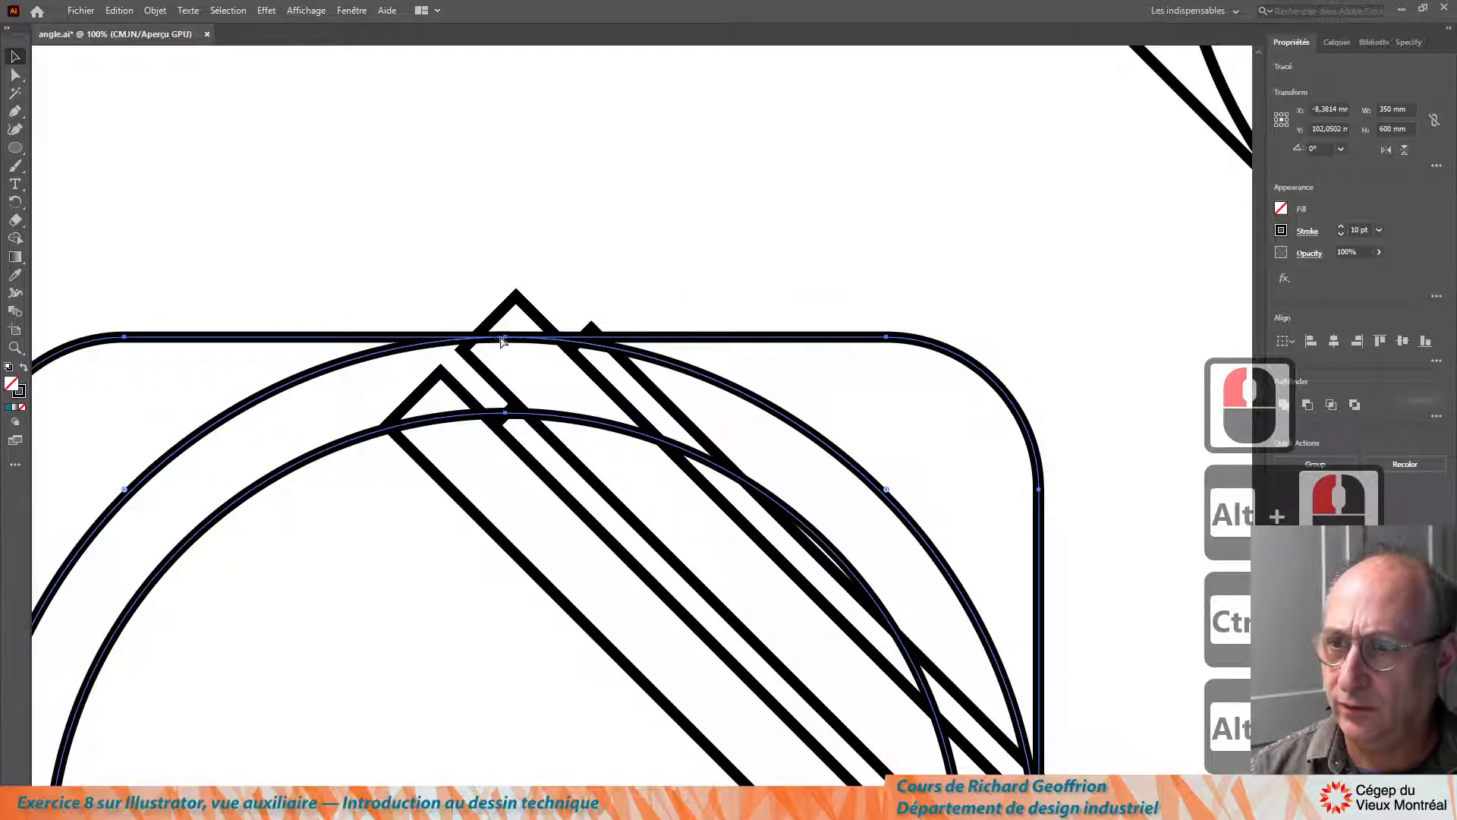
- Move the upright plate view so its top midpoint snaps onto the uppermost corner of the bent side profile
drag(505, 336, 519, 302)
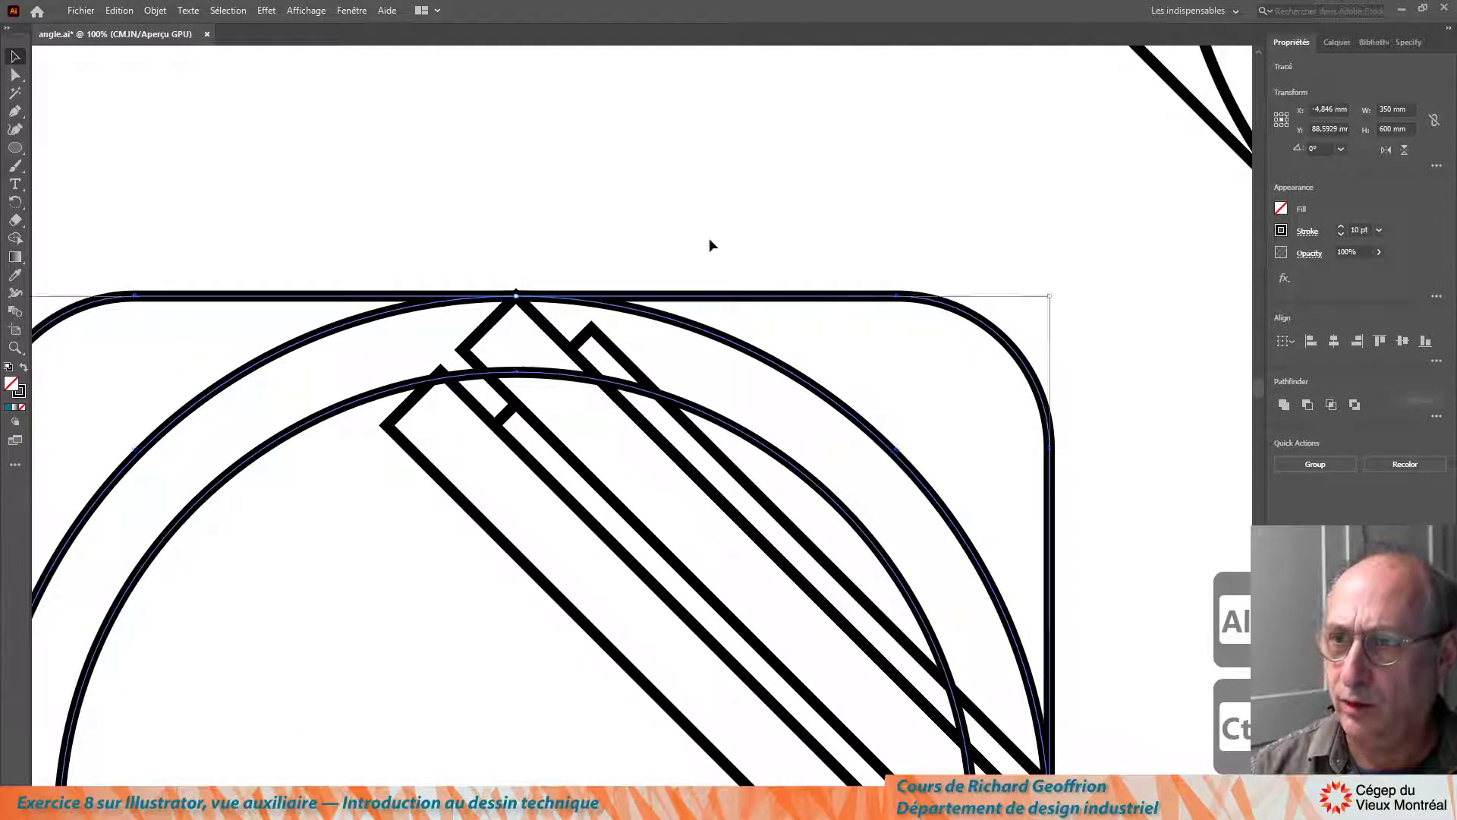
scroll(580, 267, down, 6)
scroll(537, 287, up, 6)
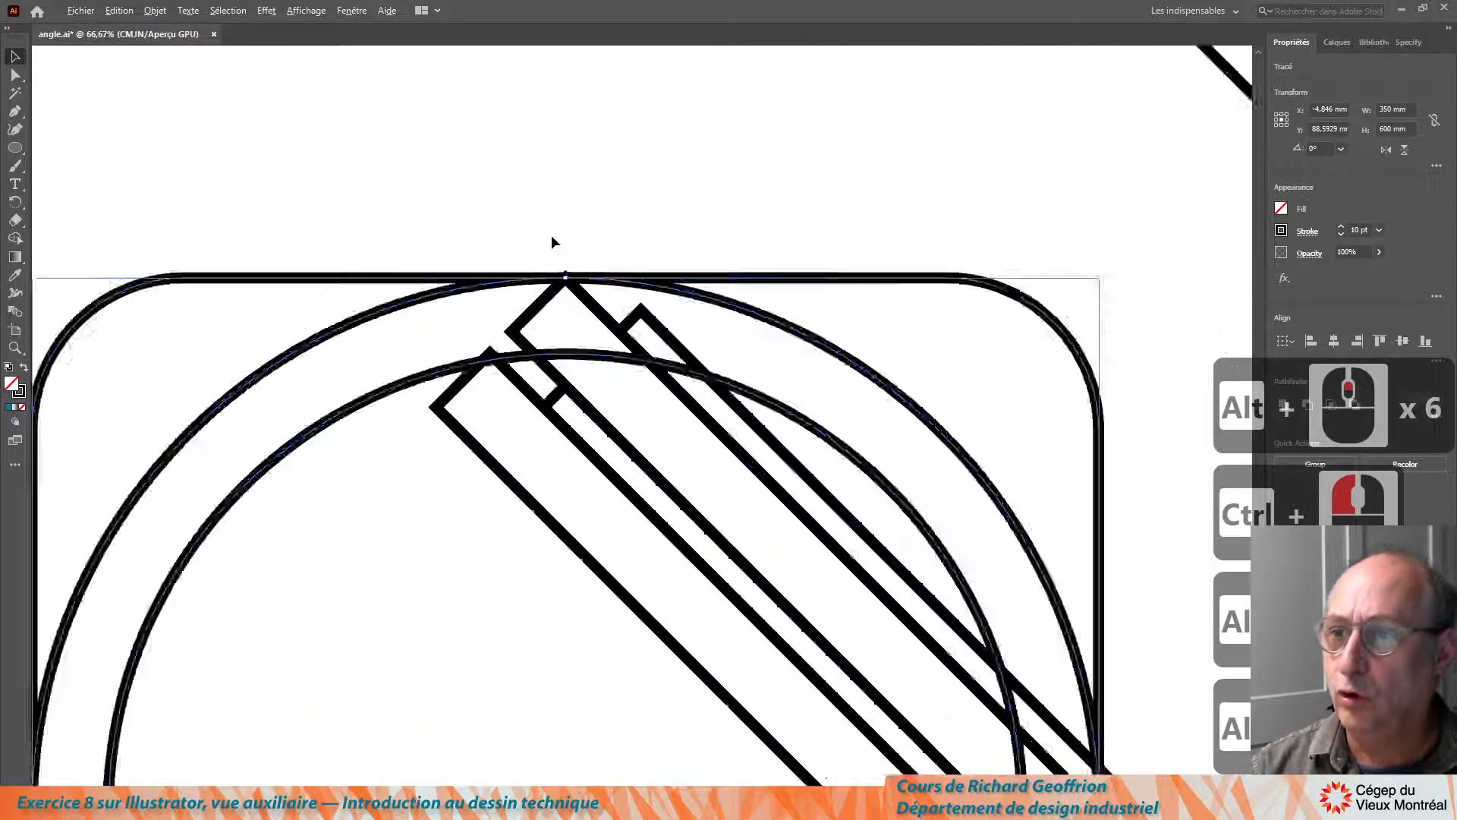
scroll(581, 331, down, 7)
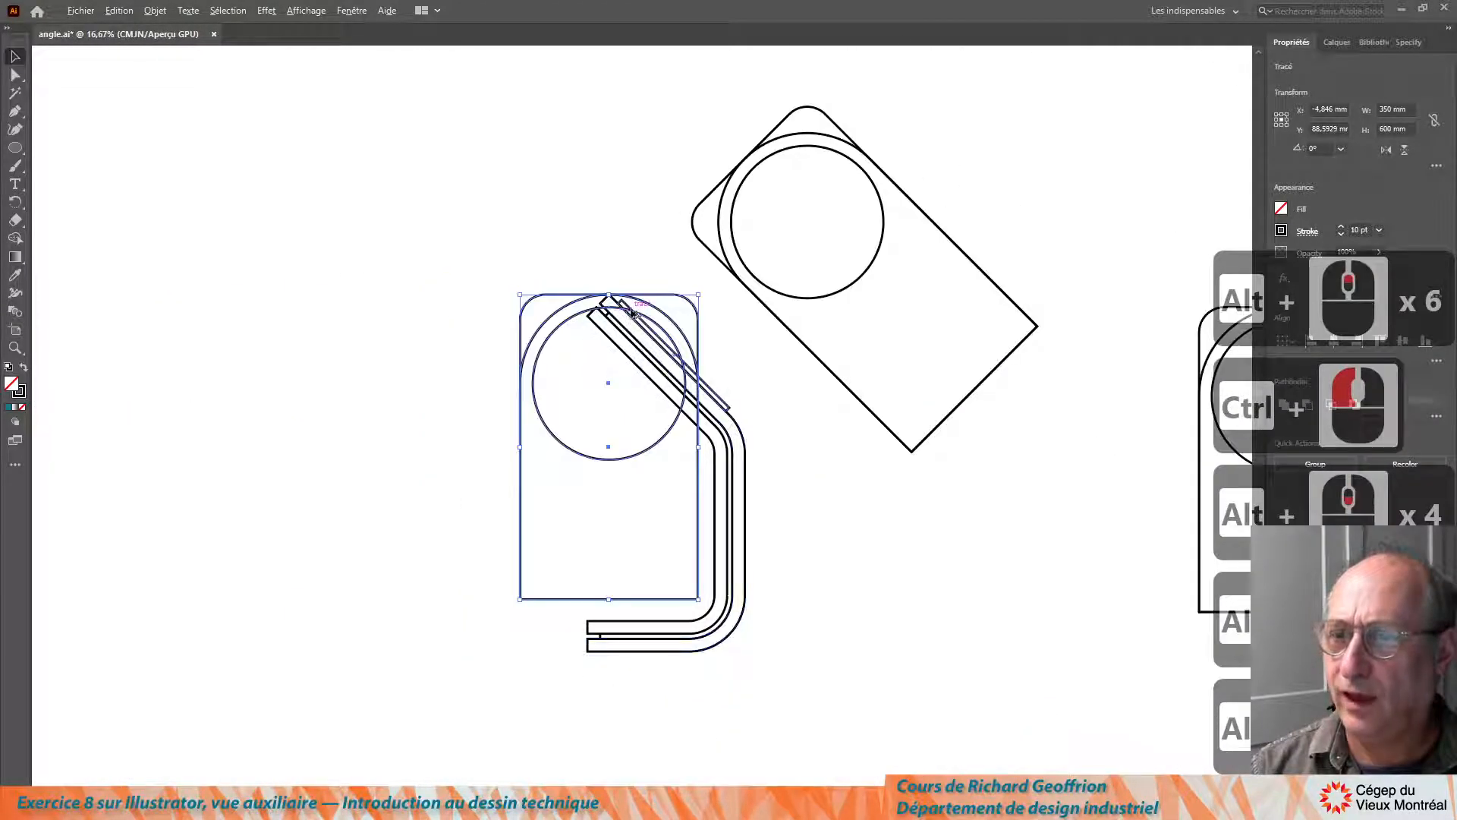
scroll(730, 364, down, 2)
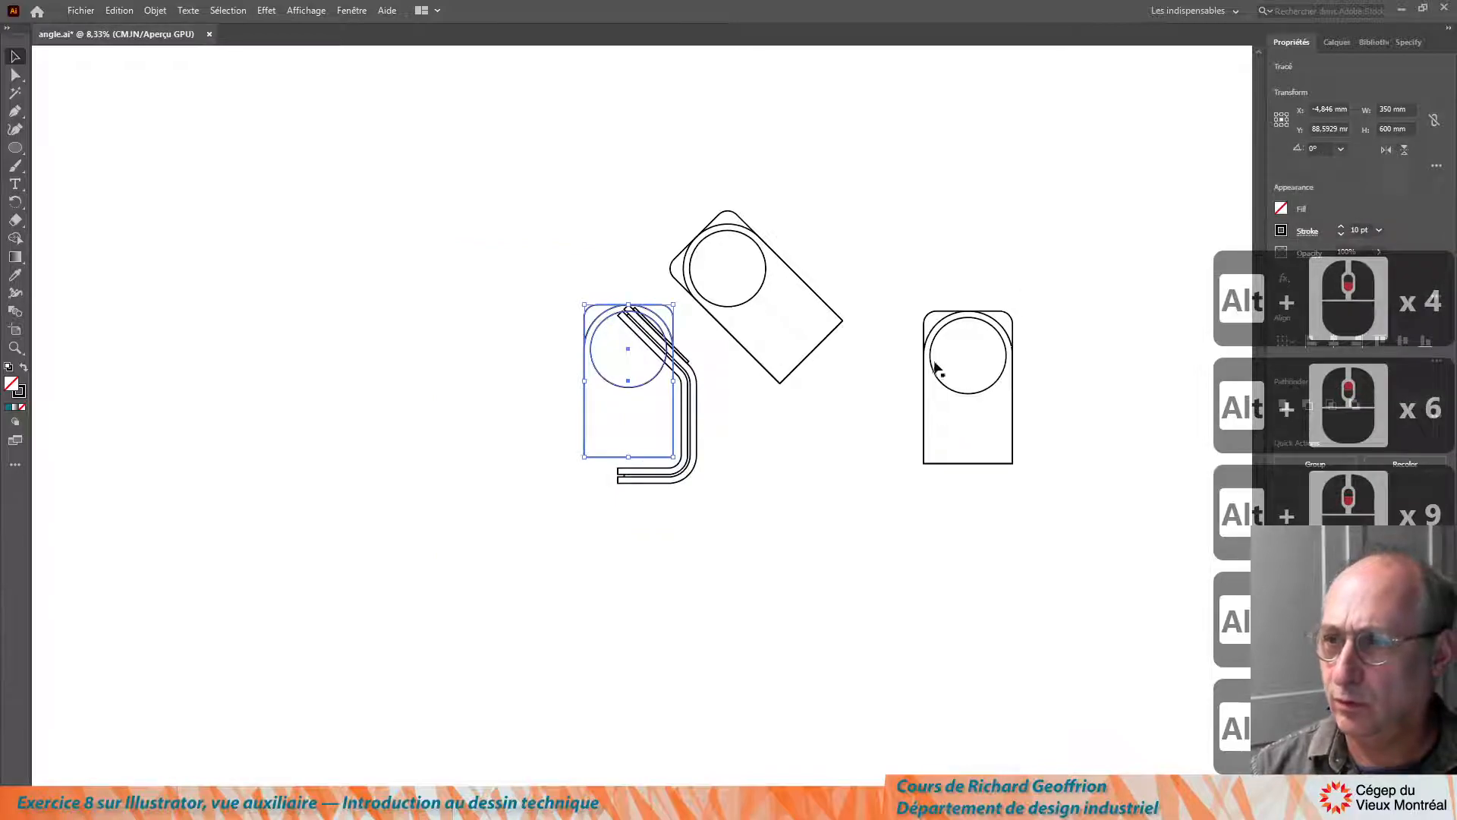
- Move the aligned plate view straight right, clear of the side profile, and delete the old plate view it passes
drag(585, 403, 1056, 390)
drag(908, 287, 1022, 543)
key(Delete)
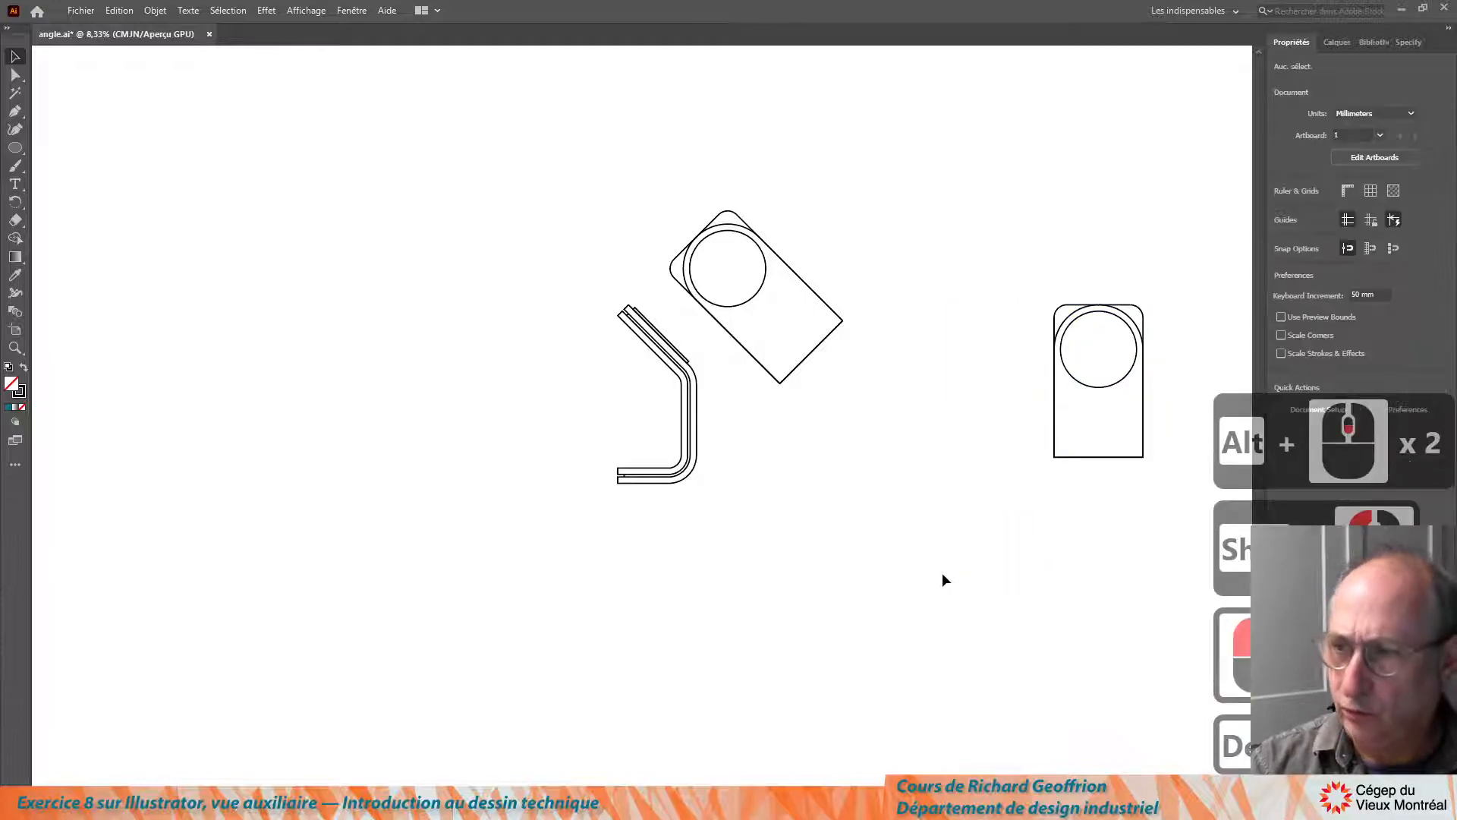
- Move the plate view horizontally back toward the side profile, to about X 1118 mm
drag(984, 302, 984, 415)
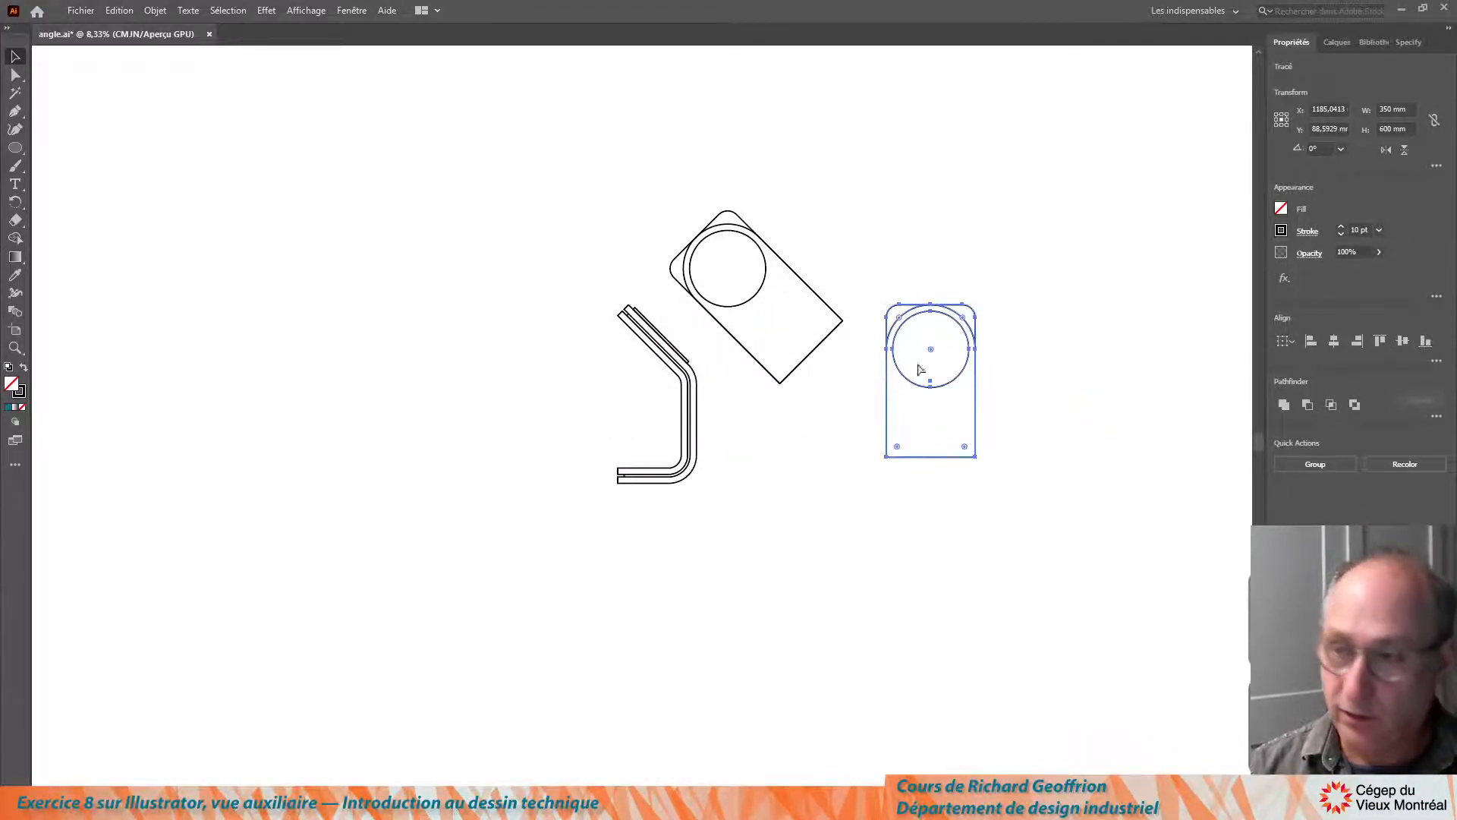
scroll(1017, 365, left, 1)
scroll(1021, 366, down, 3)
scroll(1033, 369, up, 2)
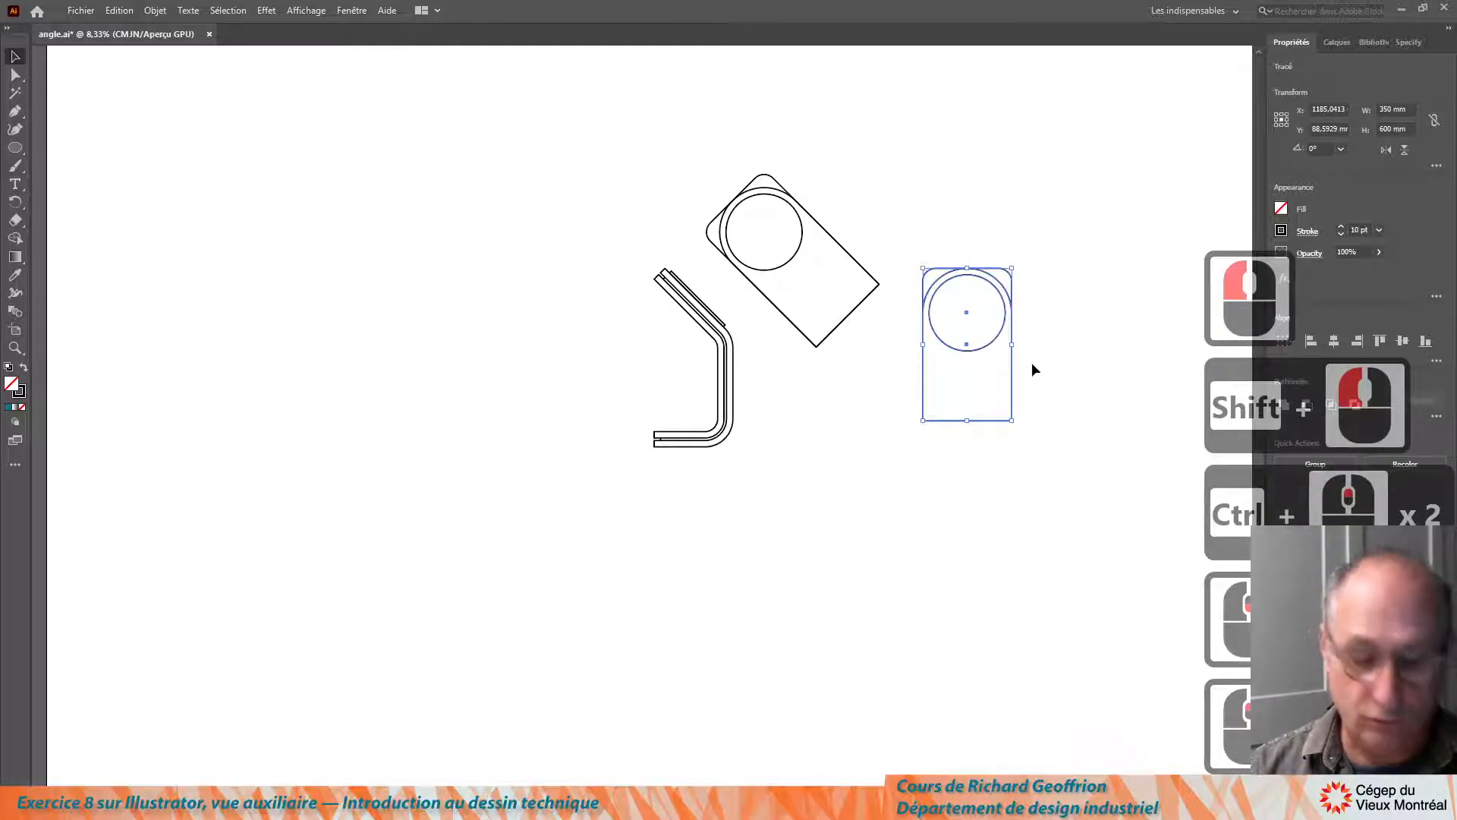
alt+scroll(1041, 345, up, 2)
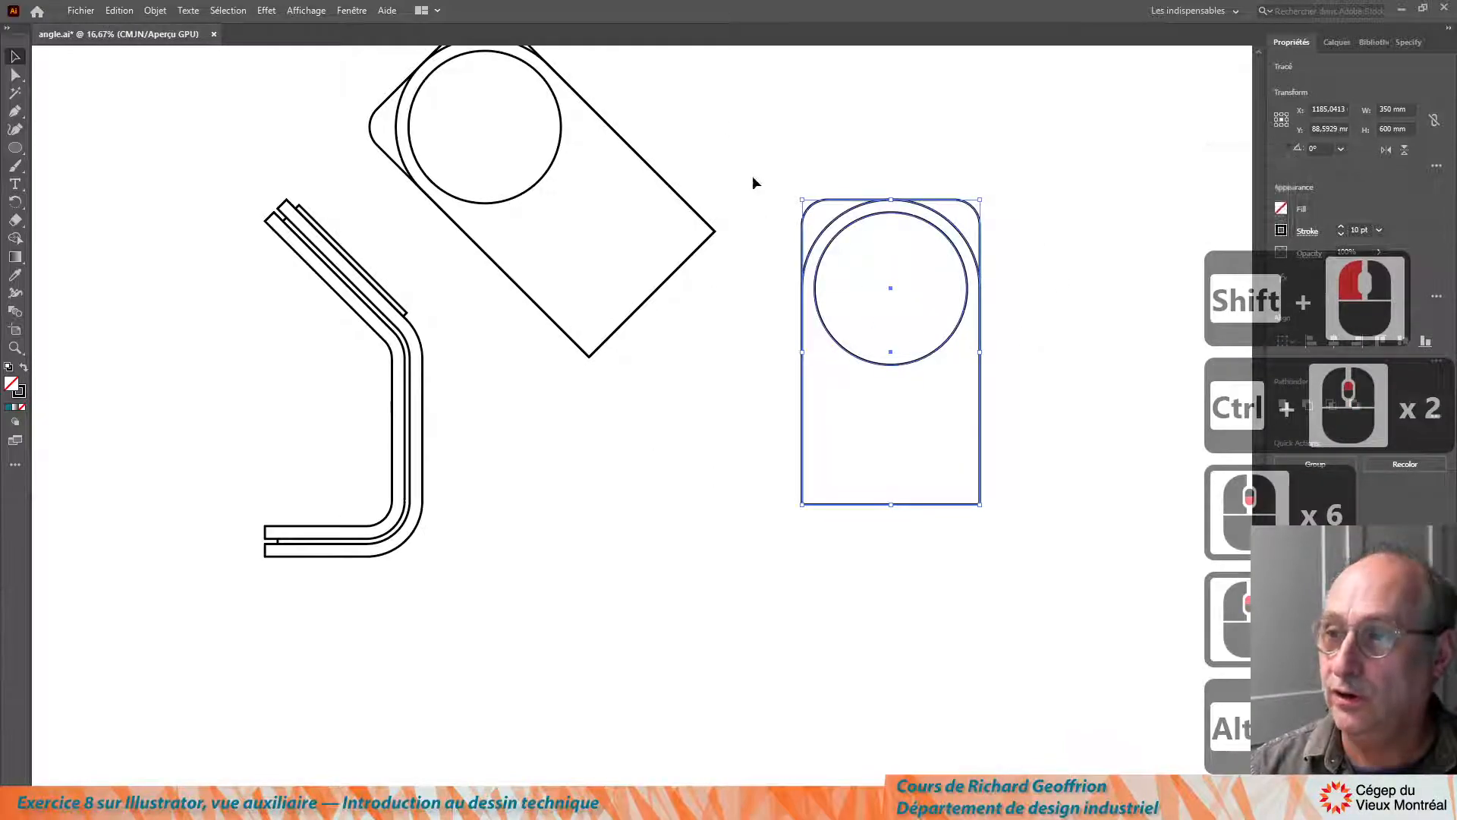
drag(976, 390, 946, 436)
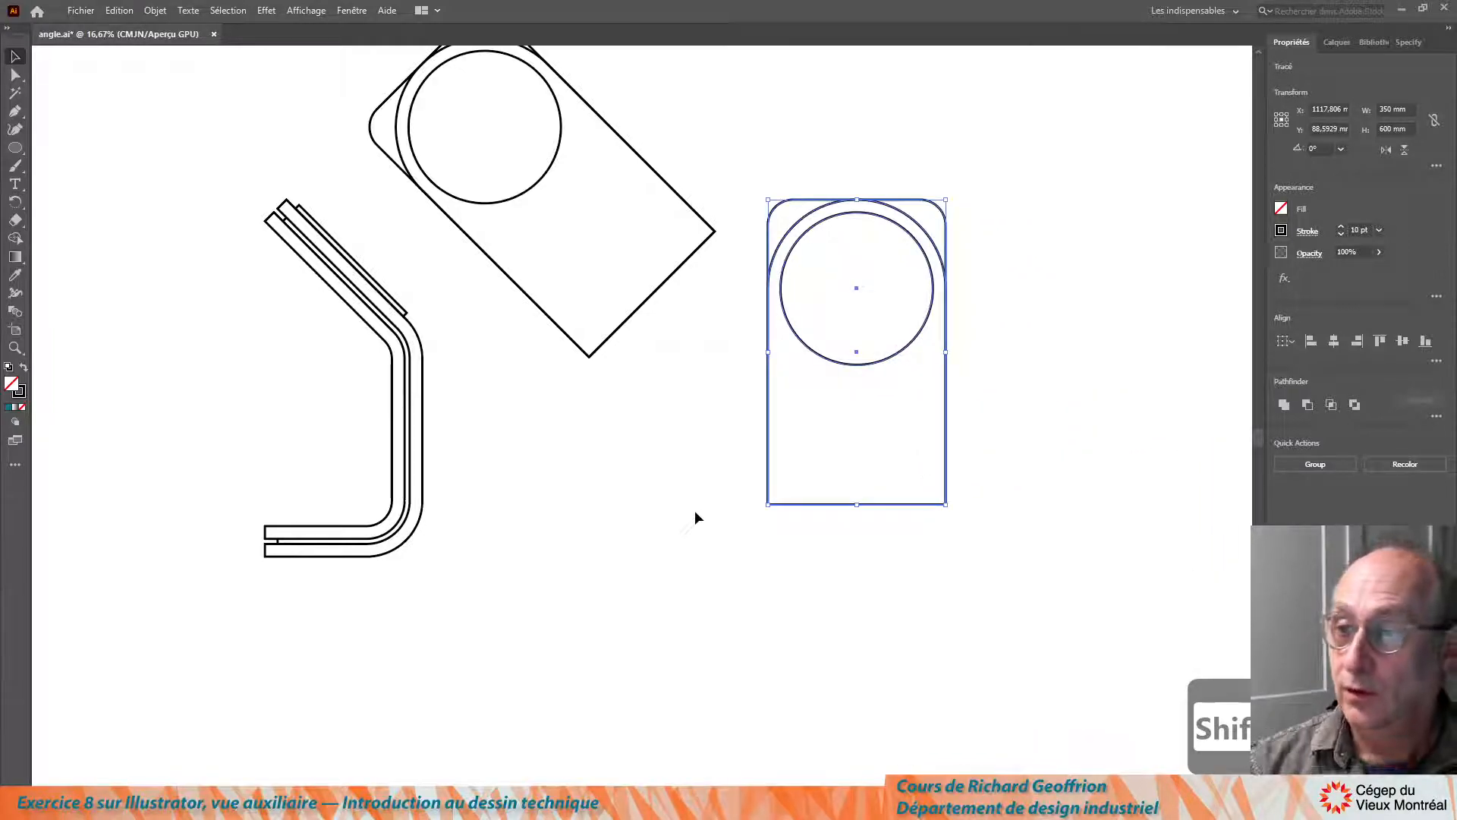
- Duplicate the plate view horizontally to its right, at about X 1684 mm
scroll(1018, 459, right, 2)
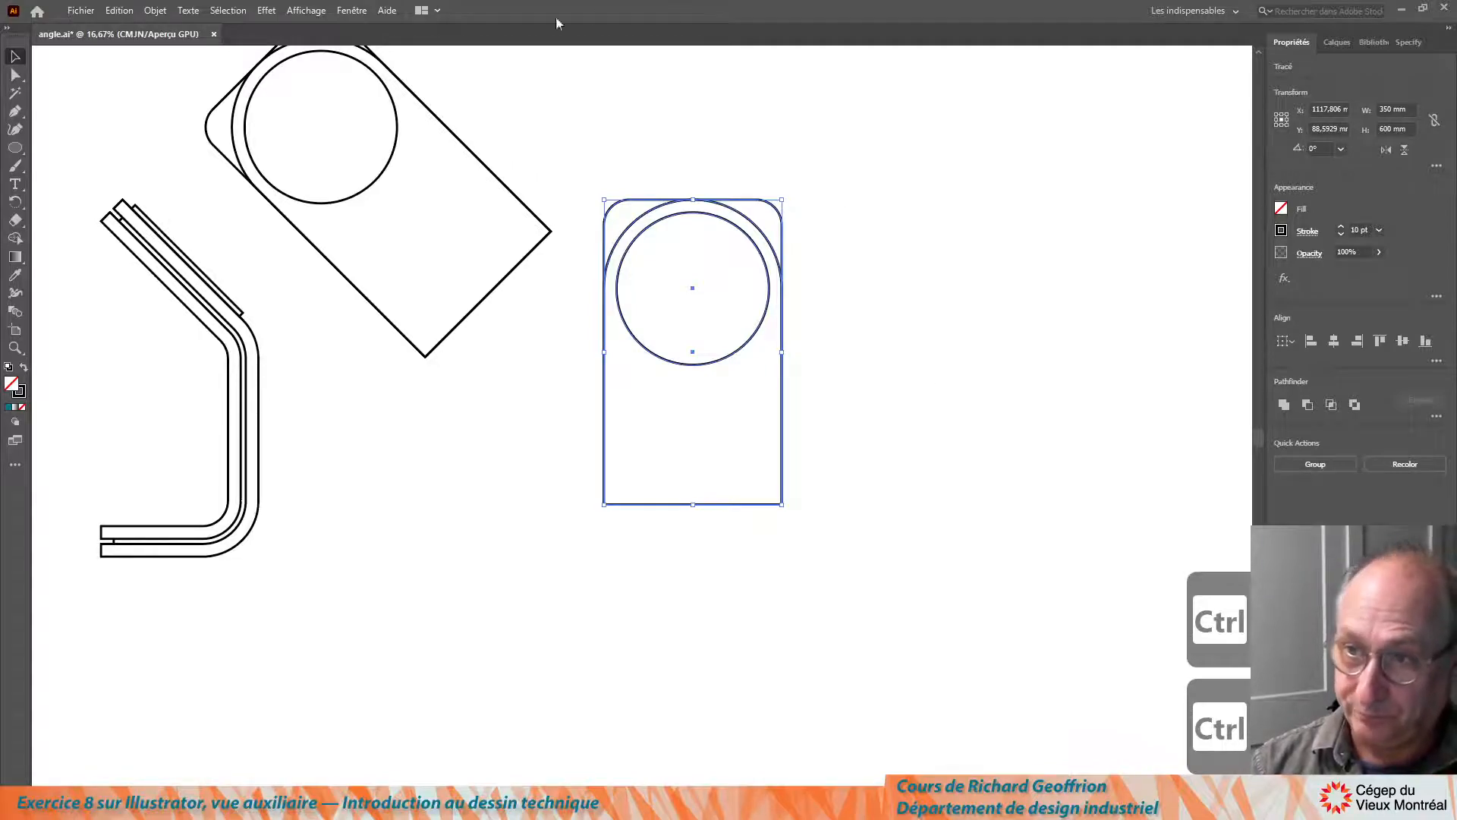
drag(575, 152, 824, 570)
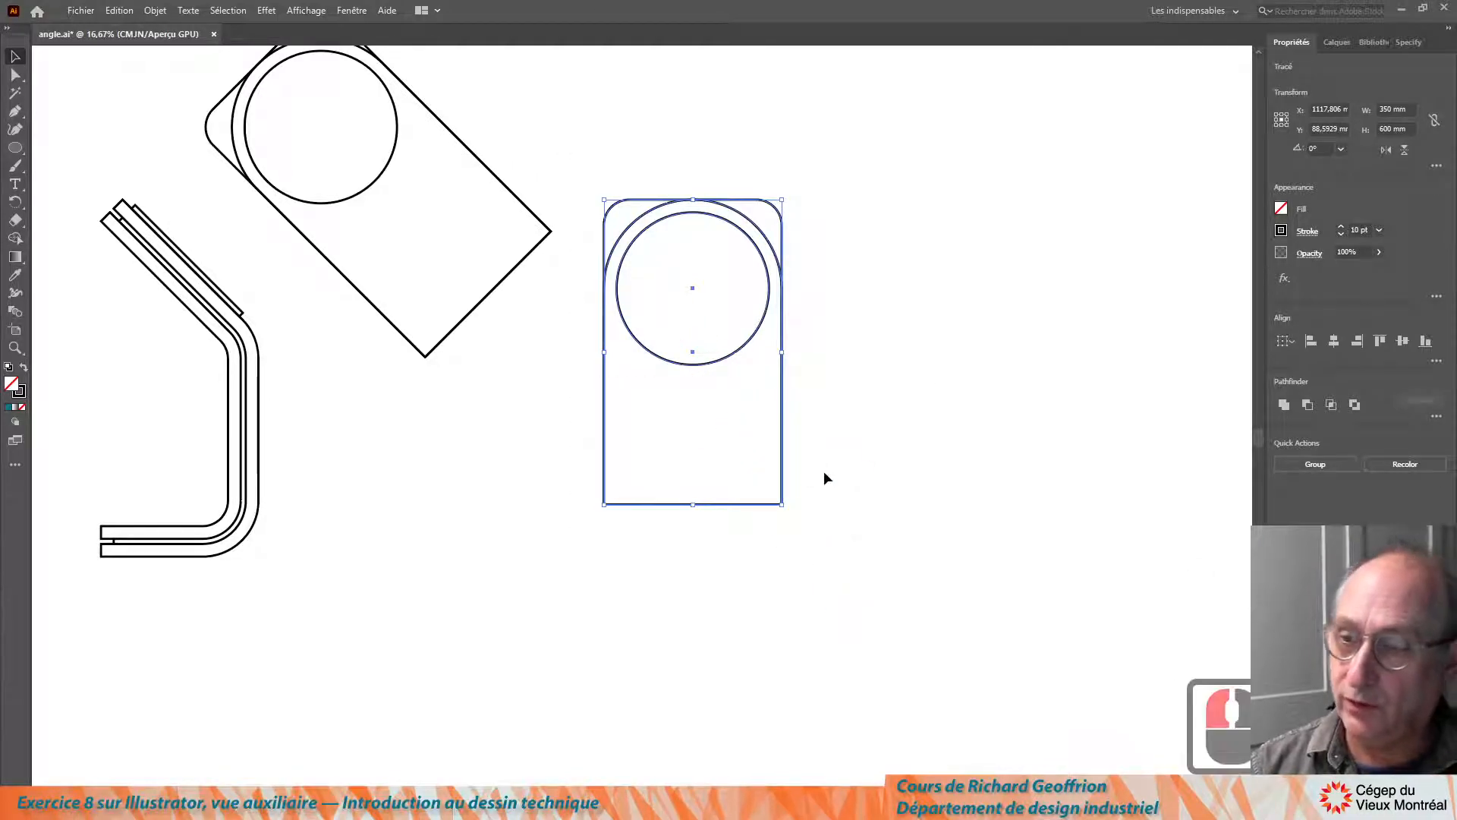
drag(785, 431, 1074, 434)
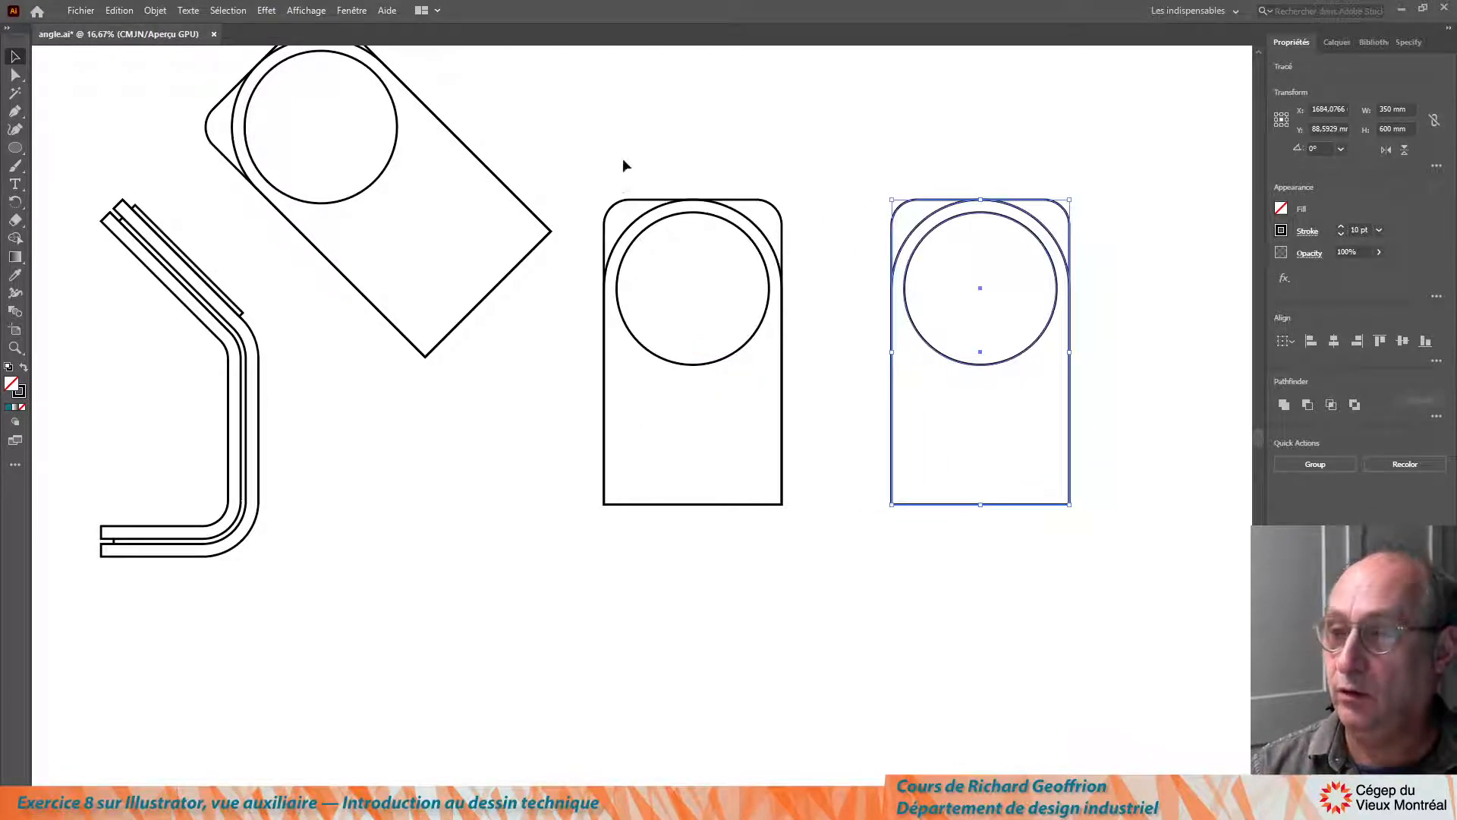
- Try scaling the first plate vertically to about 321 mm from its lower-left corner, and delete the result
drag(581, 149, 828, 567)
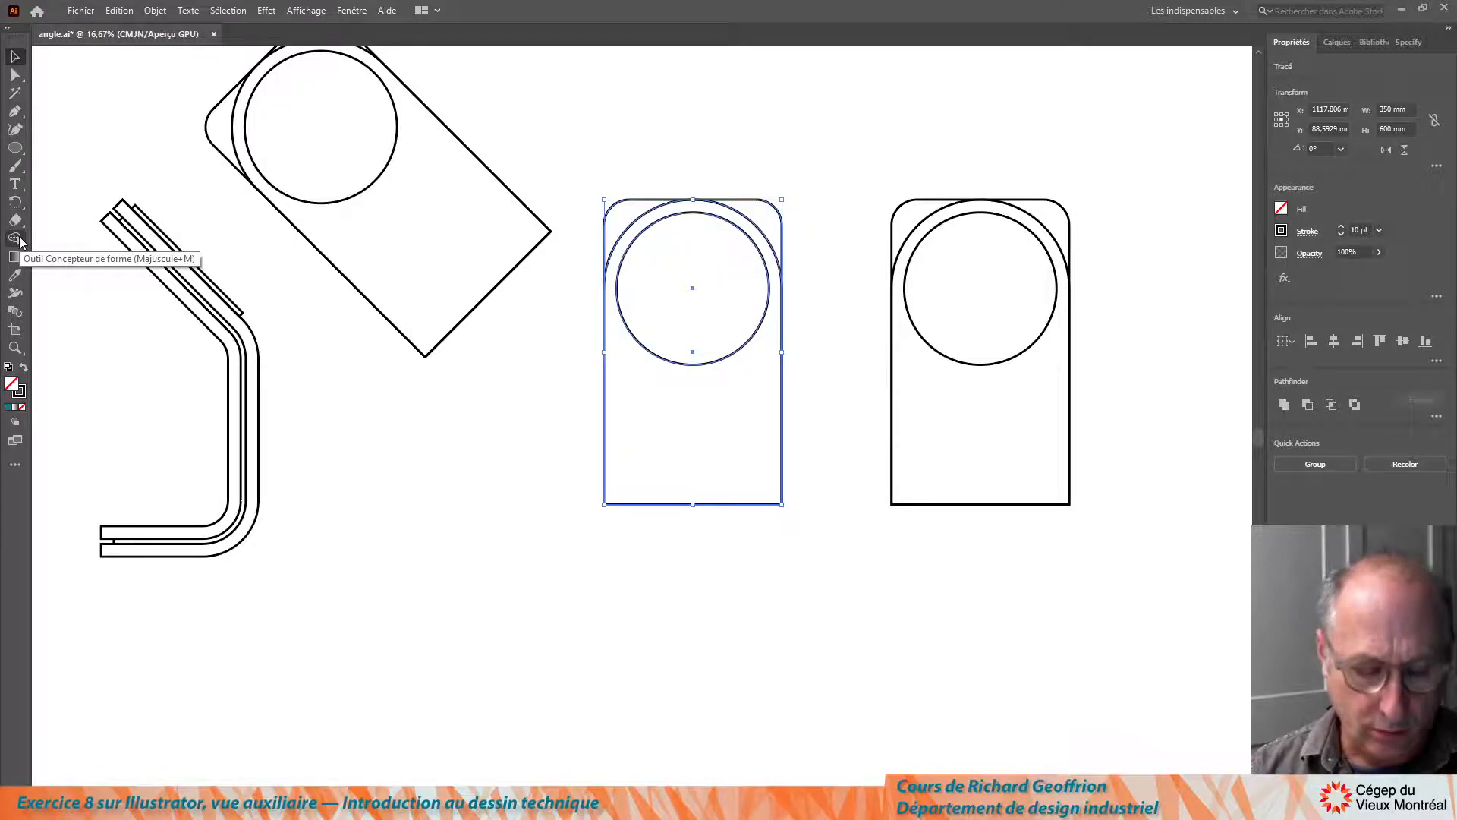
key(s)
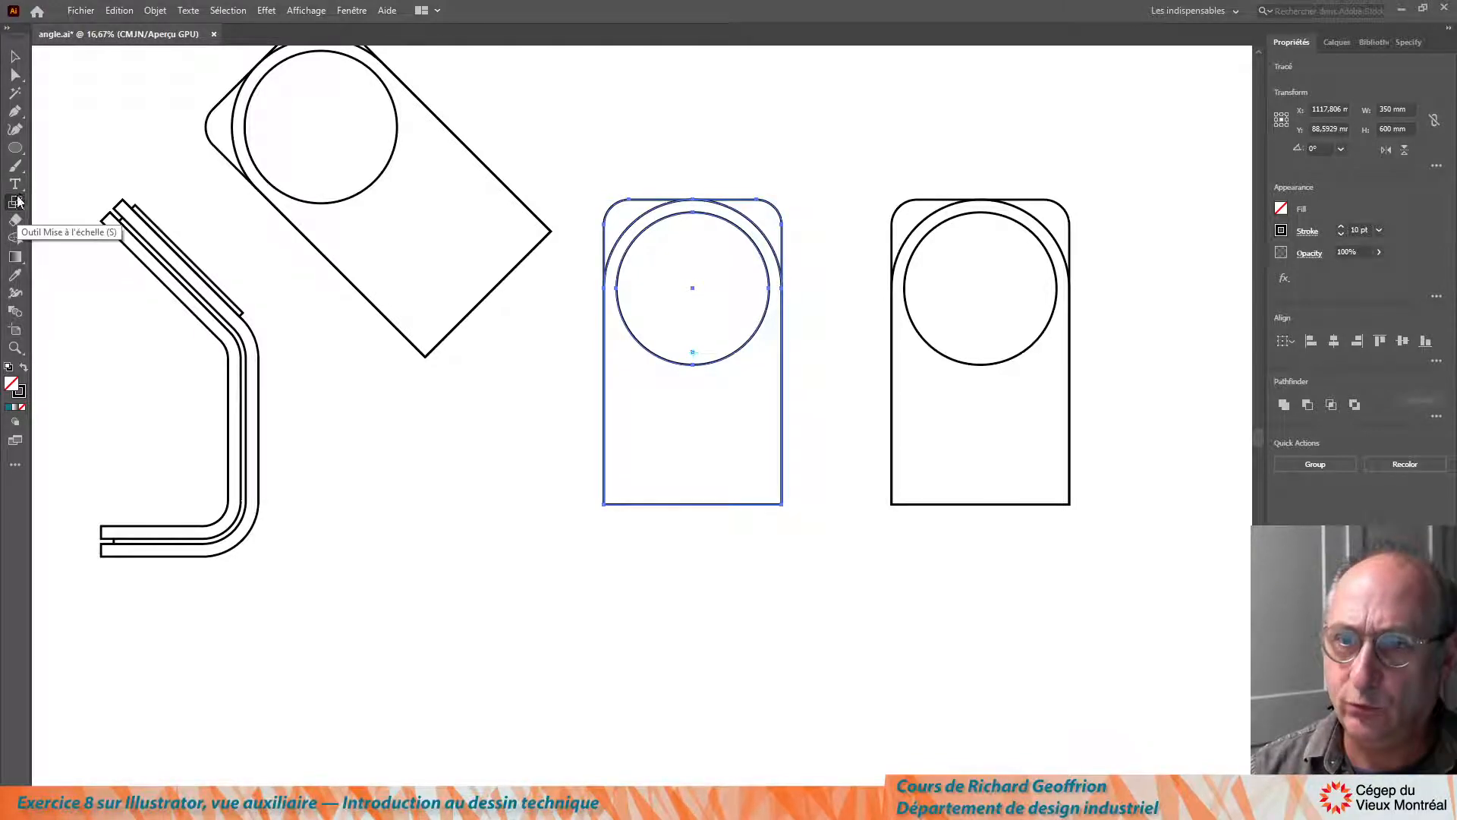
click(603, 504)
drag(591, 174, 544, 327)
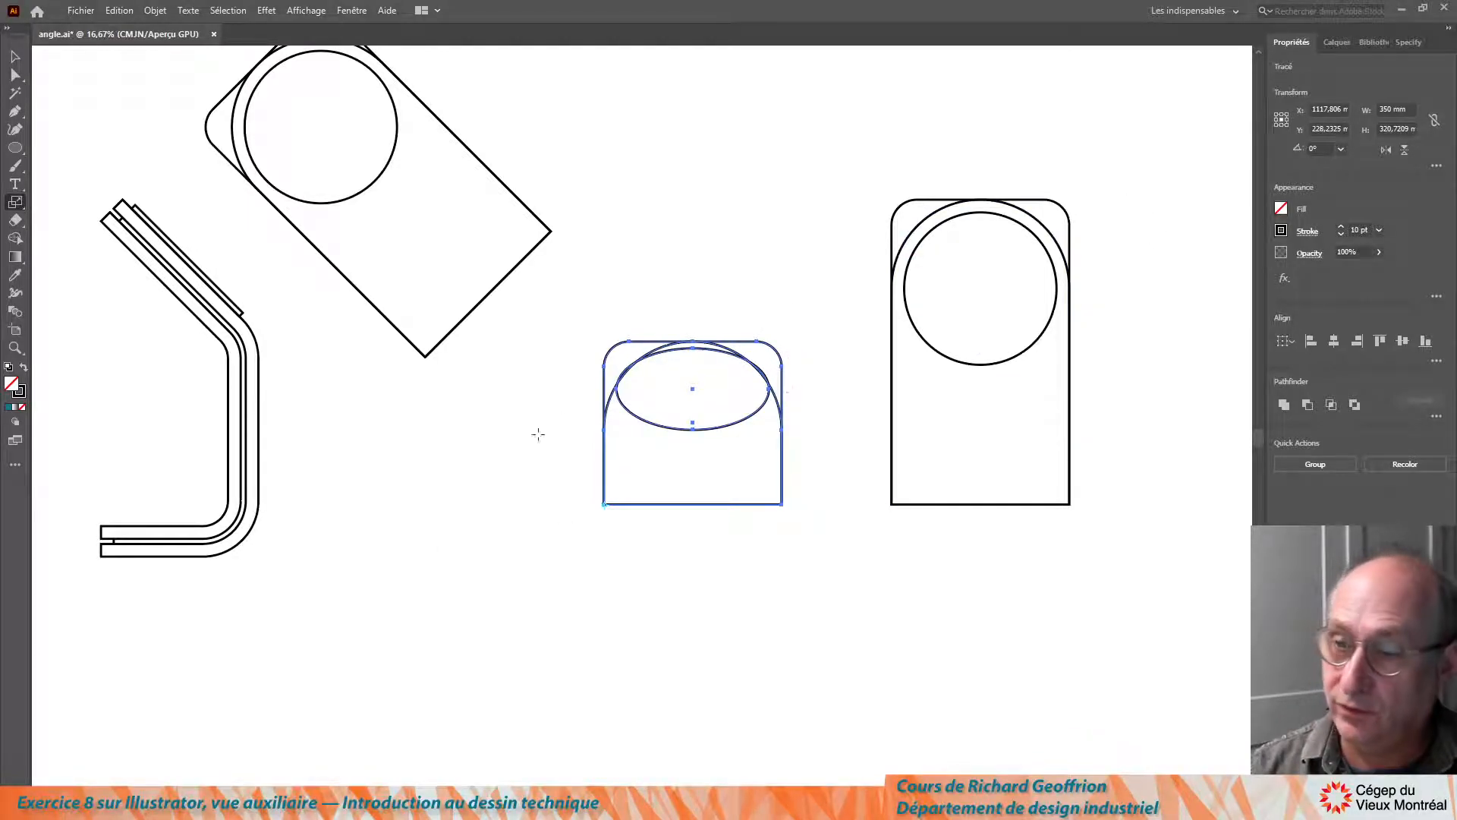
click(15, 56)
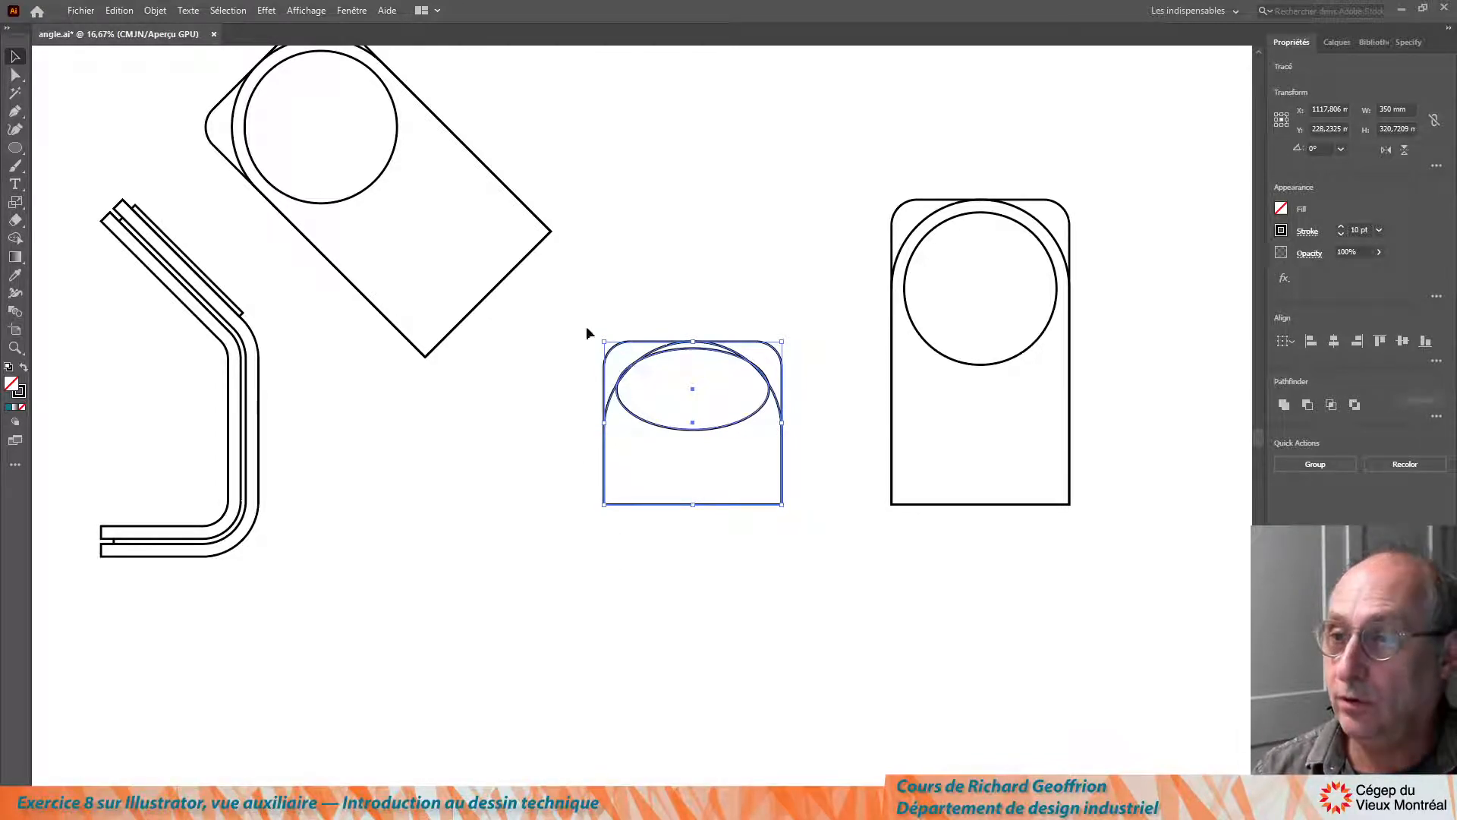
click(803, 555)
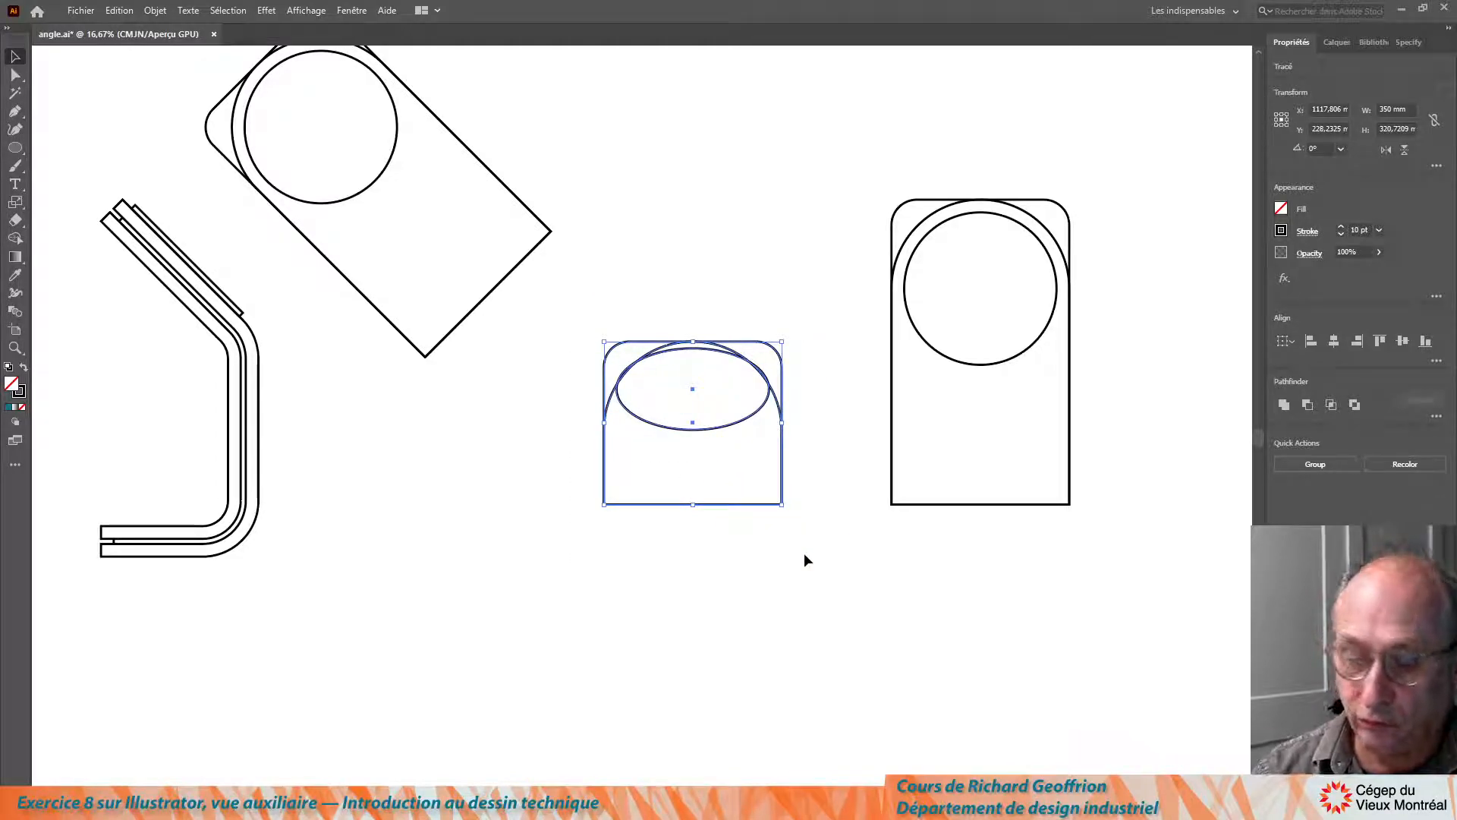
key(Delete)
- Duplicate the remaining plate view horizontally to its left, at about X 1222 mm
drag(852, 133, 1182, 580)
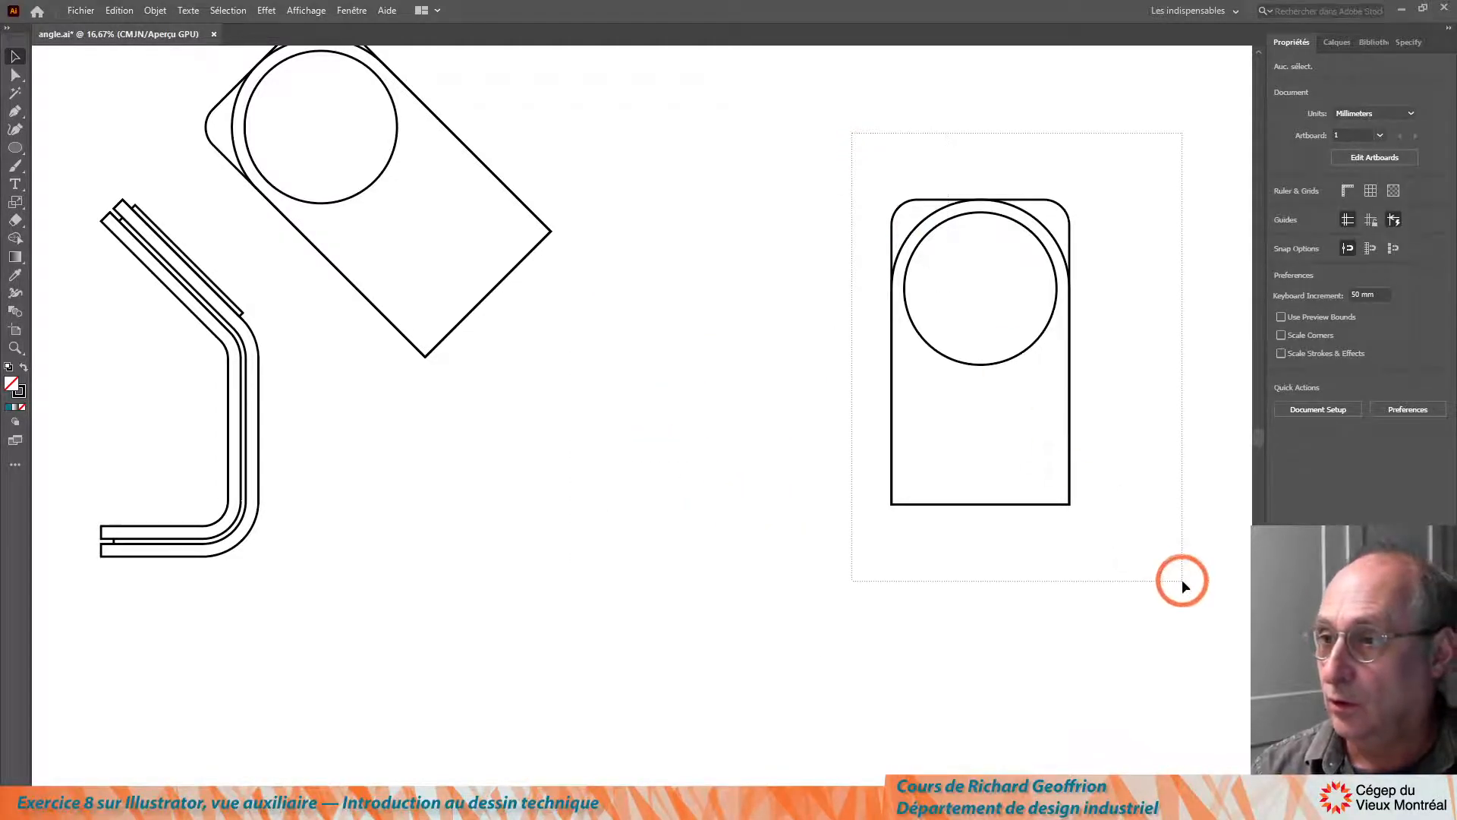
mouse_move(1072, 413)
mouse_down()
mouse_move(908, 438)
mouse_move(789, 435)
mouse_move(819, 425)
mouse_move(840, 460)
mouse_up()
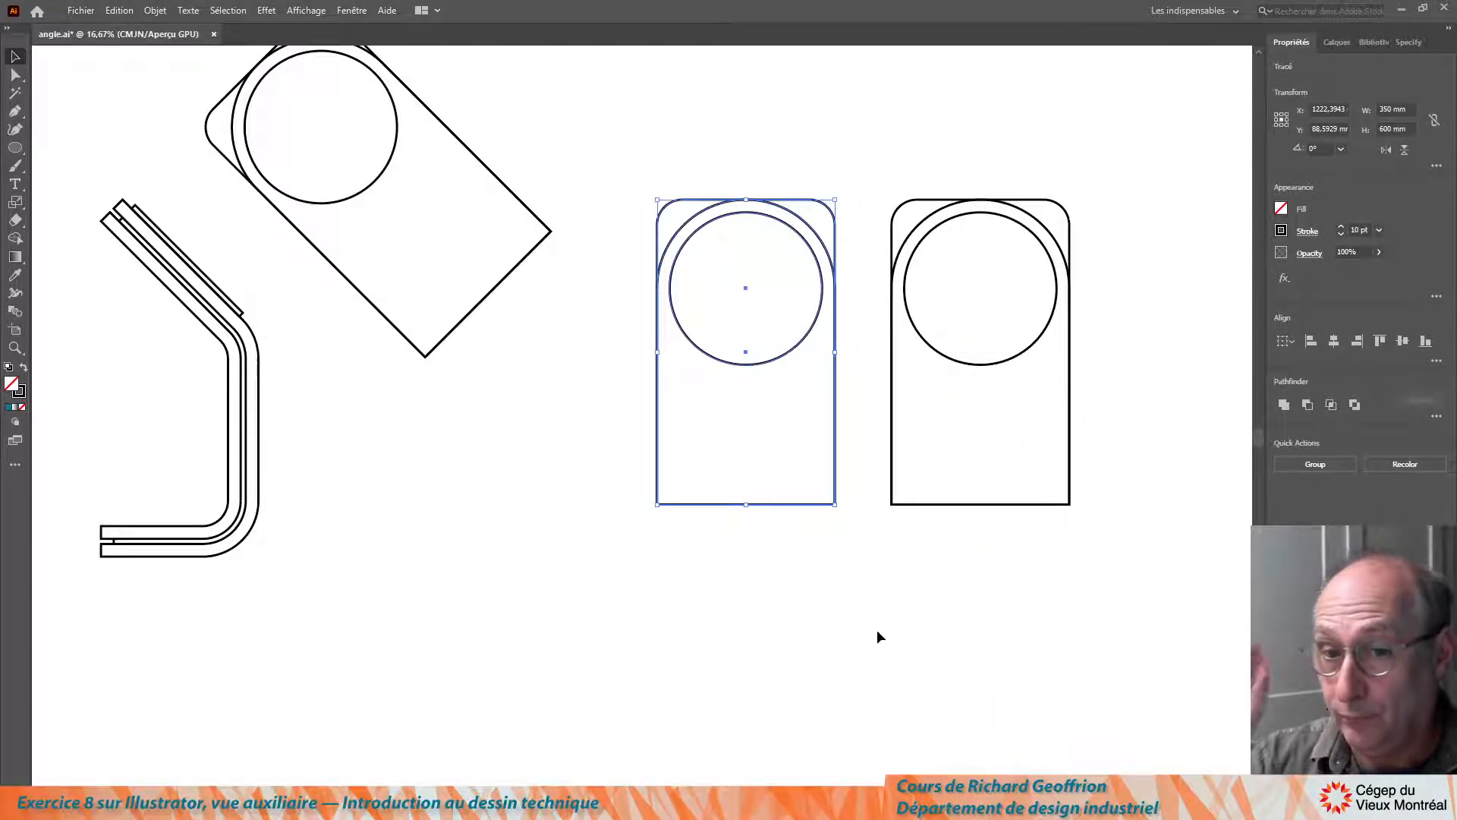
- Delete the bottom edge segments of both outer outlines on the right plate
click(15, 75)
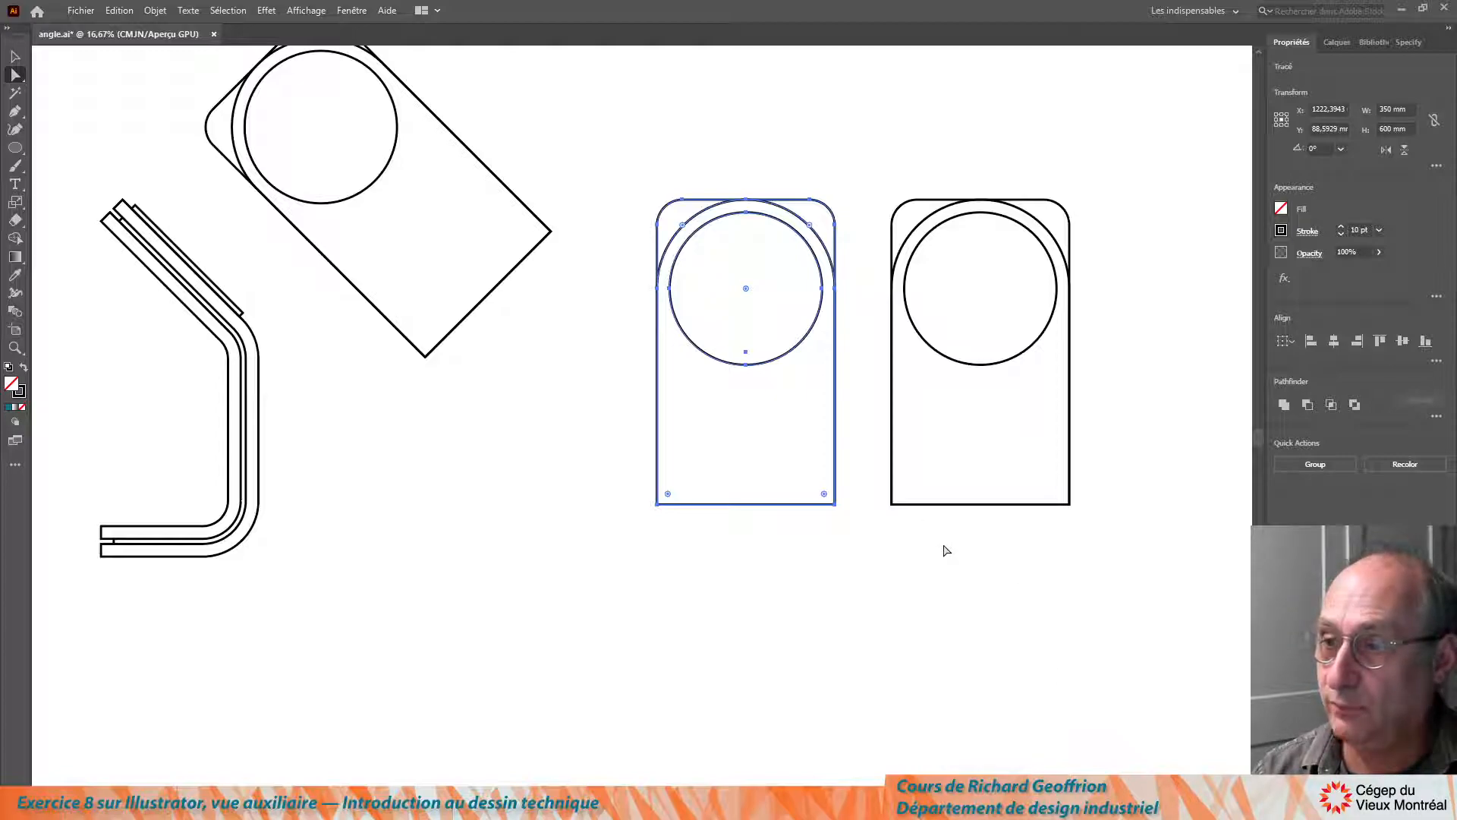
drag(933, 544, 1014, 484)
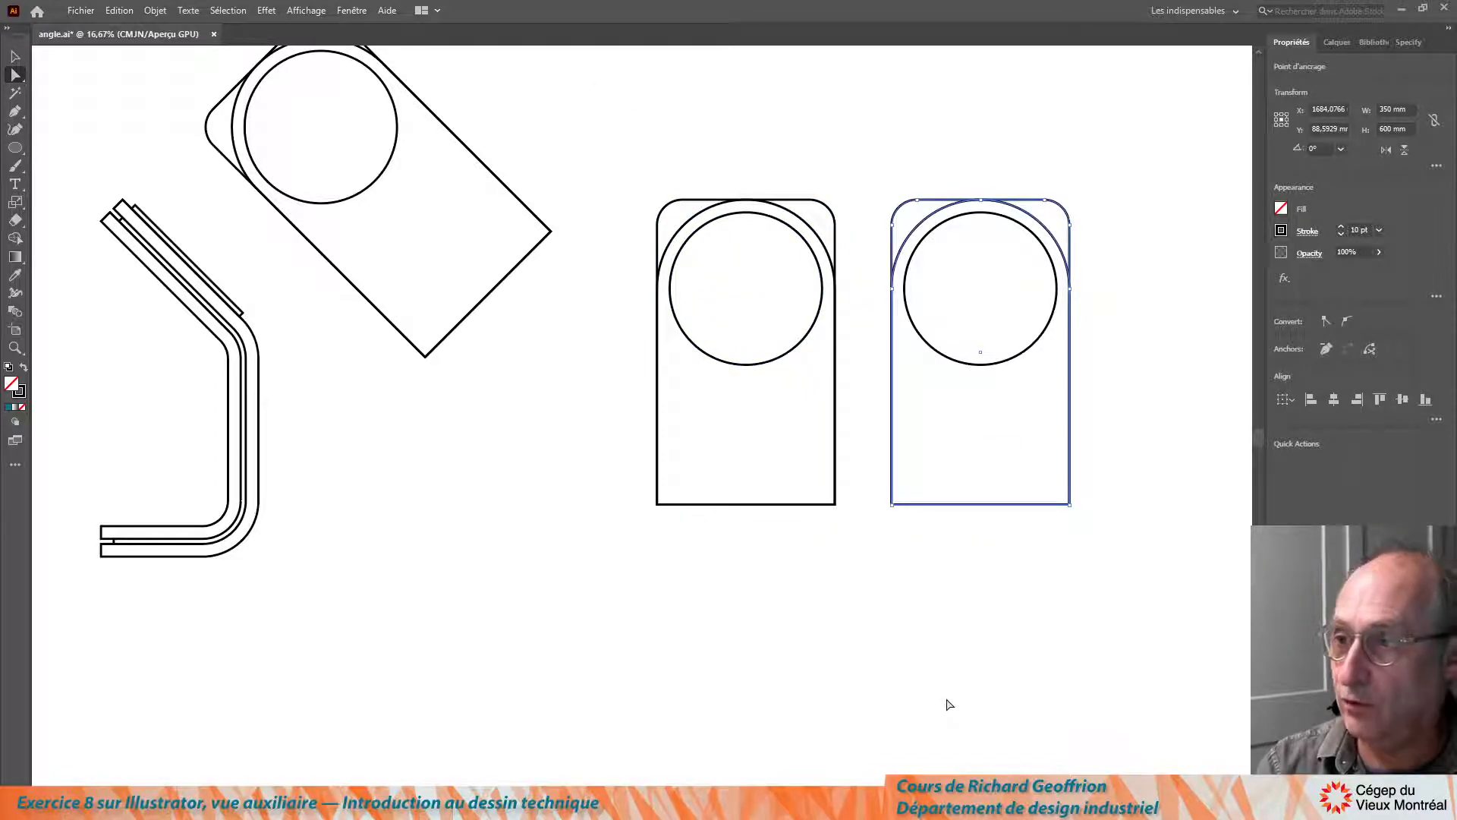
key(Delete)
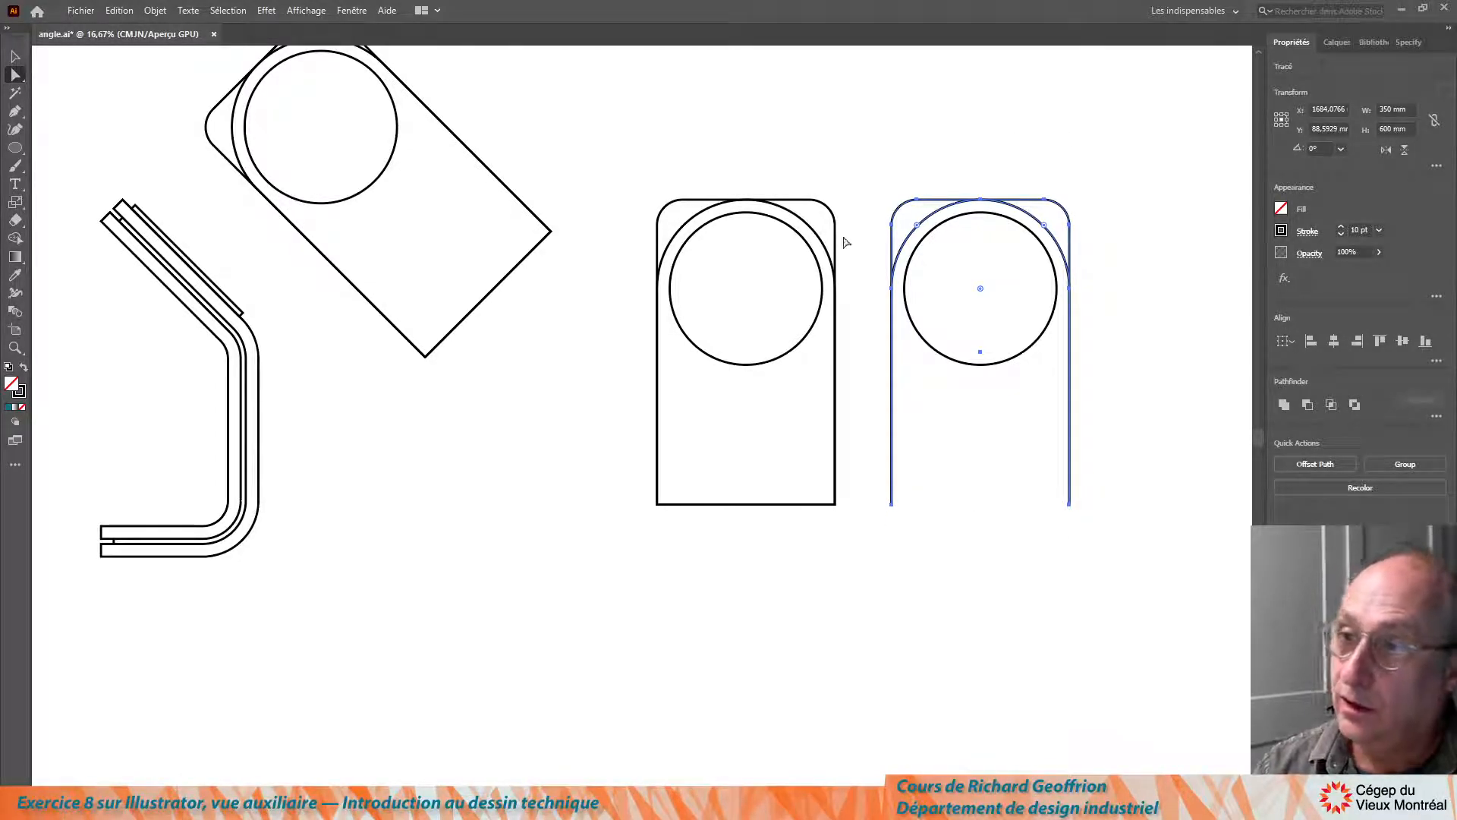
- Close the right plate's rounded-corner outline and its arched outline by joining each path's open lower ends
click(1051, 176)
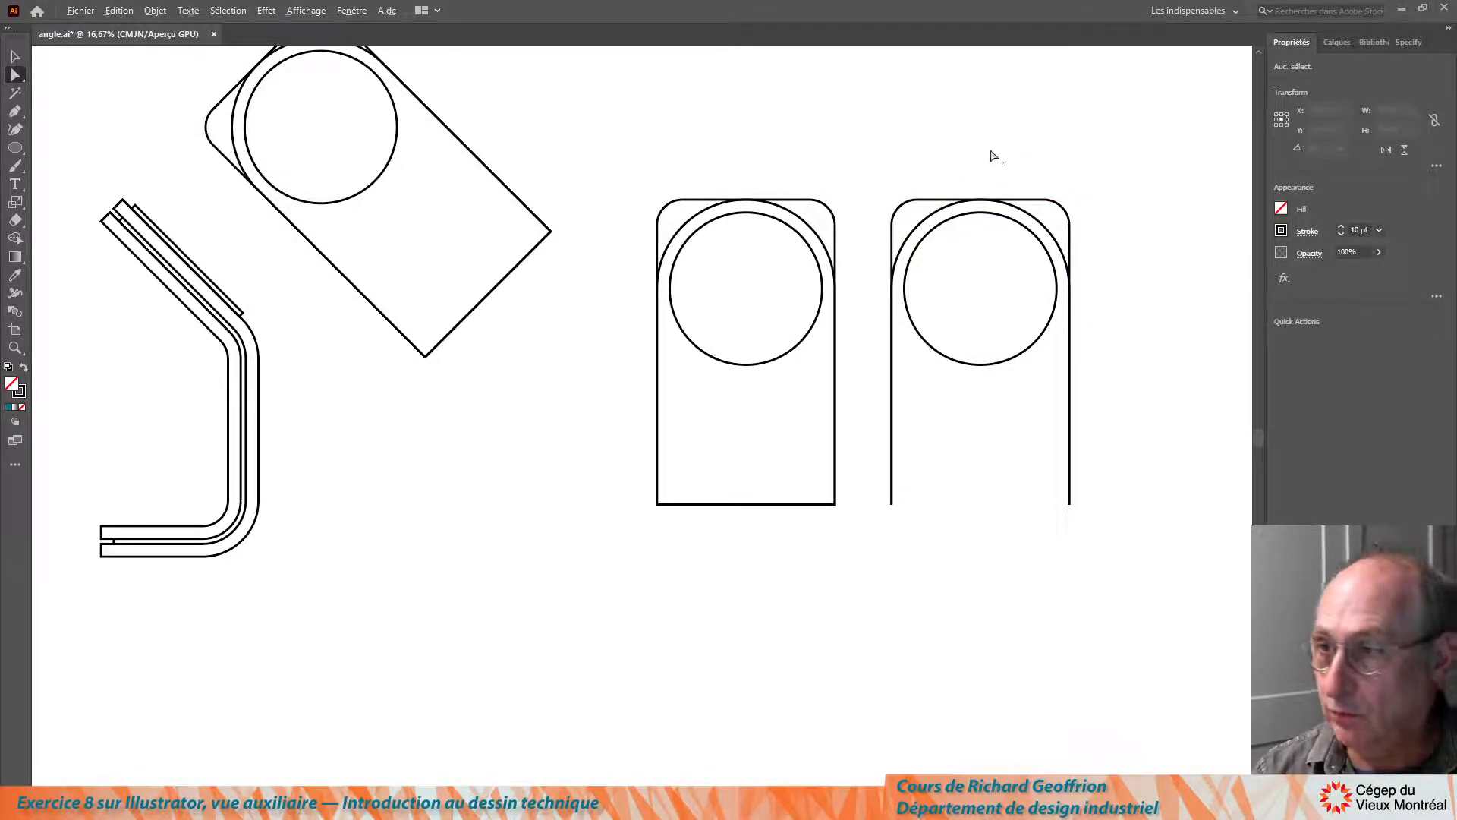
drag(1040, 169, 1070, 213)
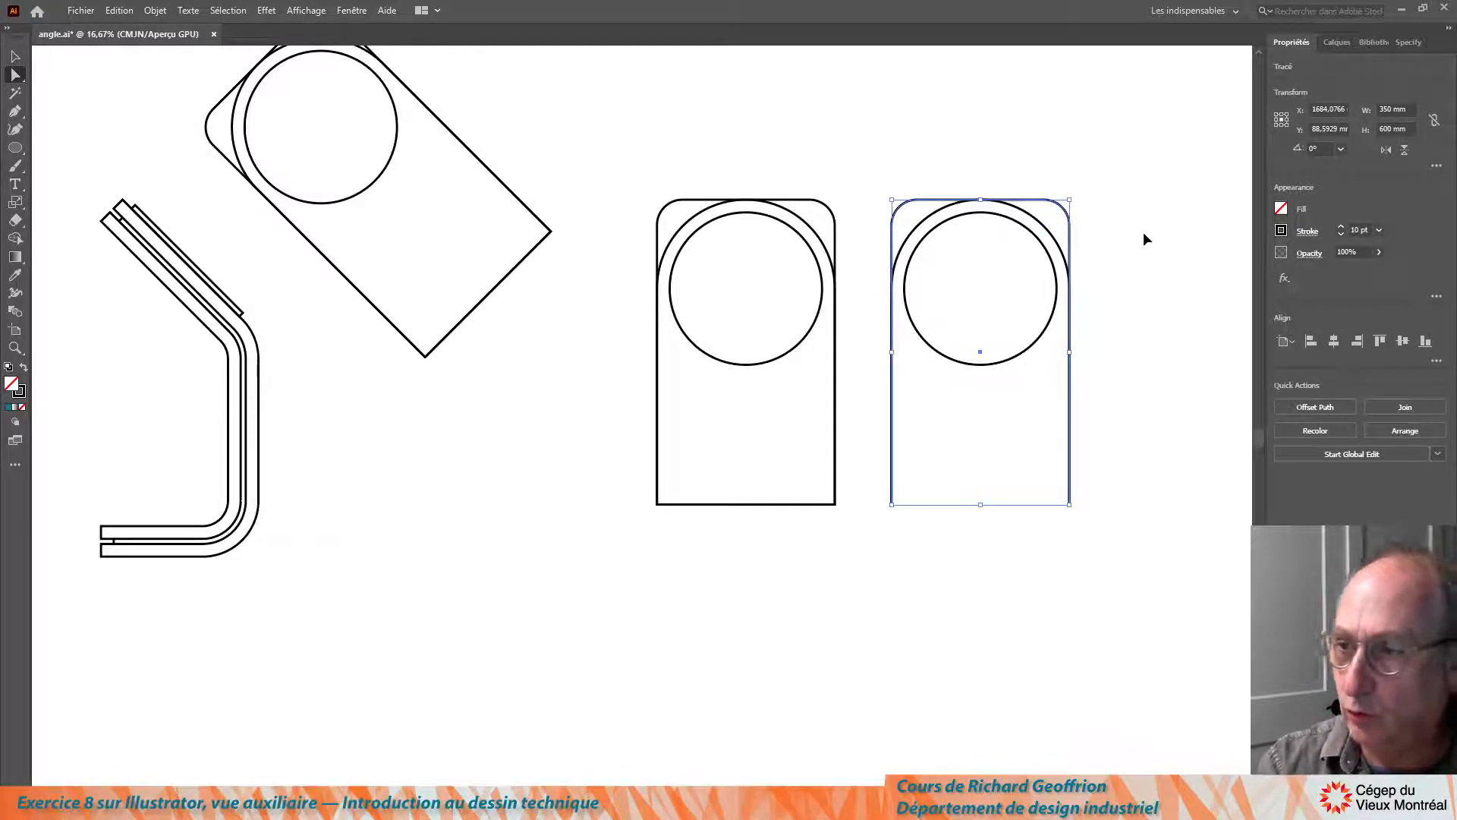
key(ctrl+j)
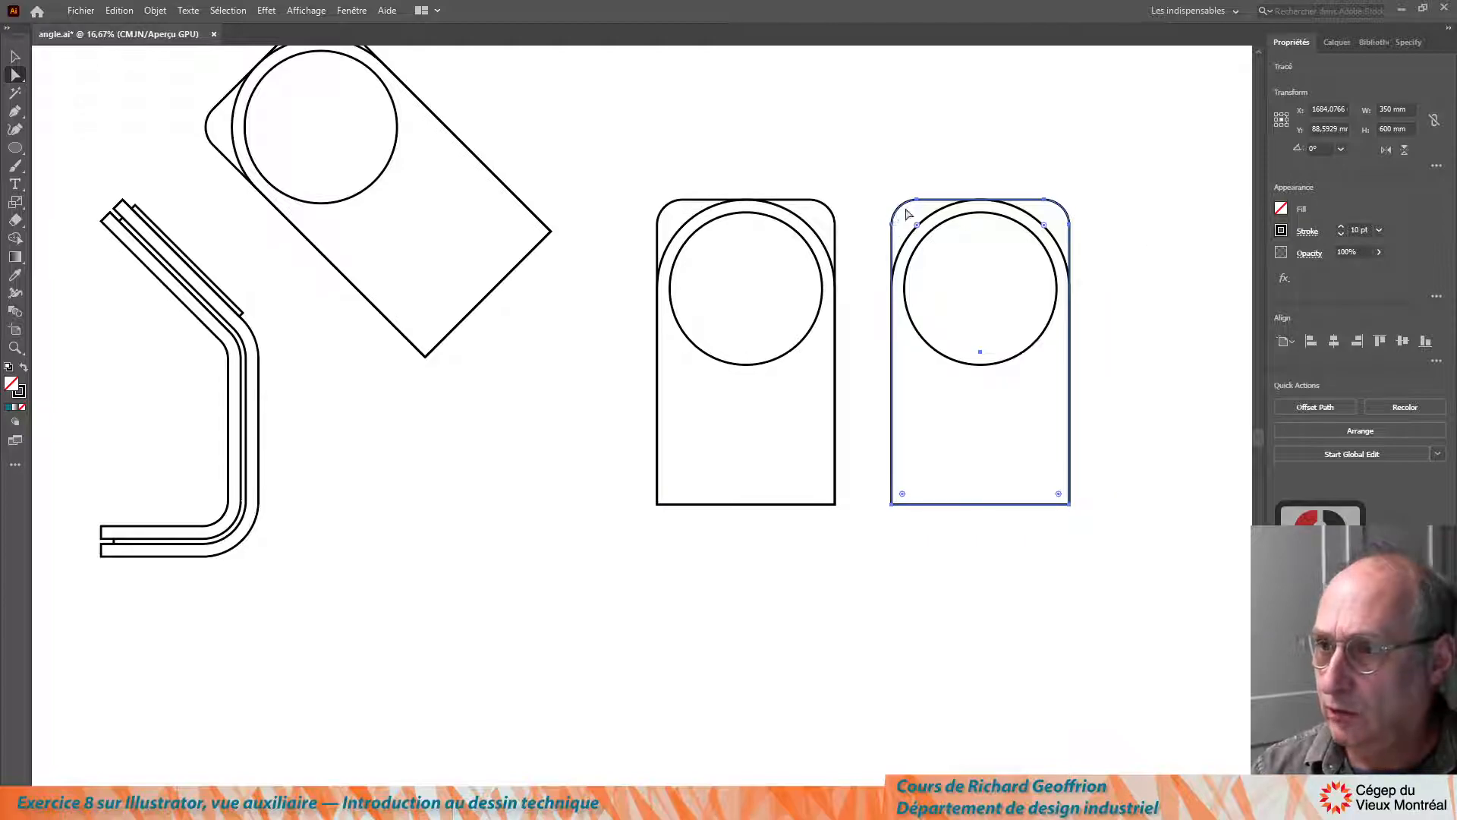
drag(910, 190, 908, 206)
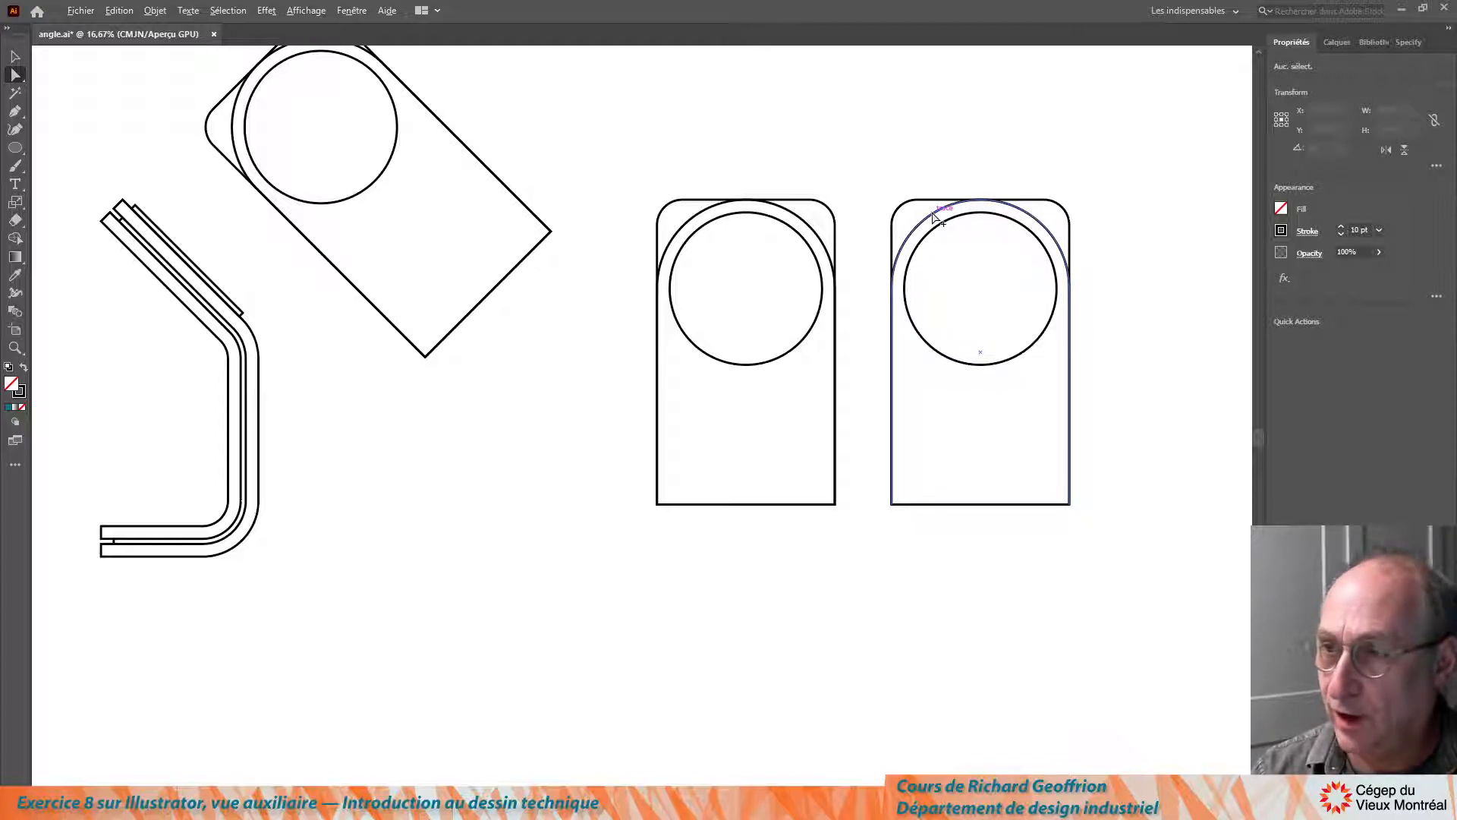
click(938, 219)
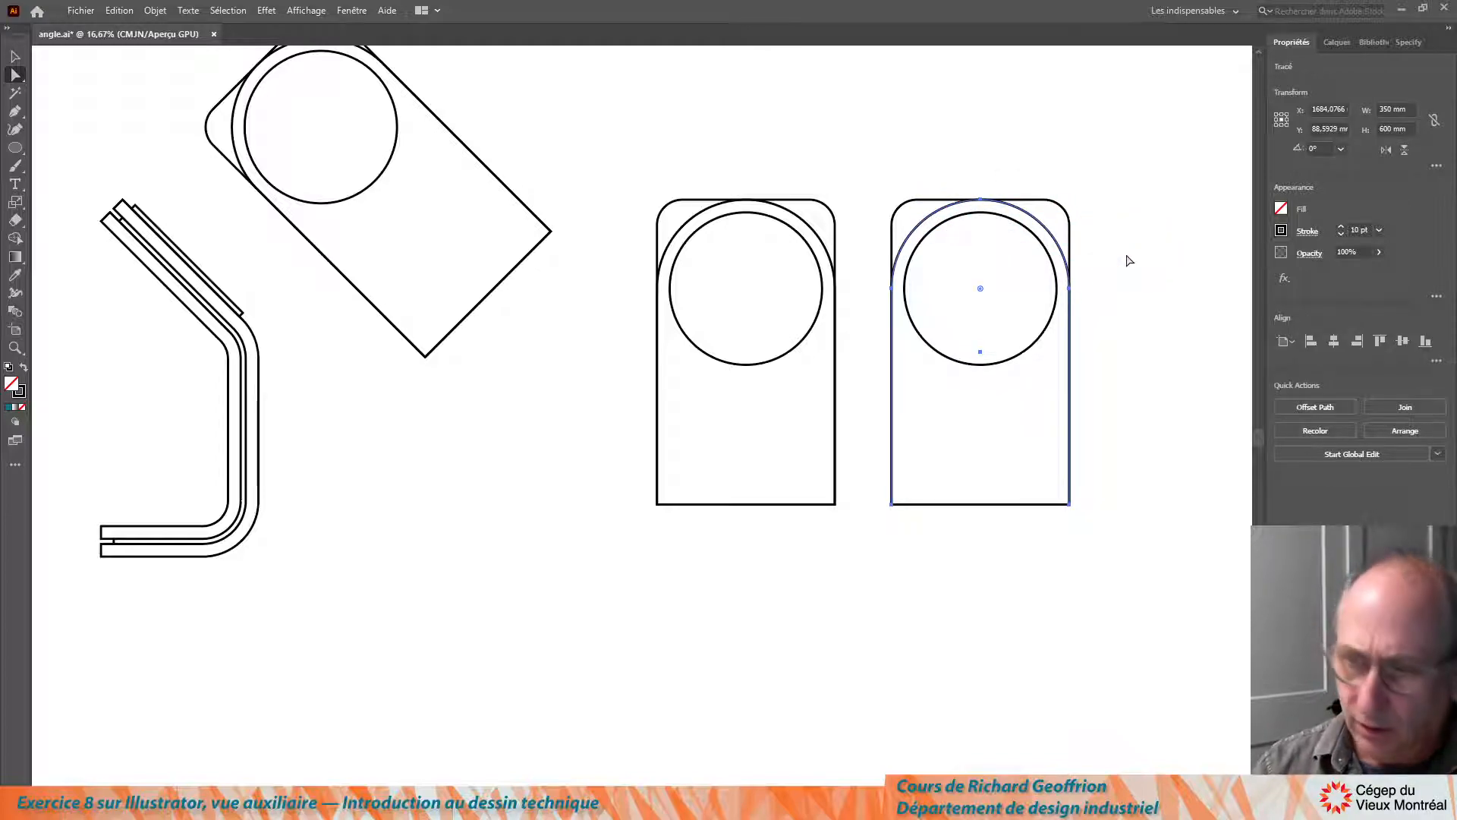
key(ctrl+j)
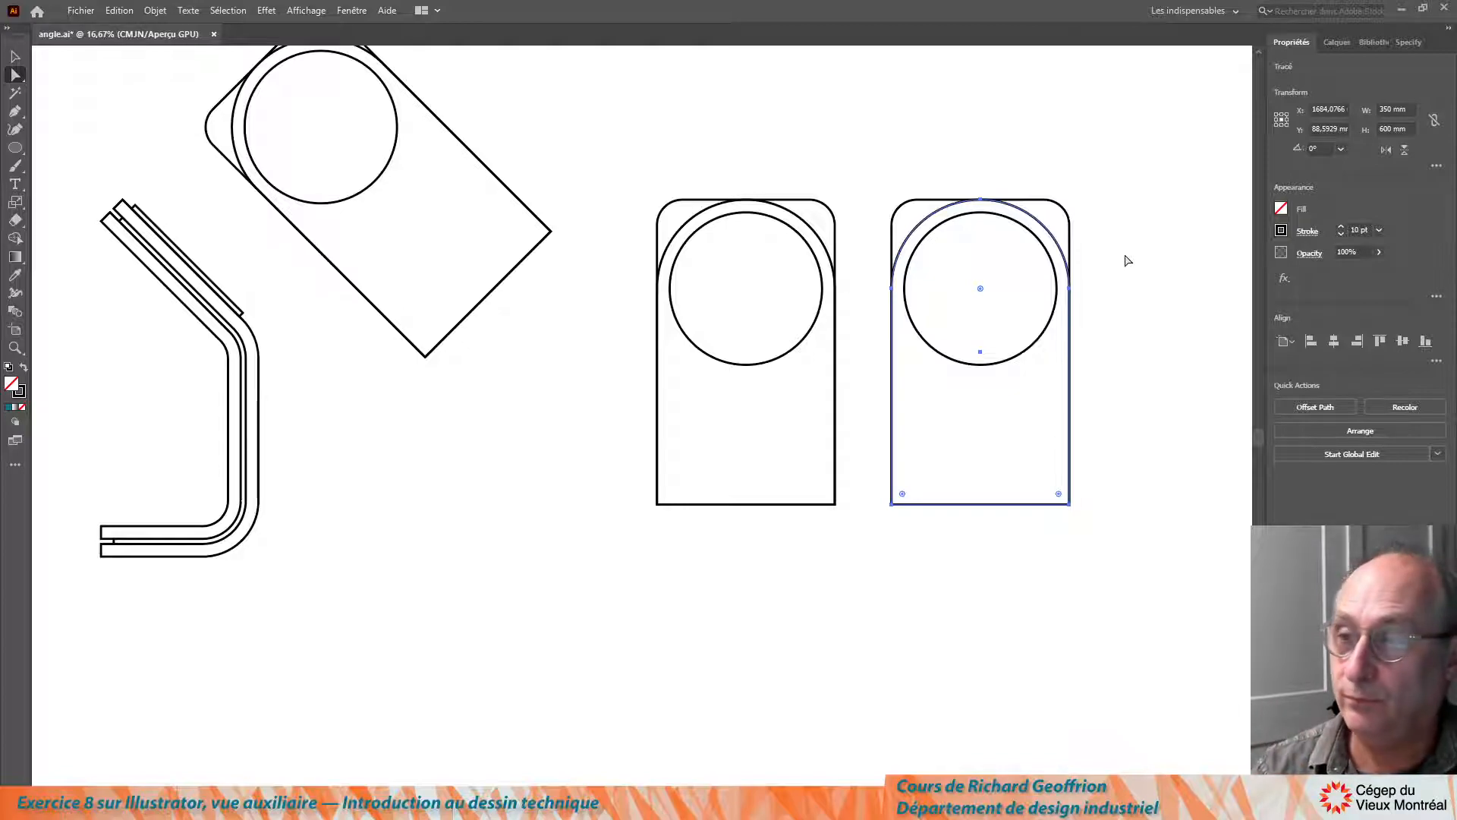
- Duplicate the plate with the rejoined outlines and offset the copy 450 mm to the right in 50 mm increments
click(15, 56)
click(908, 189)
drag(875, 165, 1144, 611)
key(alt+Right)
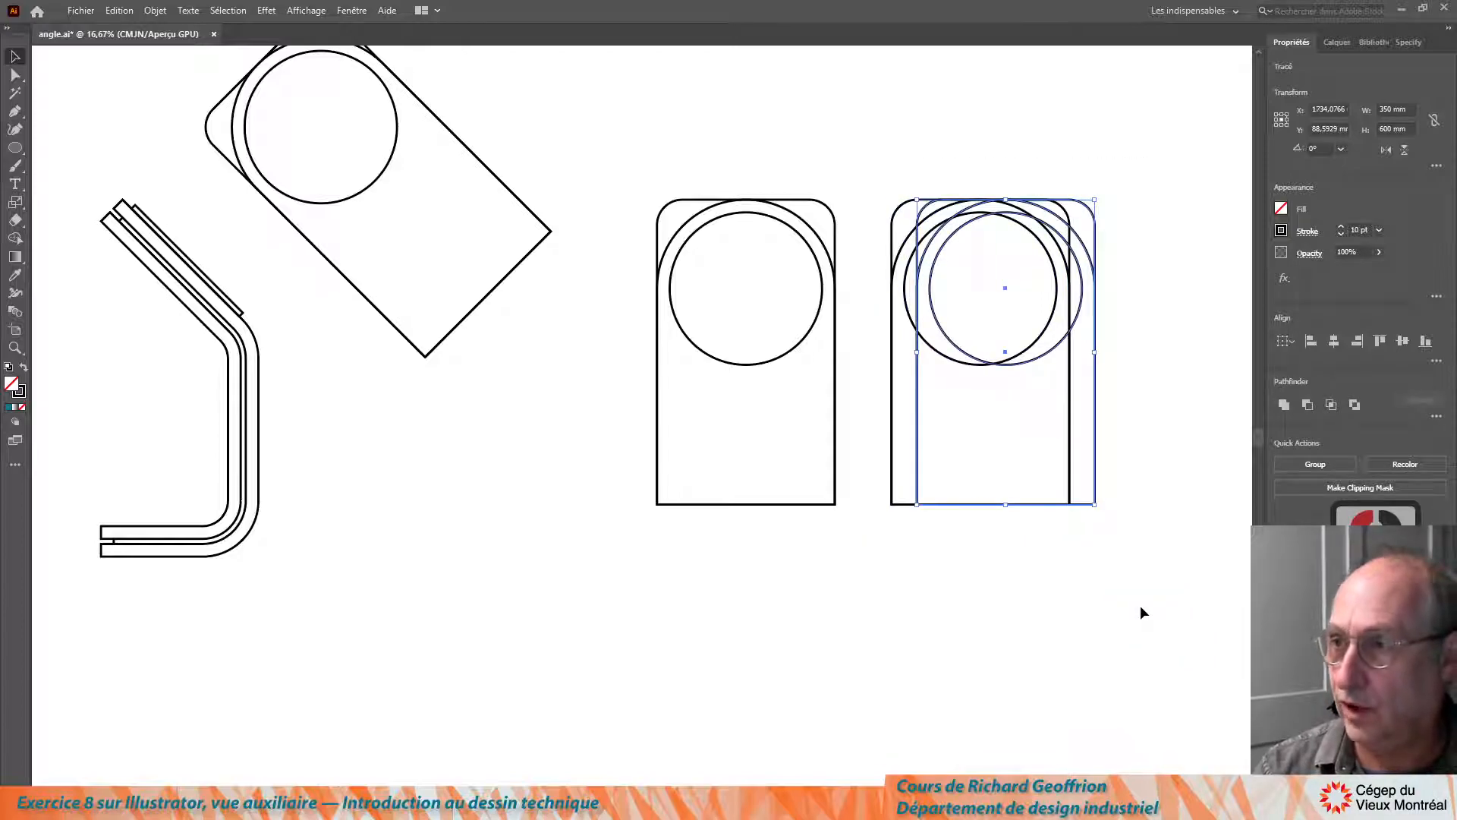
key(Right)
key(Right)
key(Right)
key(Right)
key(Right)
key(Right)
key(Right)
key(Right)
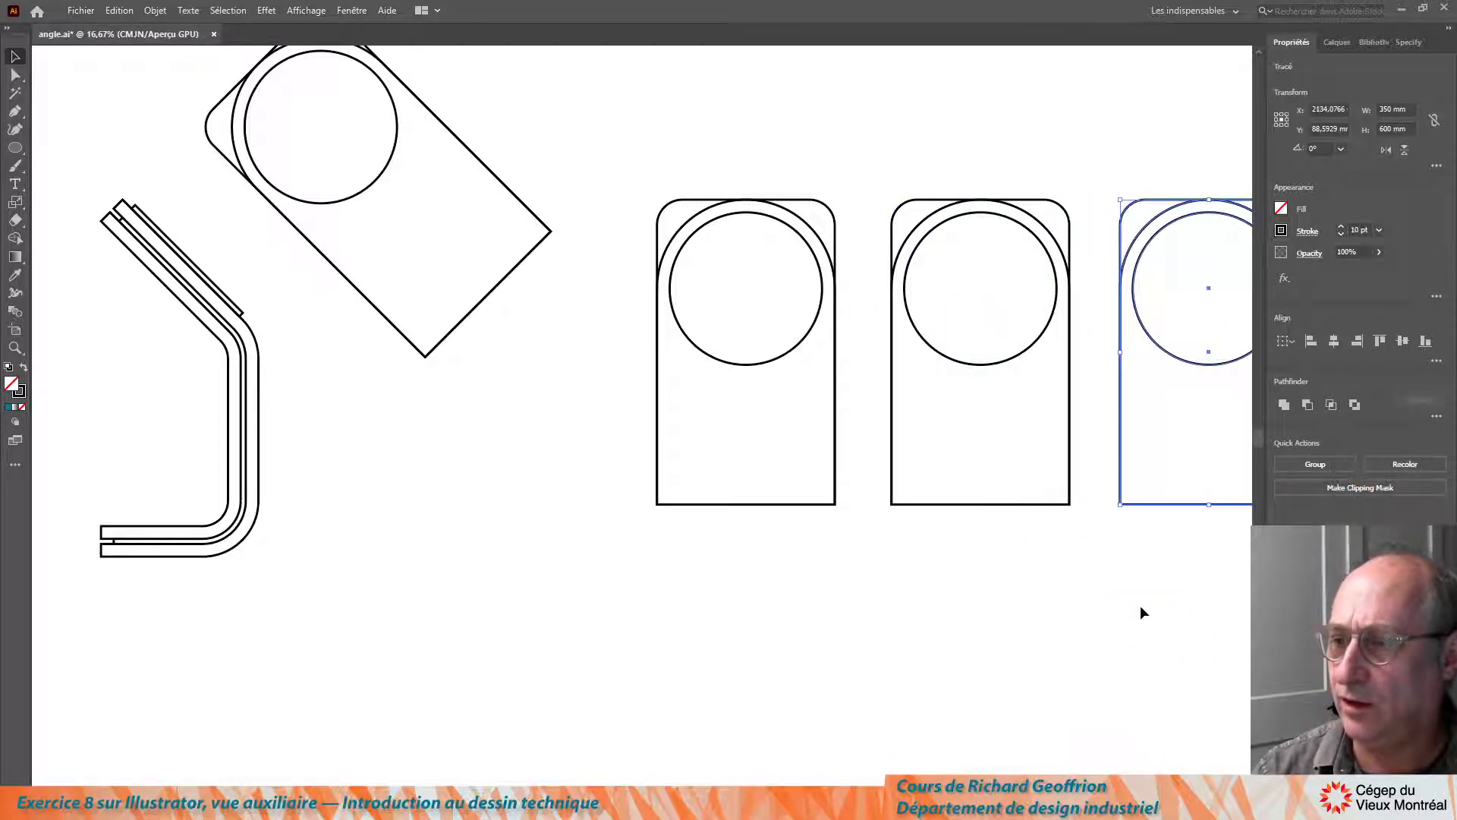
- Scale the left and middle plates together vertically from the middle plate's lower-left corner, to about 257 mm high
click(974, 610)
drag(883, 576, 722, 603)
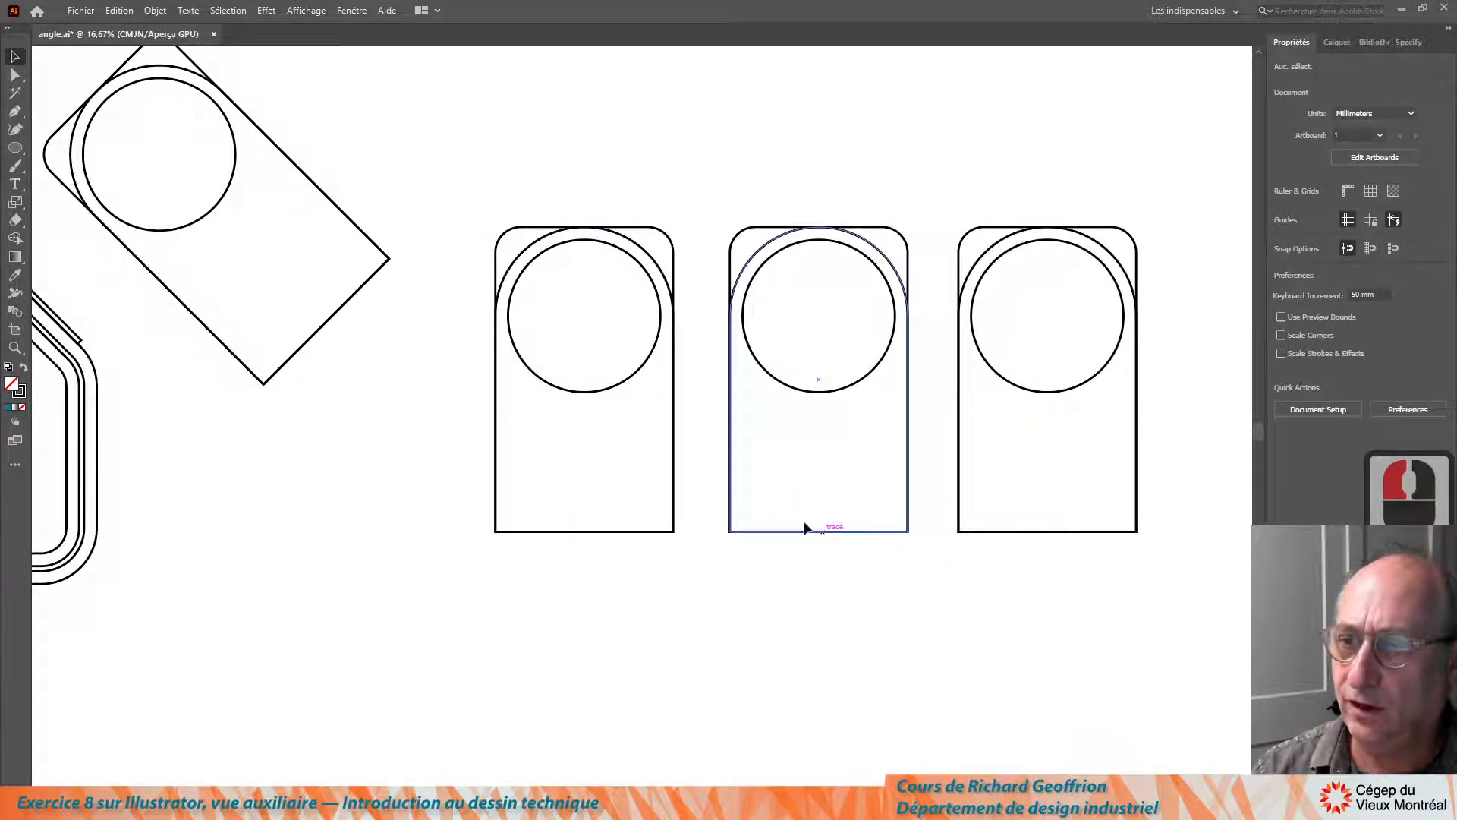
mouse_move(466, 147)
mouse_down()
mouse_move(810, 589)
mouse_move(926, 589)
mouse_up()
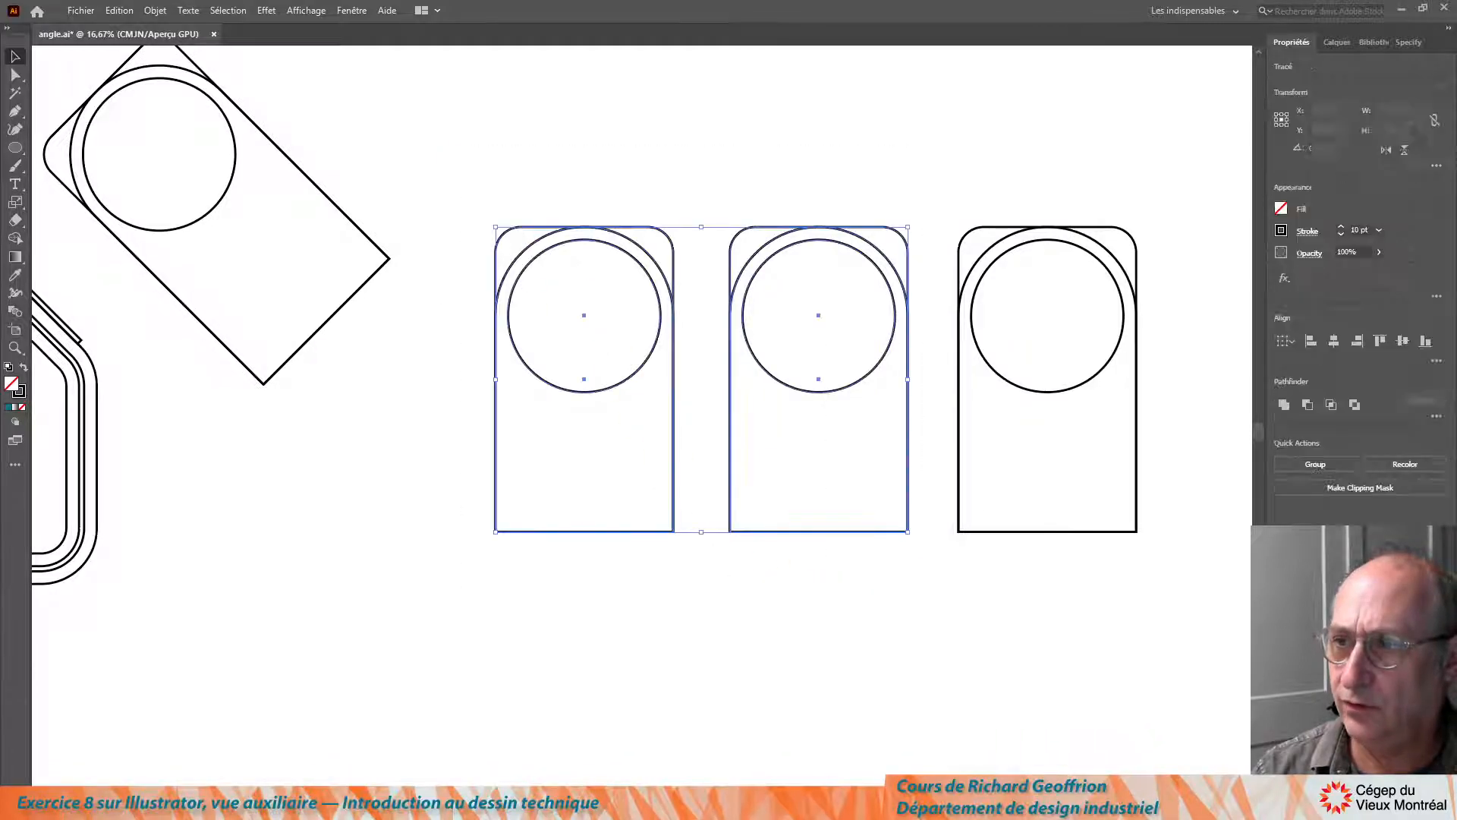
key(s)
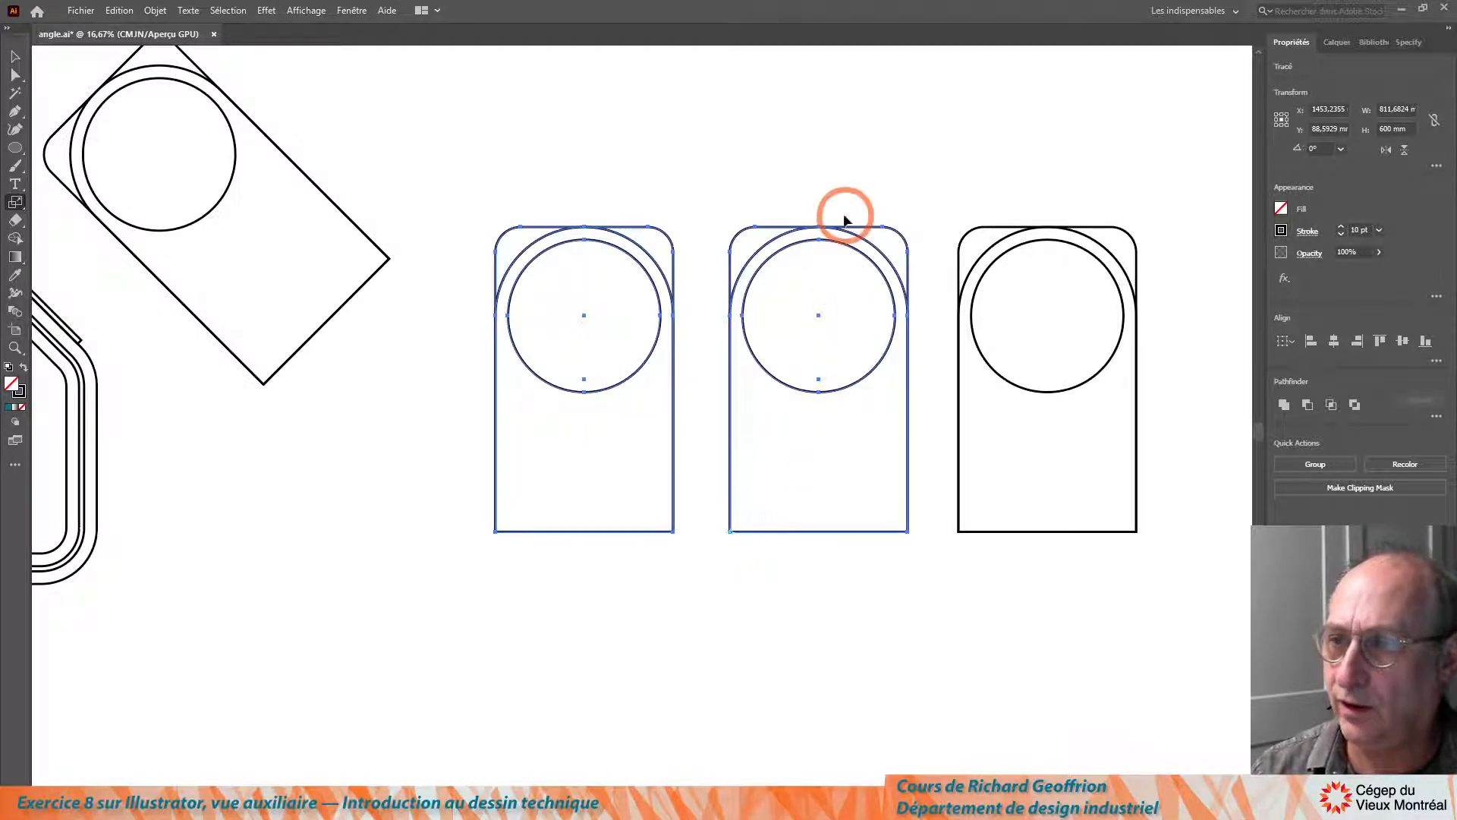
drag(733, 176, 726, 380)
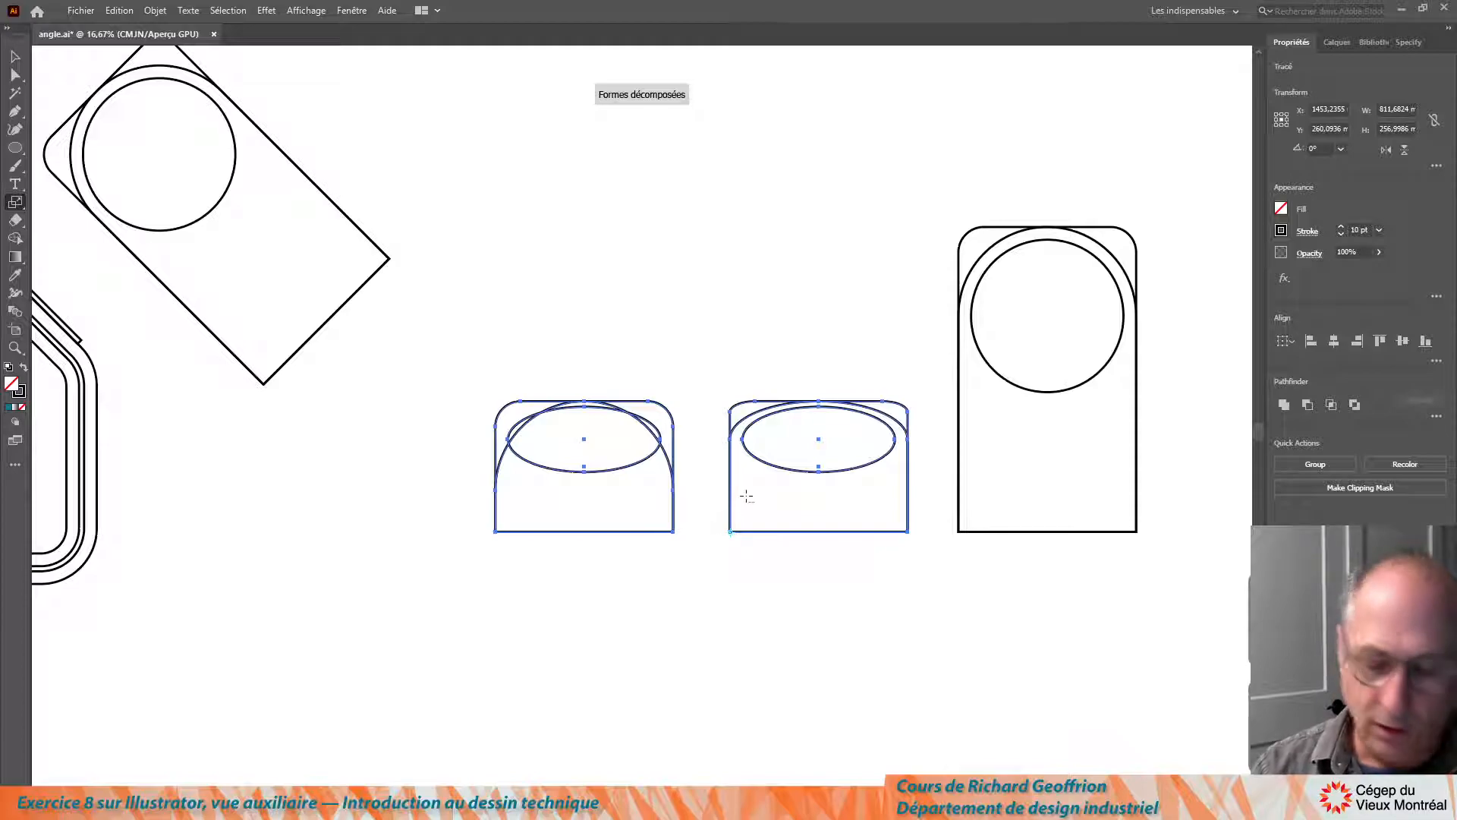
scroll(747, 495, up, 2)
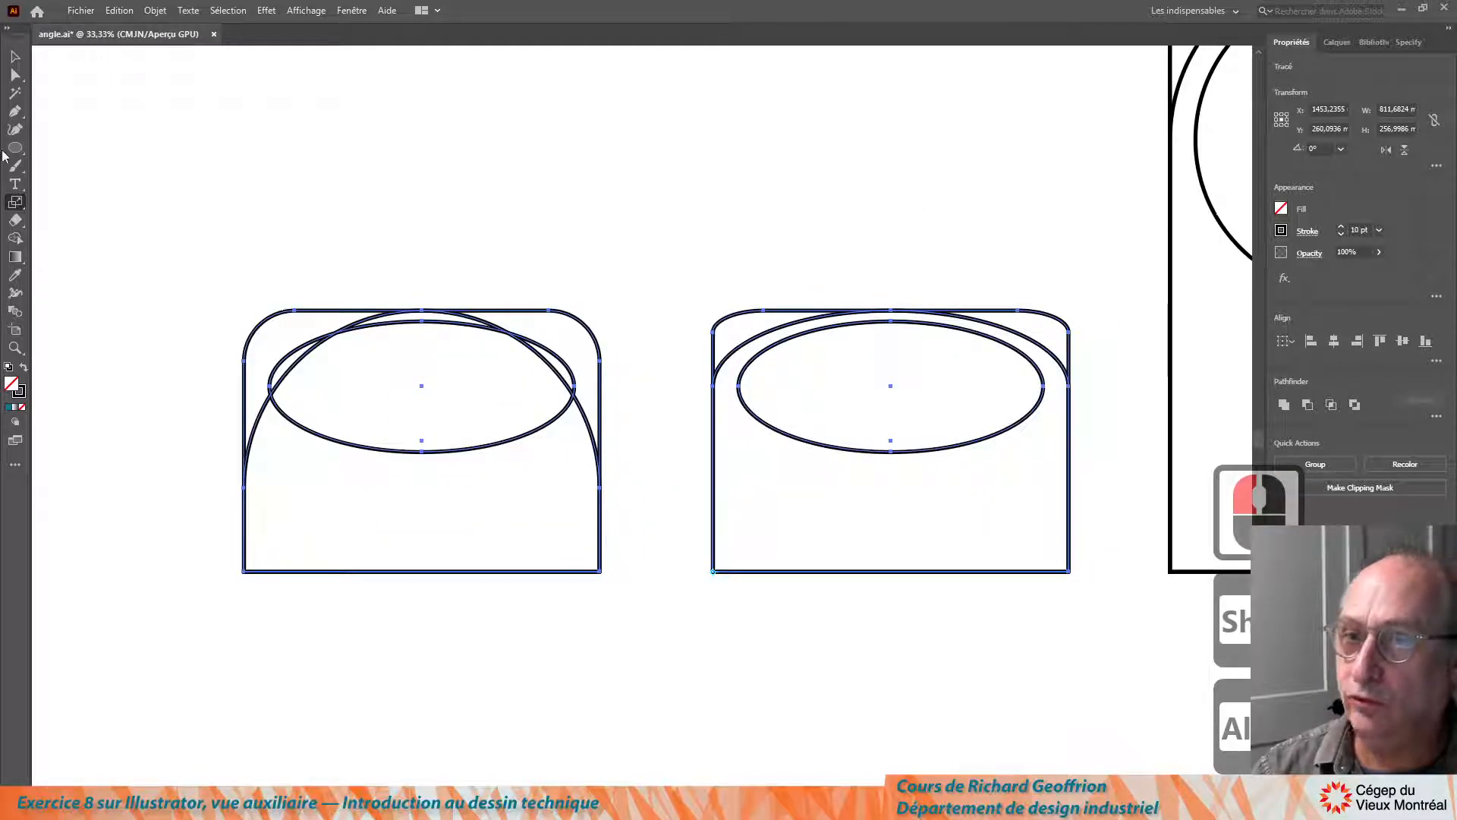
- Undo the vertical scaling of the left and middle plates
click(17, 58)
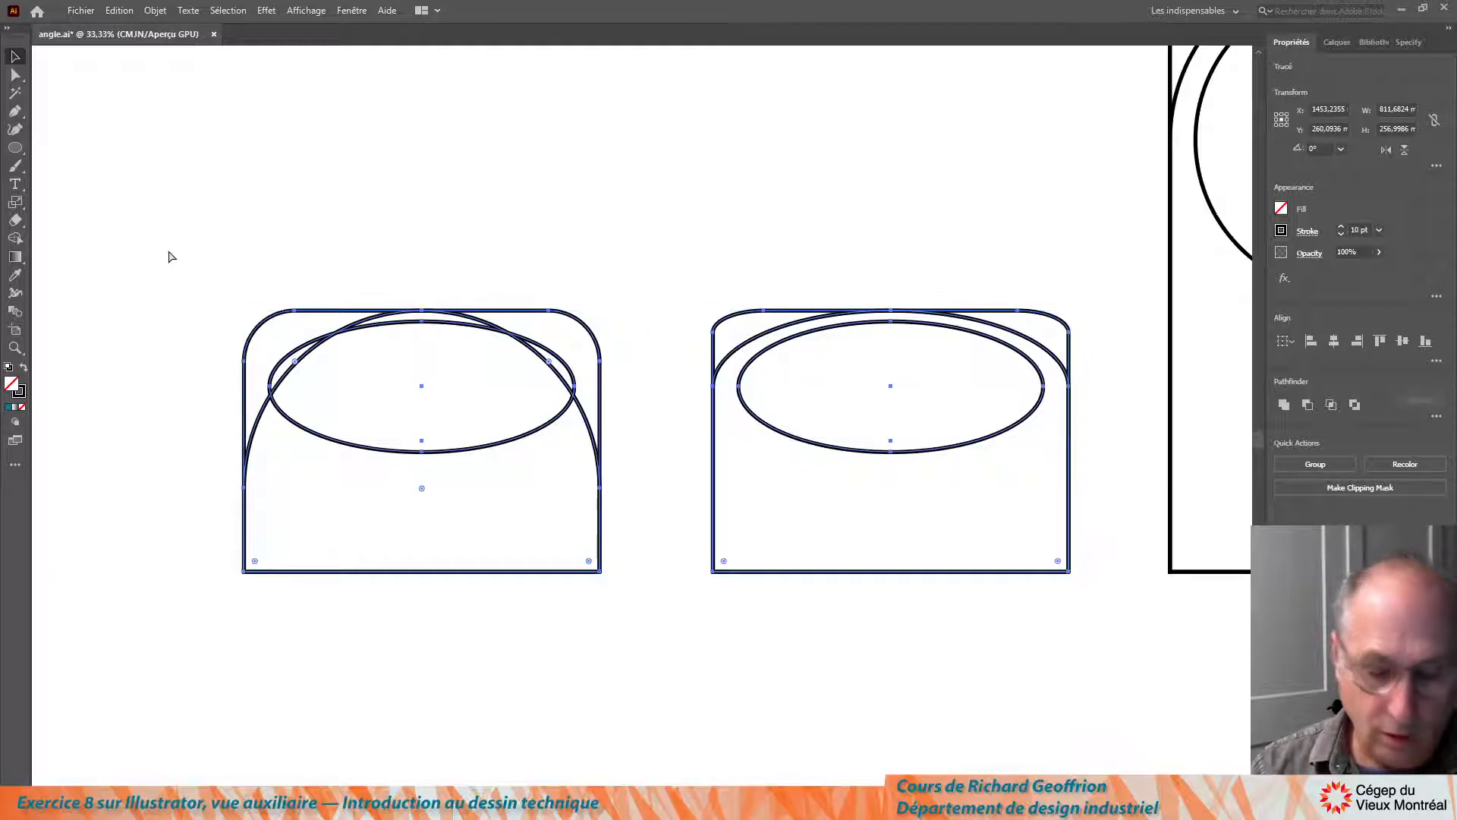
key(ctrl+z)
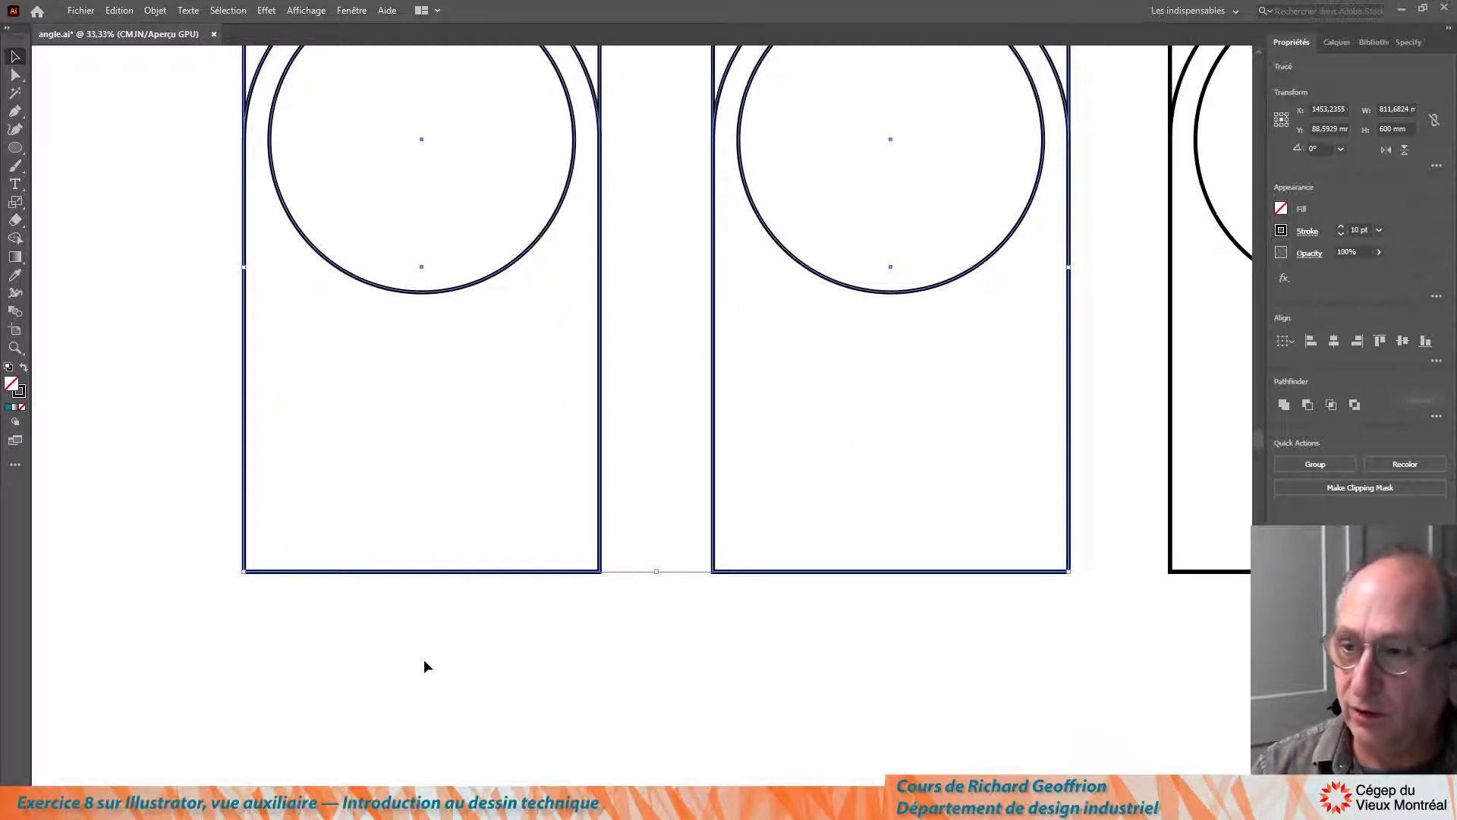
click(426, 663)
alt+scroll(516, 630, down, 4)
alt+scroll(1039, 550, up, 1)
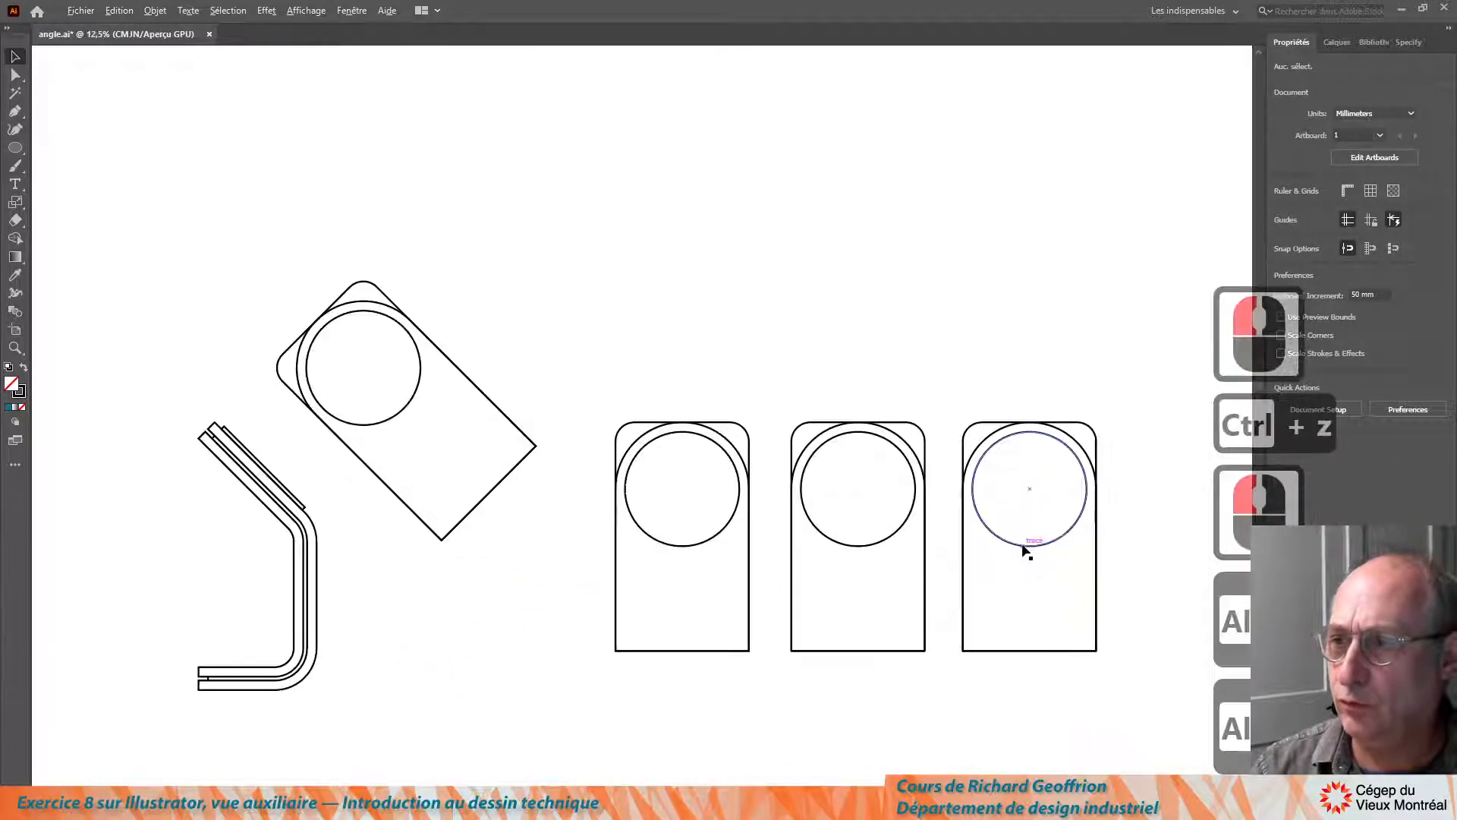
alt+scroll(1026, 550, up, 1)
- Delete the bottom edge segments of both outer outlines on the left plate
drag(697, 322, 739, 415)
click(15, 74)
click(590, 558)
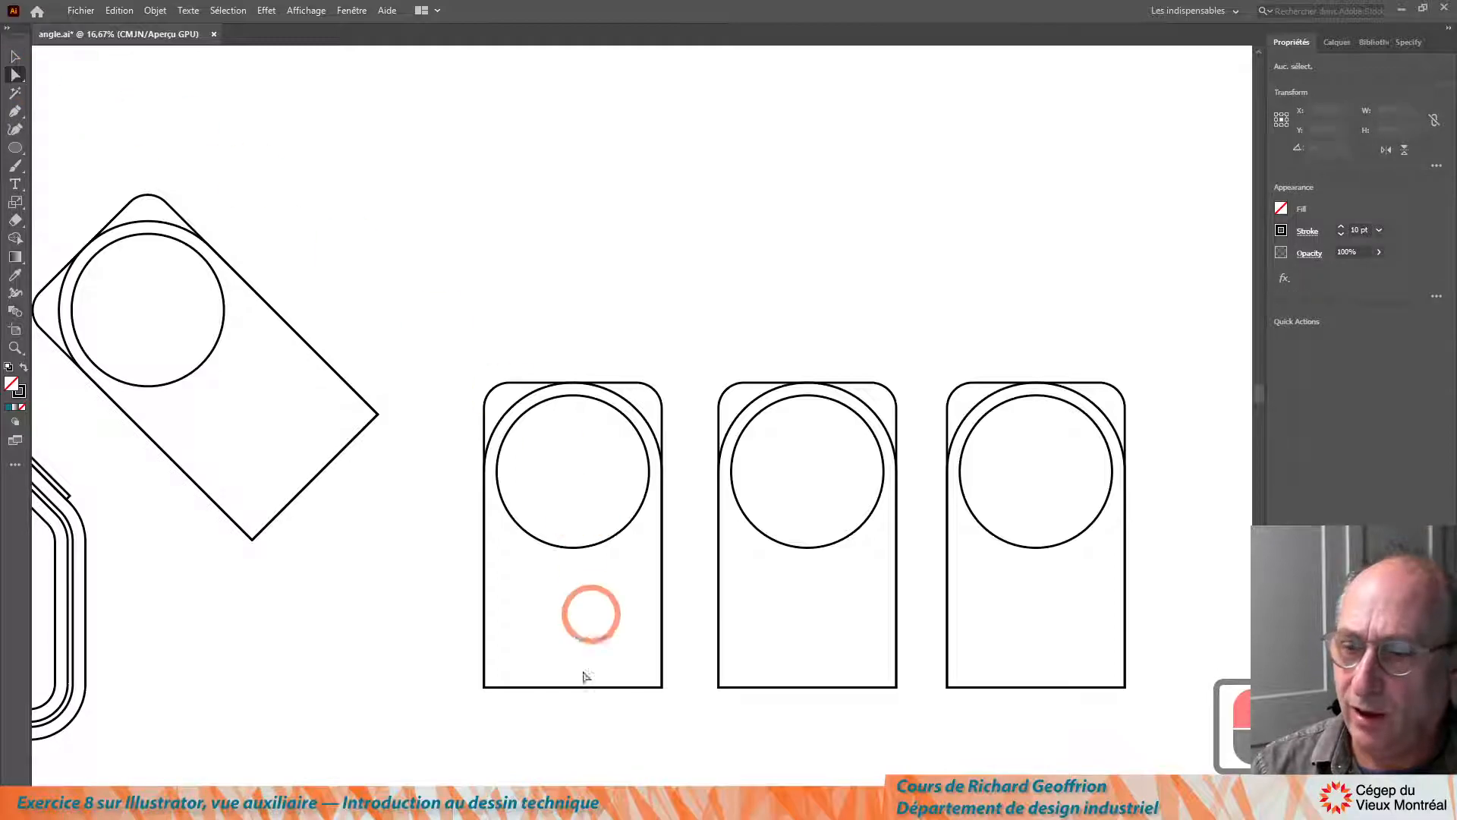
drag(537, 722, 595, 674)
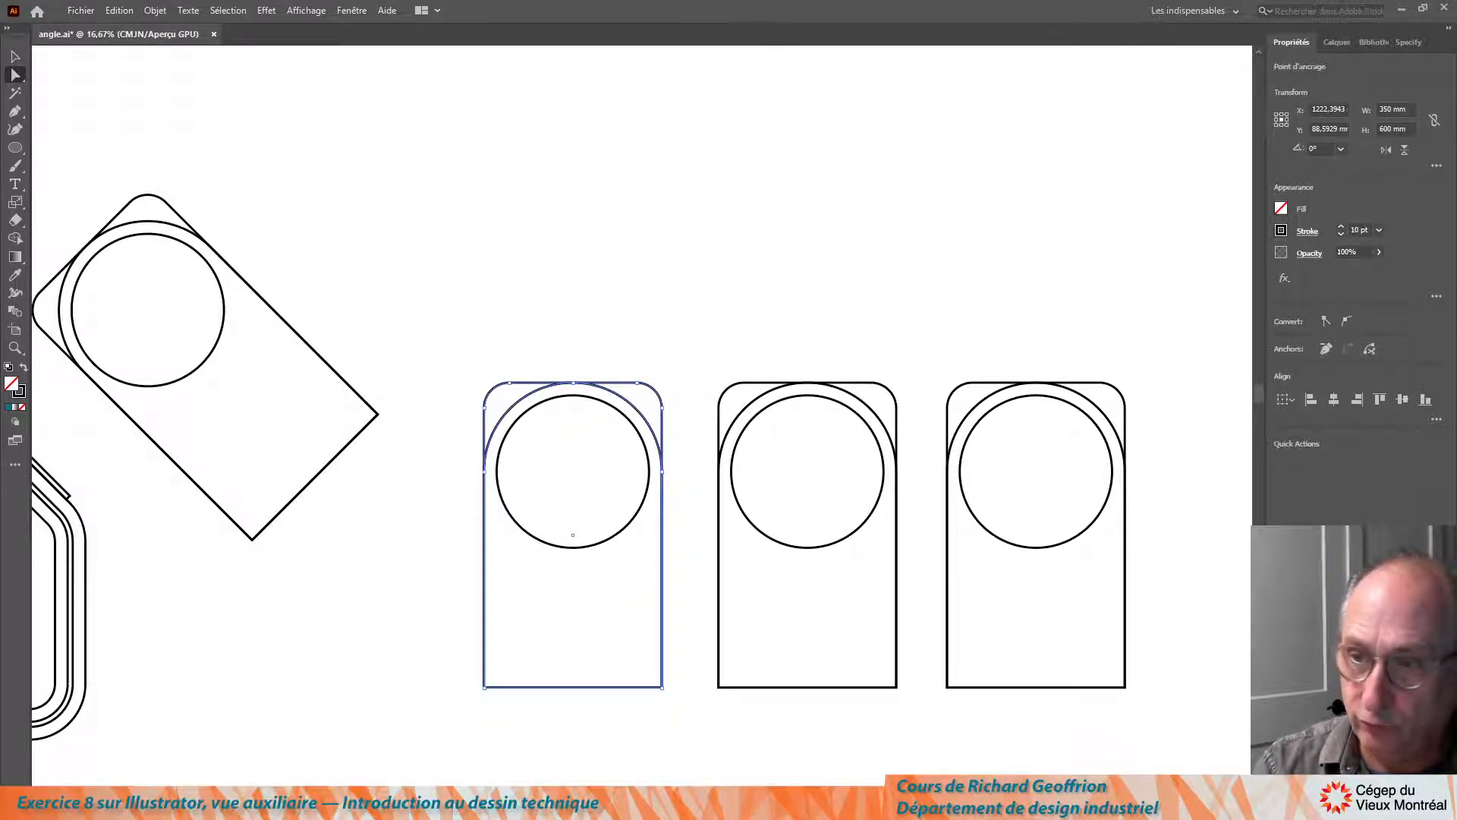
key(Delete)
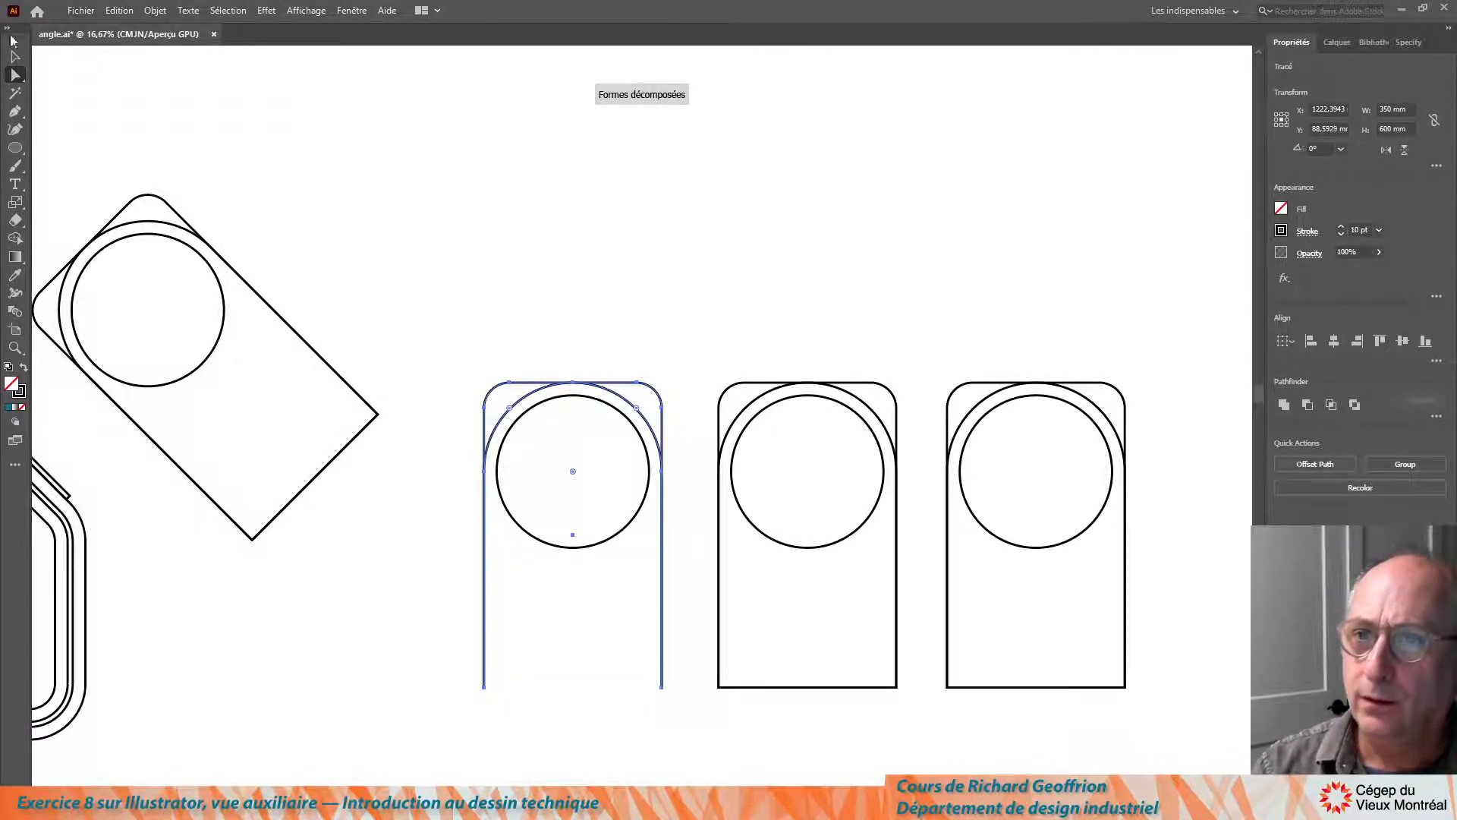
- Close the left plate's arched outline and its rounded-corner outline by joining each path's open lower ends
click(15, 56)
click(531, 227)
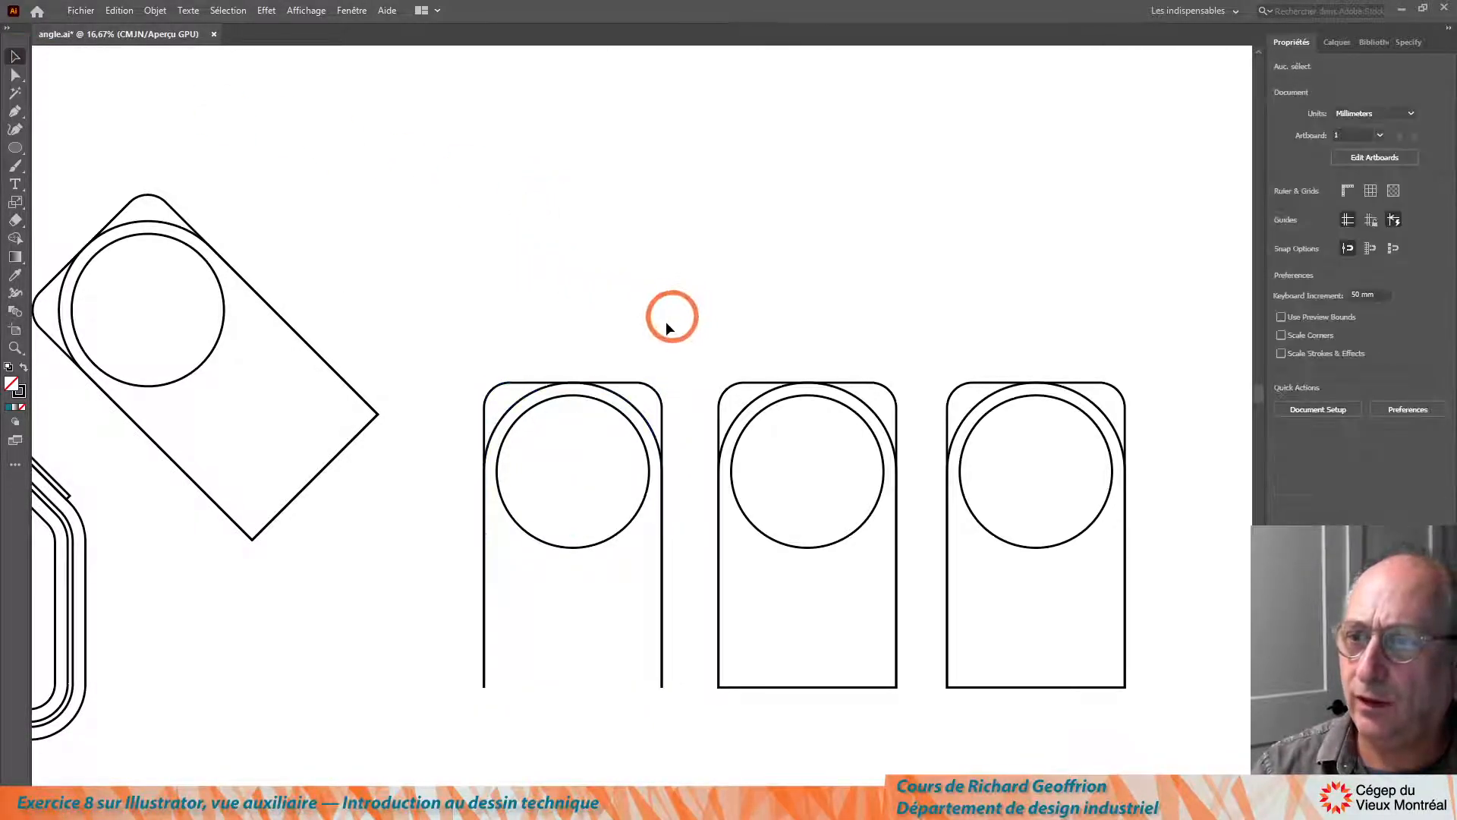
click(635, 410)
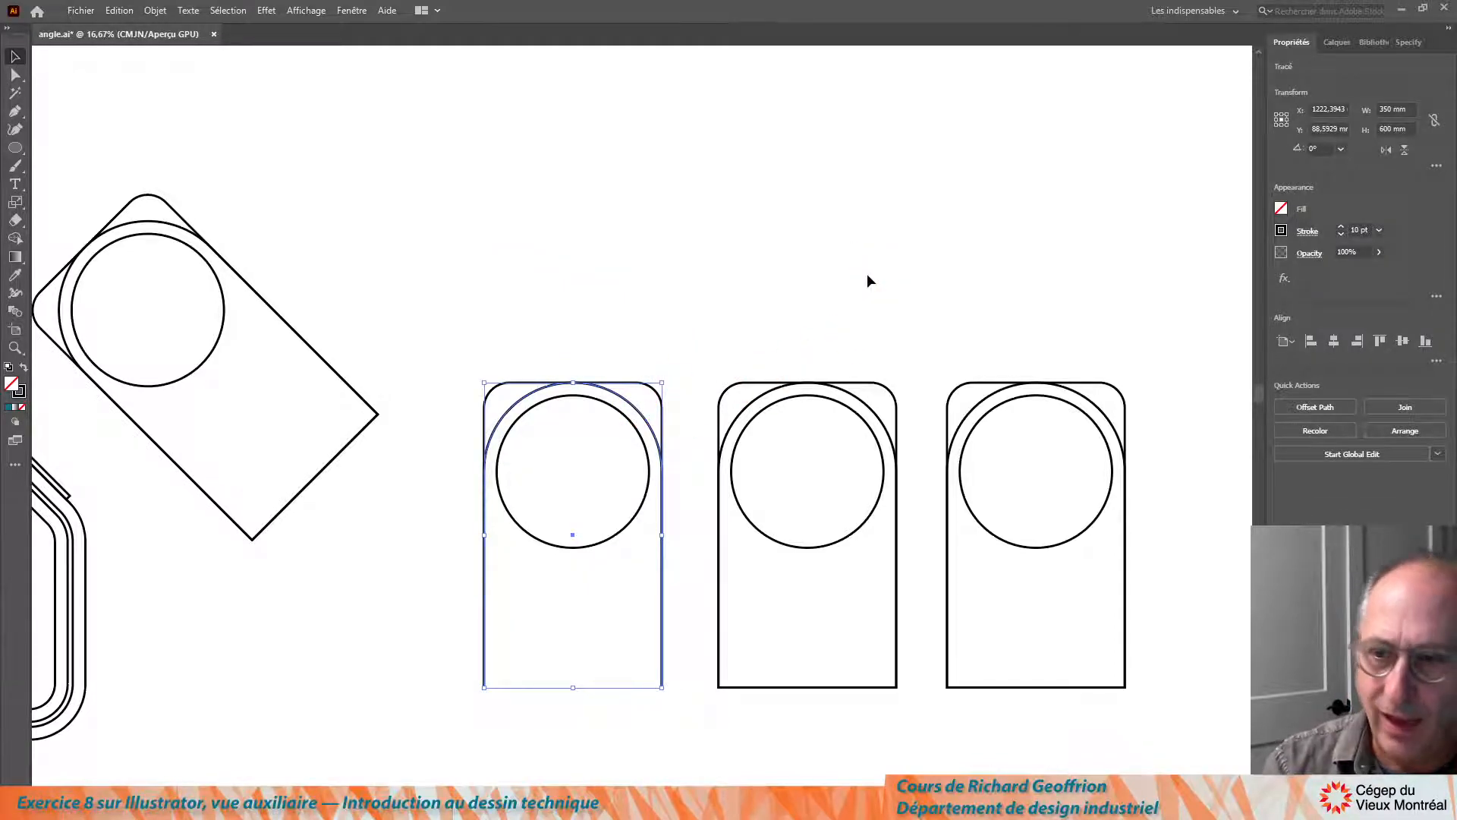
key(a)
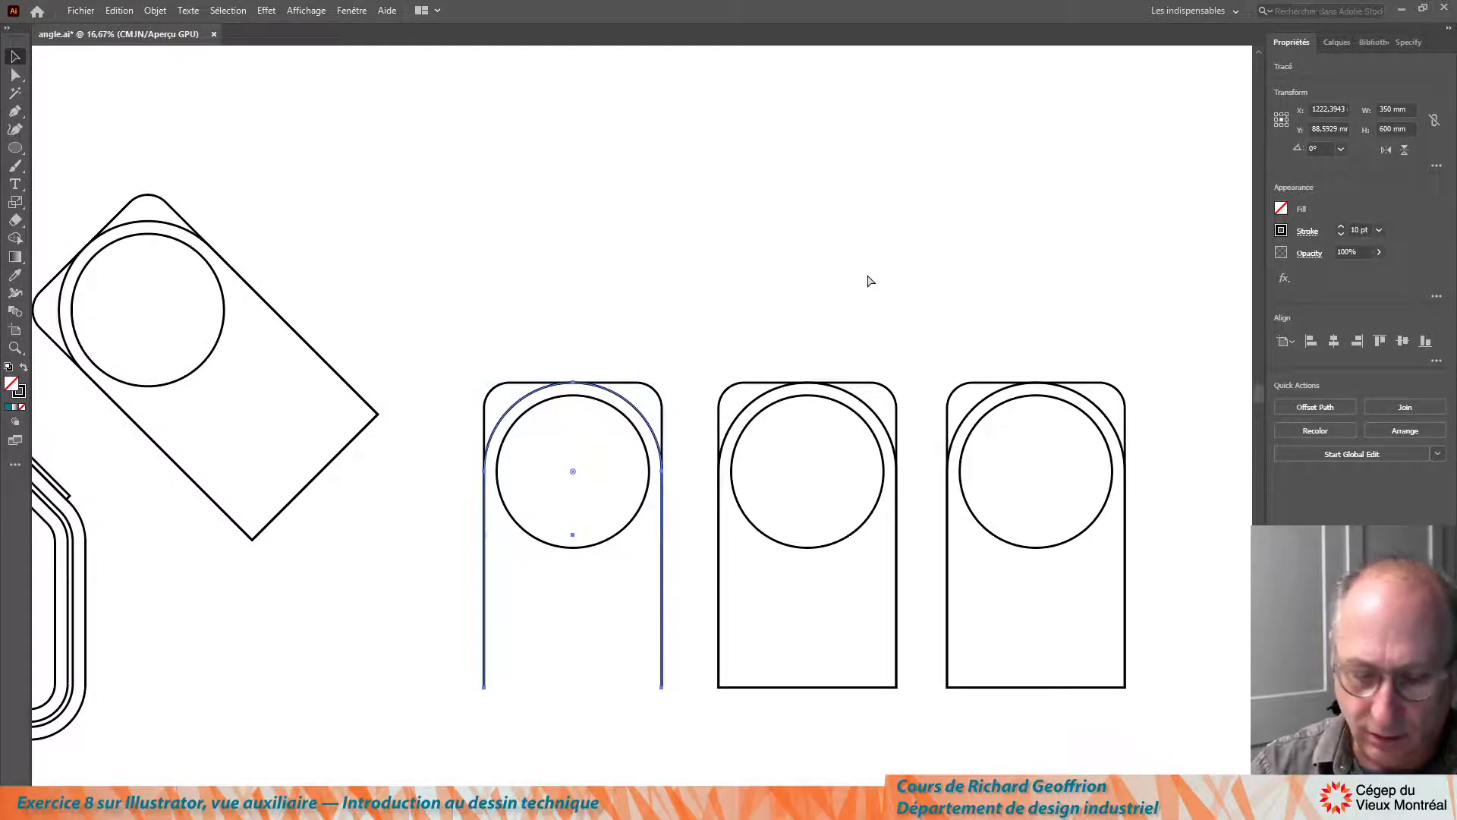
key(v)
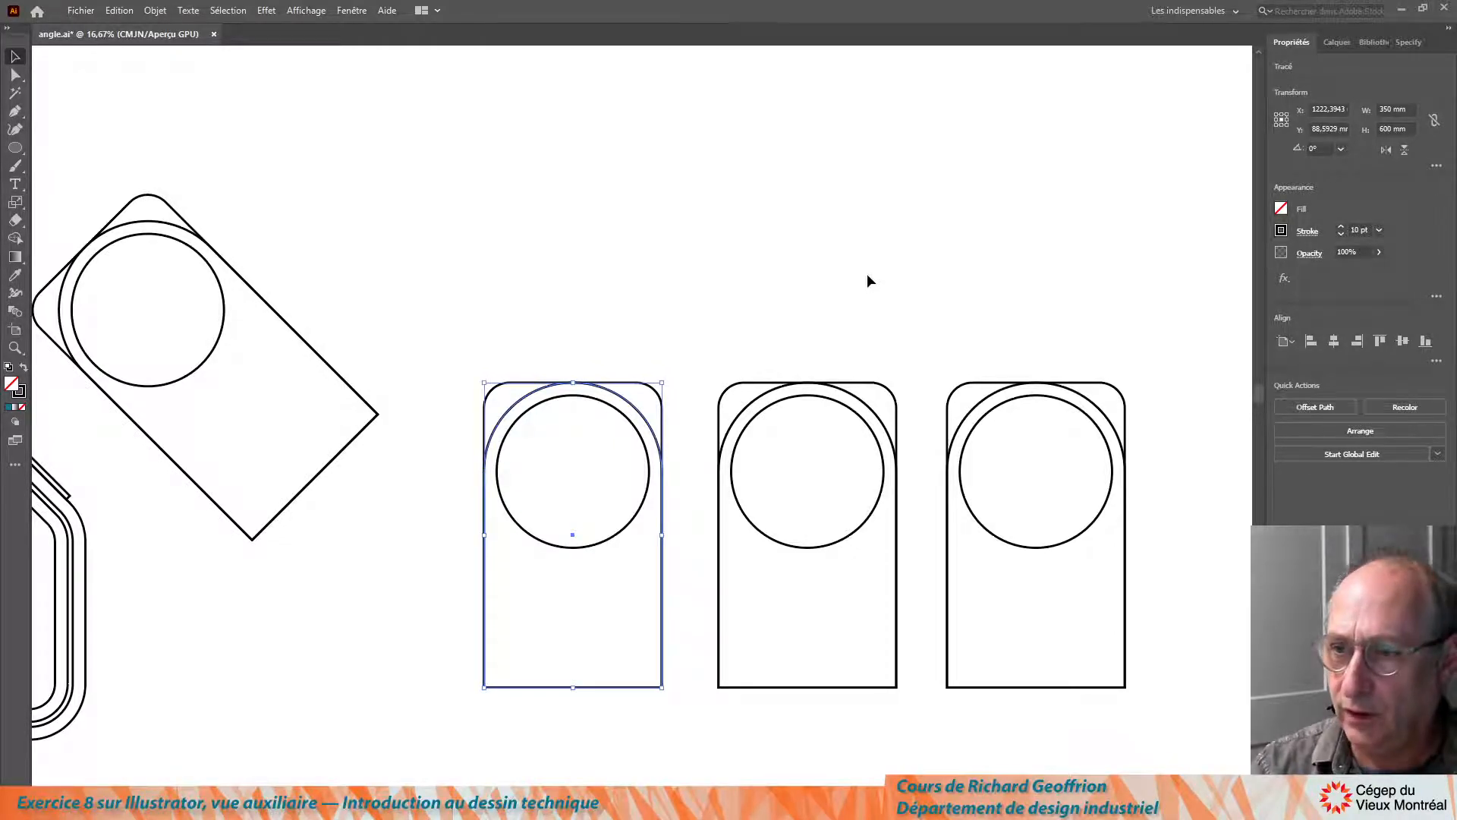
click(587, 342)
click(637, 384)
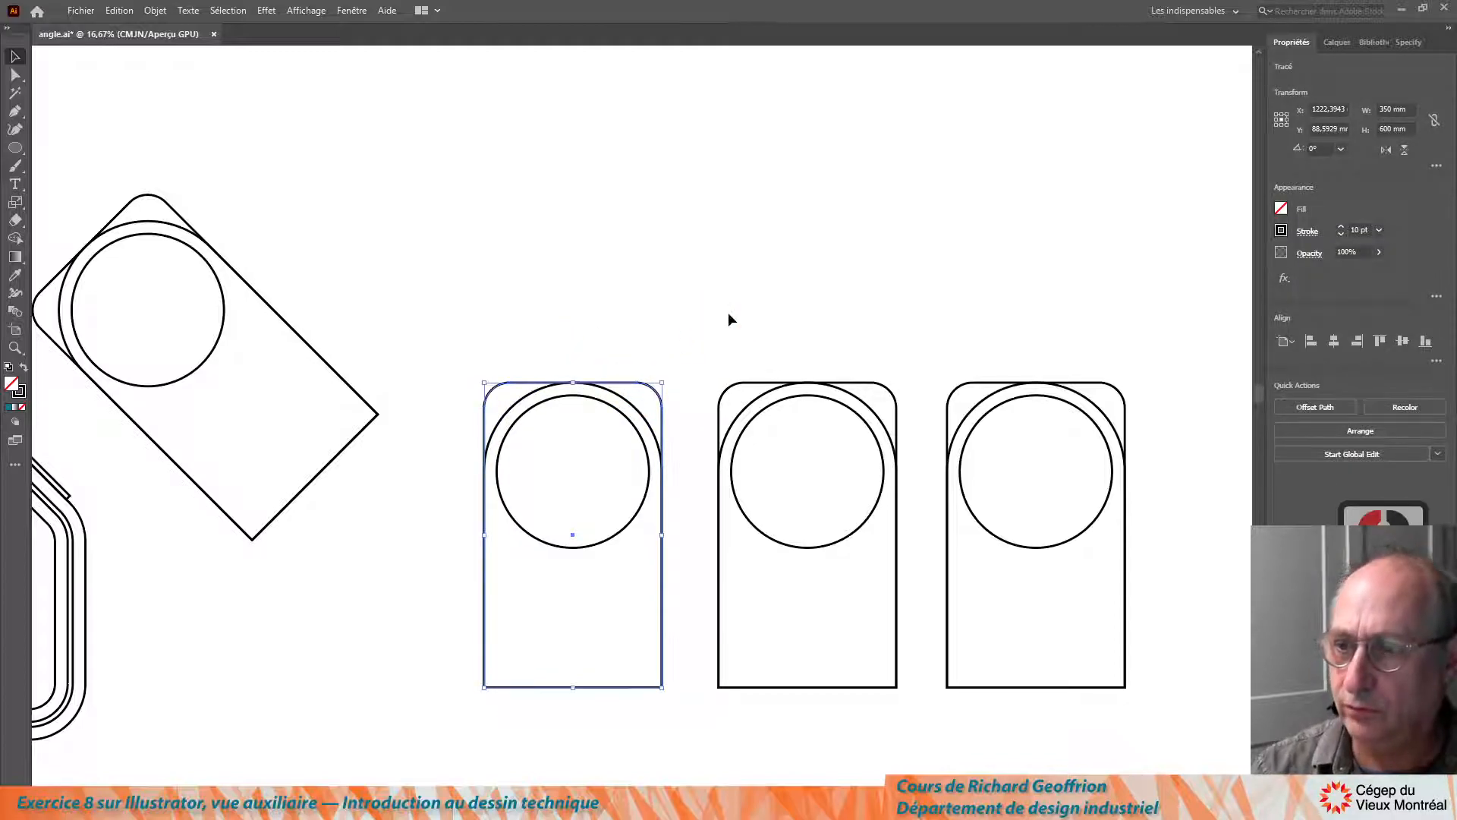
click(683, 317)
- Scale the whole left plate vertically from its lower-left corner, to about 189 mm high
drag(450, 310, 678, 721)
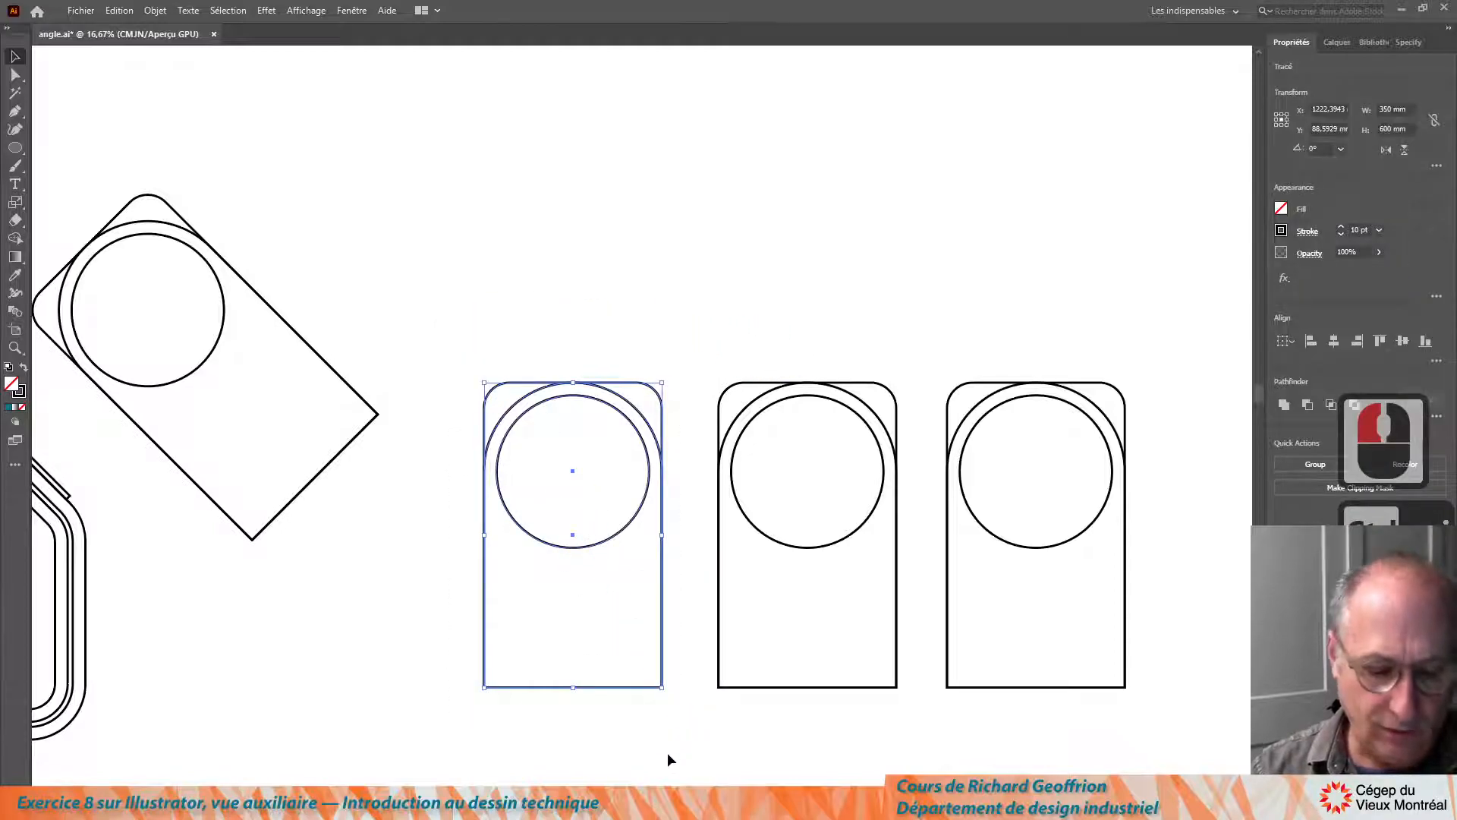
key(shift+m)
click(484, 687)
drag(436, 397, 450, 589)
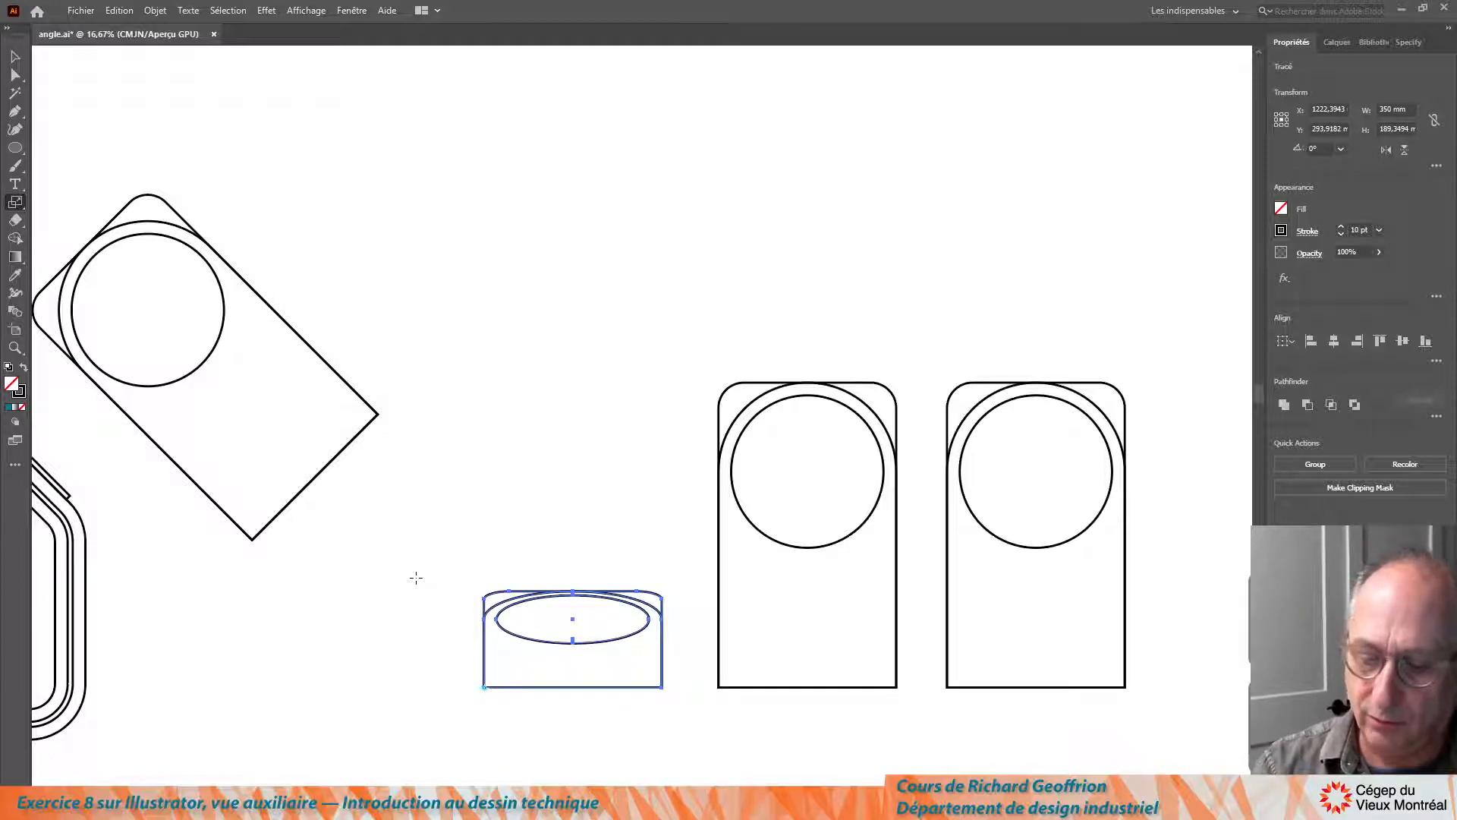
- Delete the flattened left plate, keeping the two full-height plates
key(Delete)
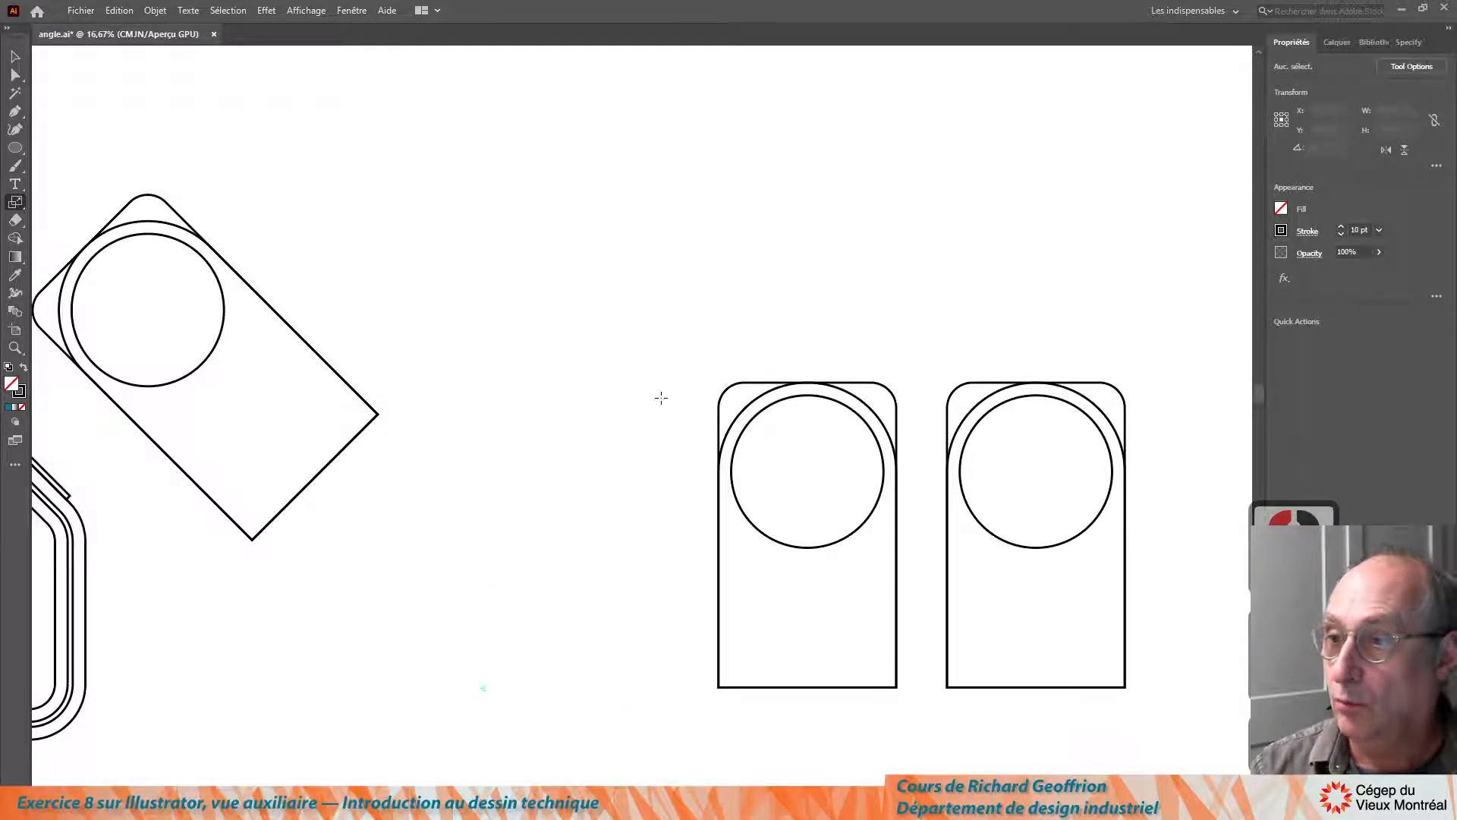
click(15, 56)
click(921, 341)
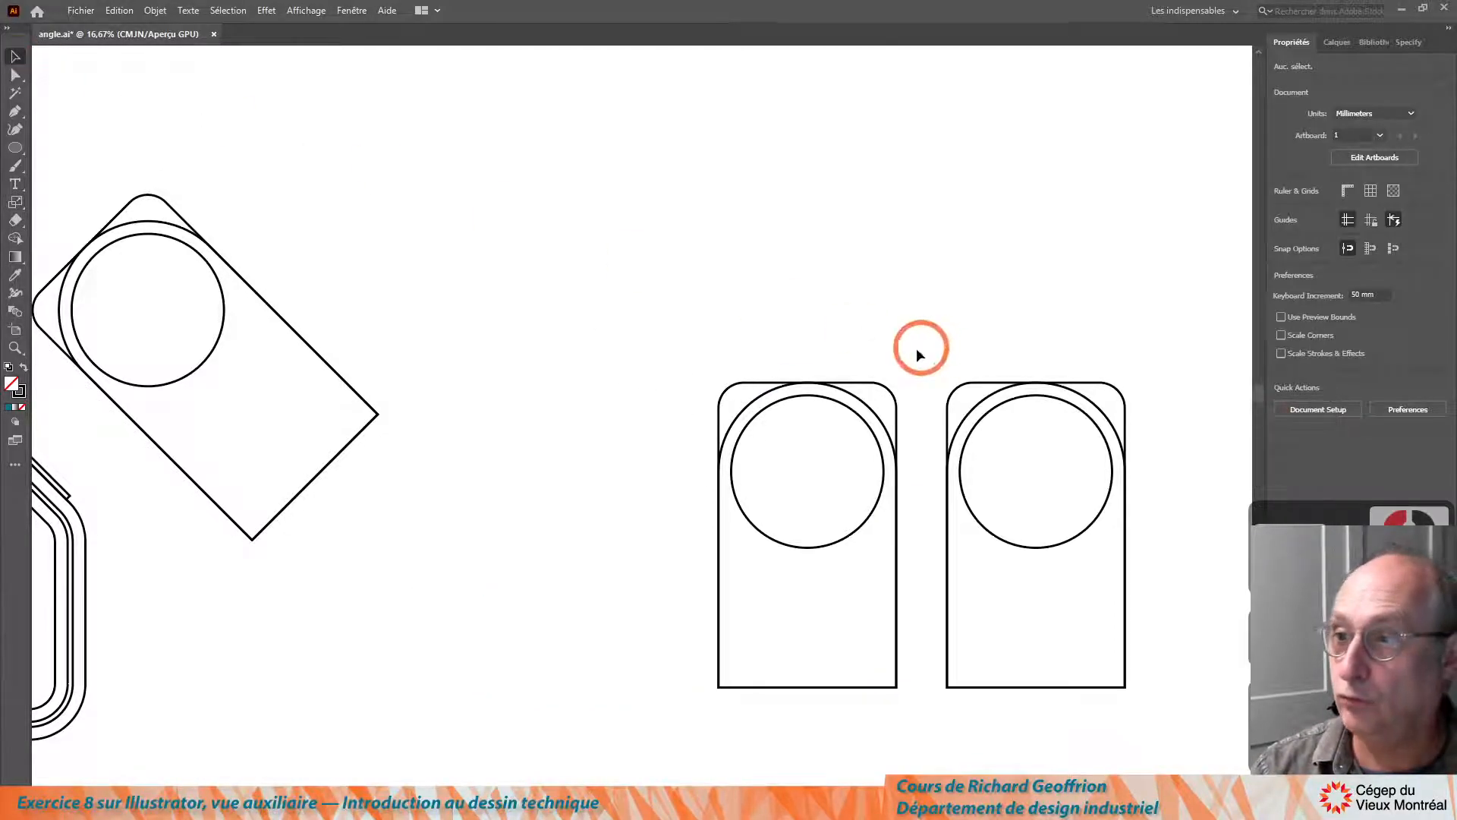
- Move the rightmost plate about 200 mm to the right in 50 mm increments
drag(953, 379, 1174, 747)
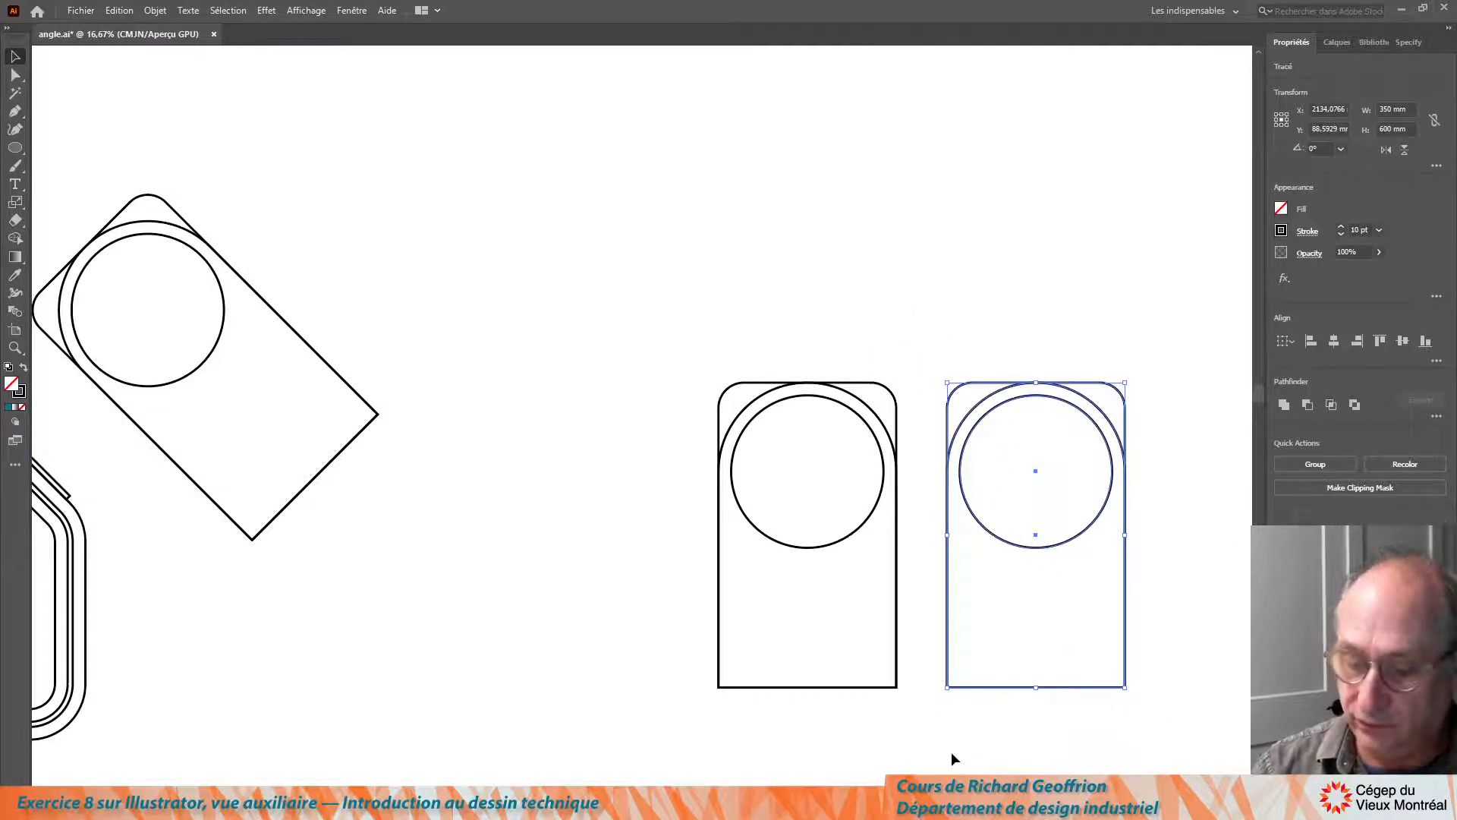
key(Right)
key(Right)
- Move the other upright plate 1950 mm to the left in 50 mm increments, placing it beside the bent side view
drag(628, 318, 936, 749)
key(Left)
key(Left)
key(Left)
key(Left)
key(Left)
key(Left)
key(Left)
key(Left)
key(Left)
key(Left)
key(Left)
key(Left)
key(Left)
key(Left)
key(Left)
key(Left)
key(Left)
key(Left)
key(Left)
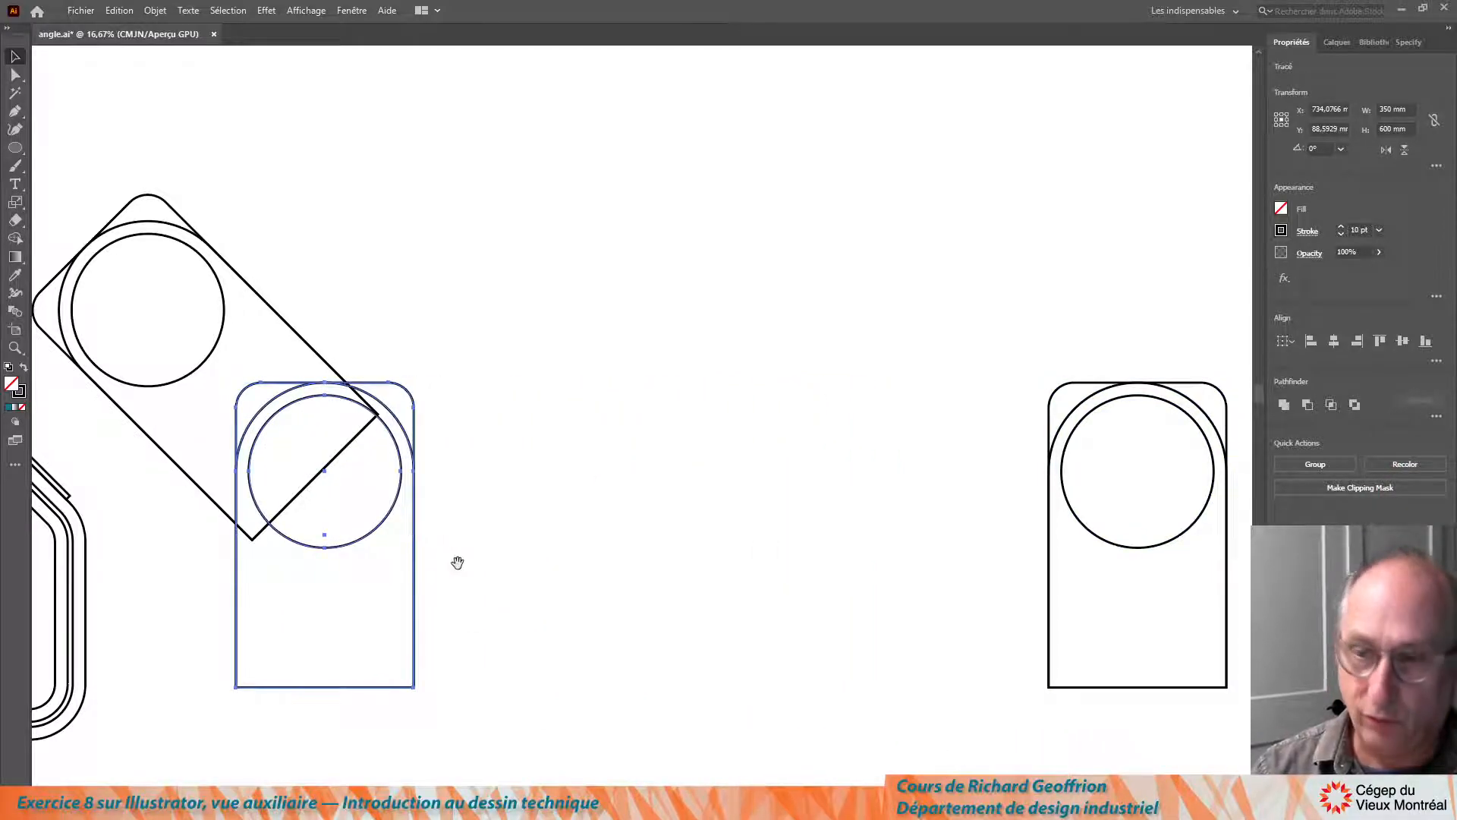
drag(202, 539, 772, 498)
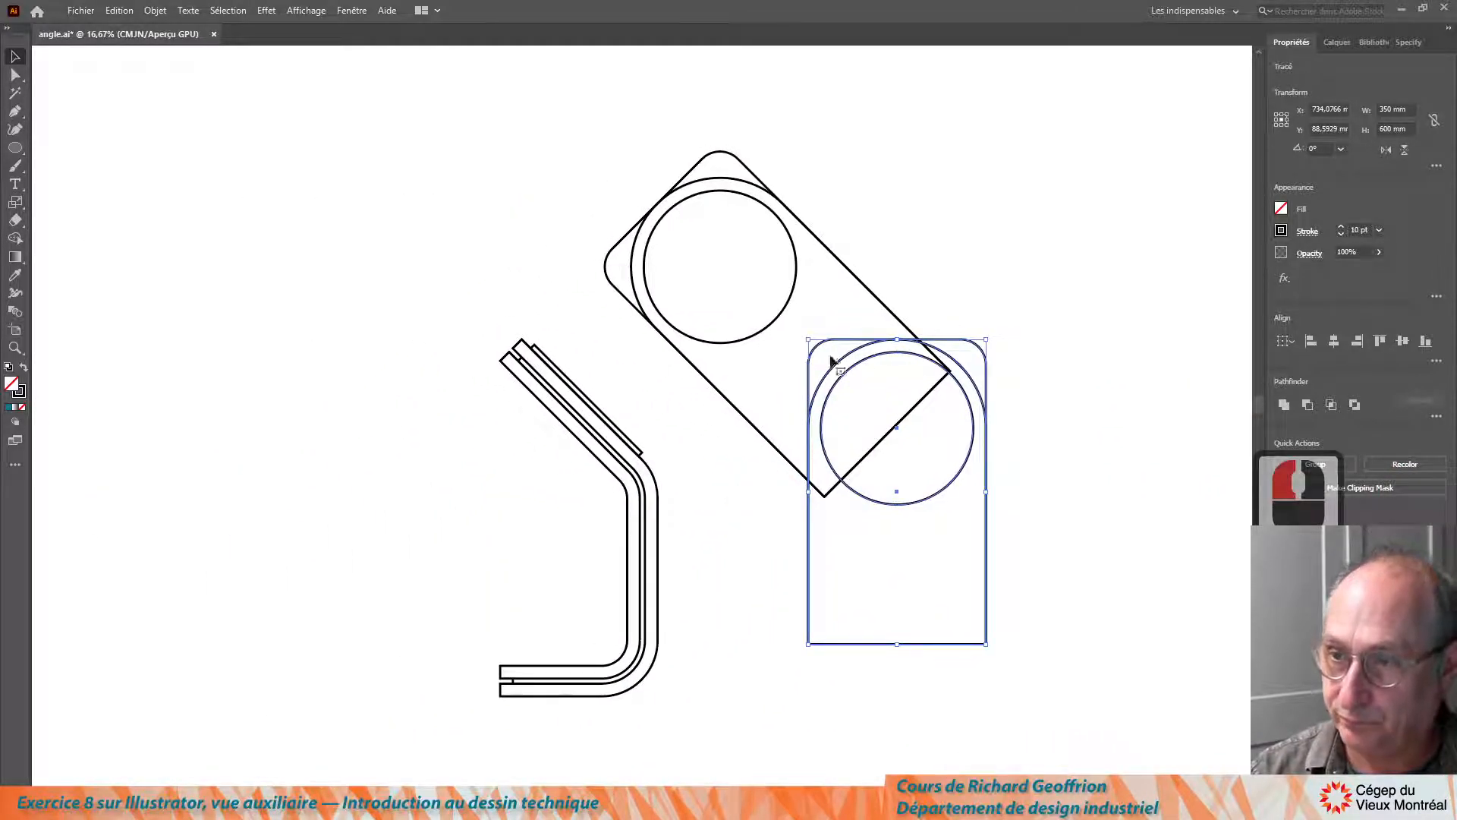
key(Left)
key(Left)
key(Left)
key(Left)
key(Left)
key(Left)
key(Left)
key(Left)
key(Left)
key(Left)
key(Left)
key(Left)
key(Left)
key(Left)
key(Left)
key(Left)
key(Left)
key(Left)
key(Left)
key(Left)
key(Left)
key(Left)
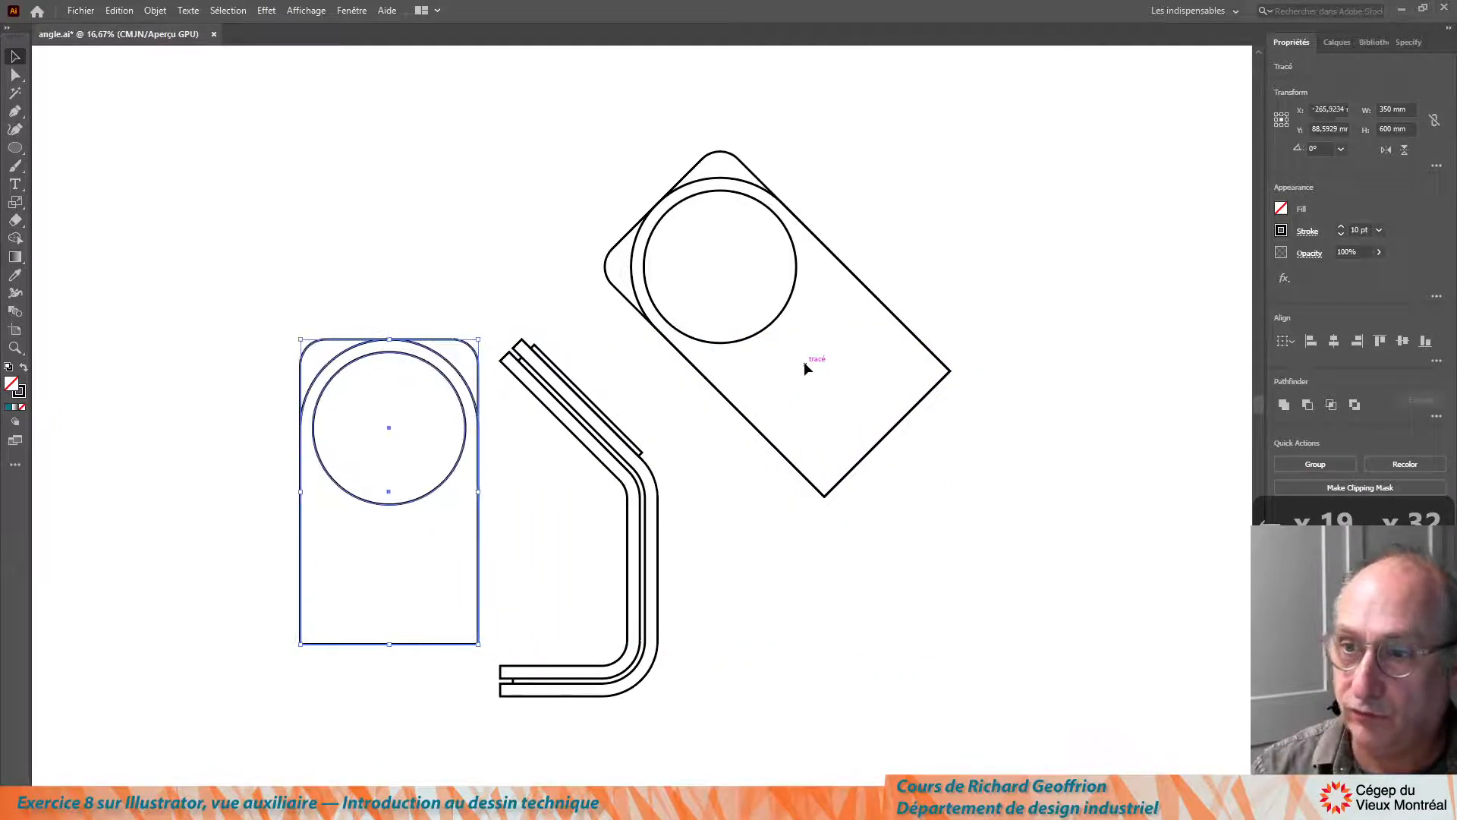
- Move the upright plate so its circle's top anchor point snaps to the top corner of the side view's outermost thin strip
scroll(638, 349, up, 3)
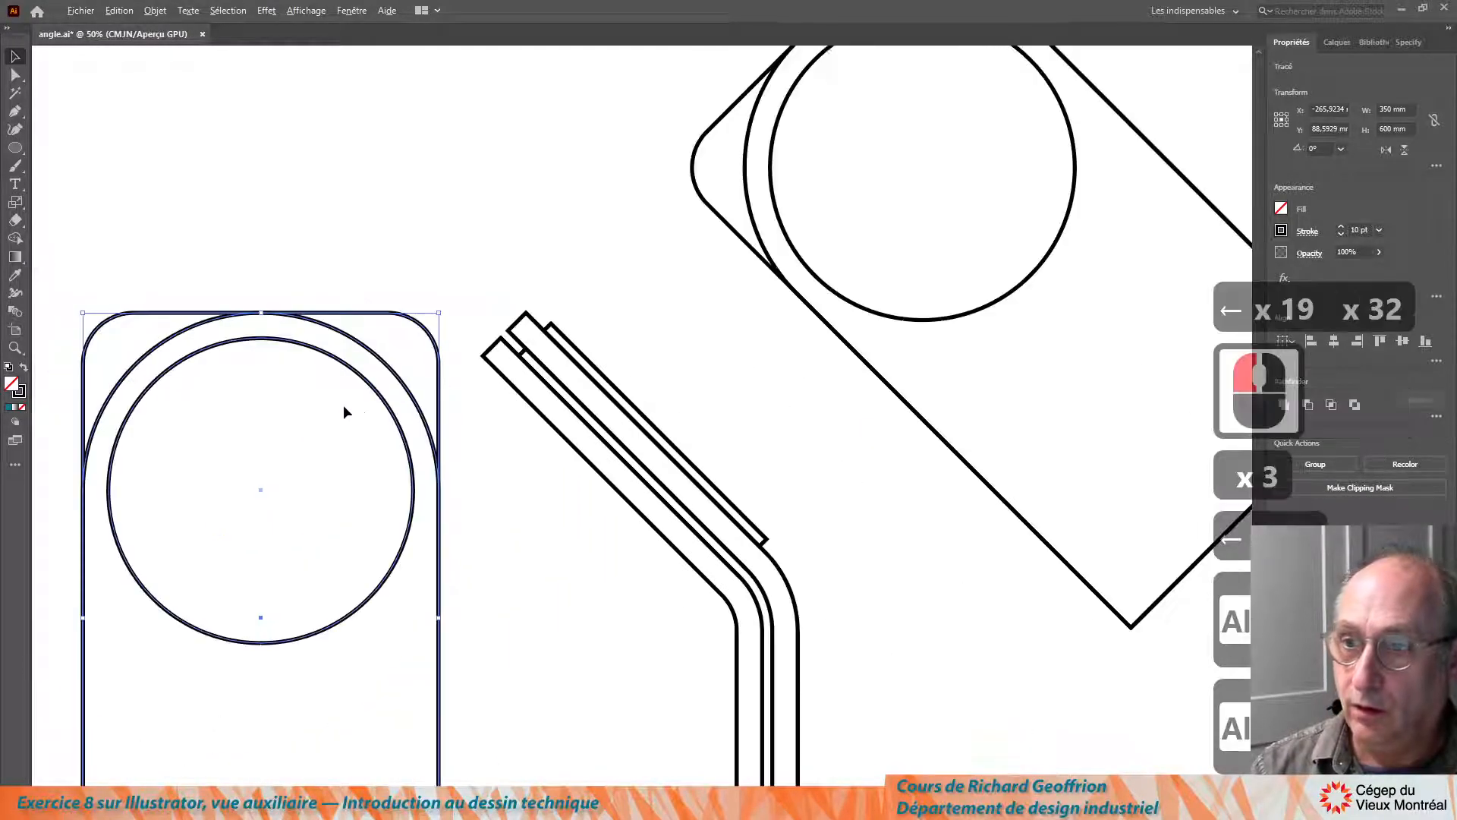
scroll(395, 435, up, 1)
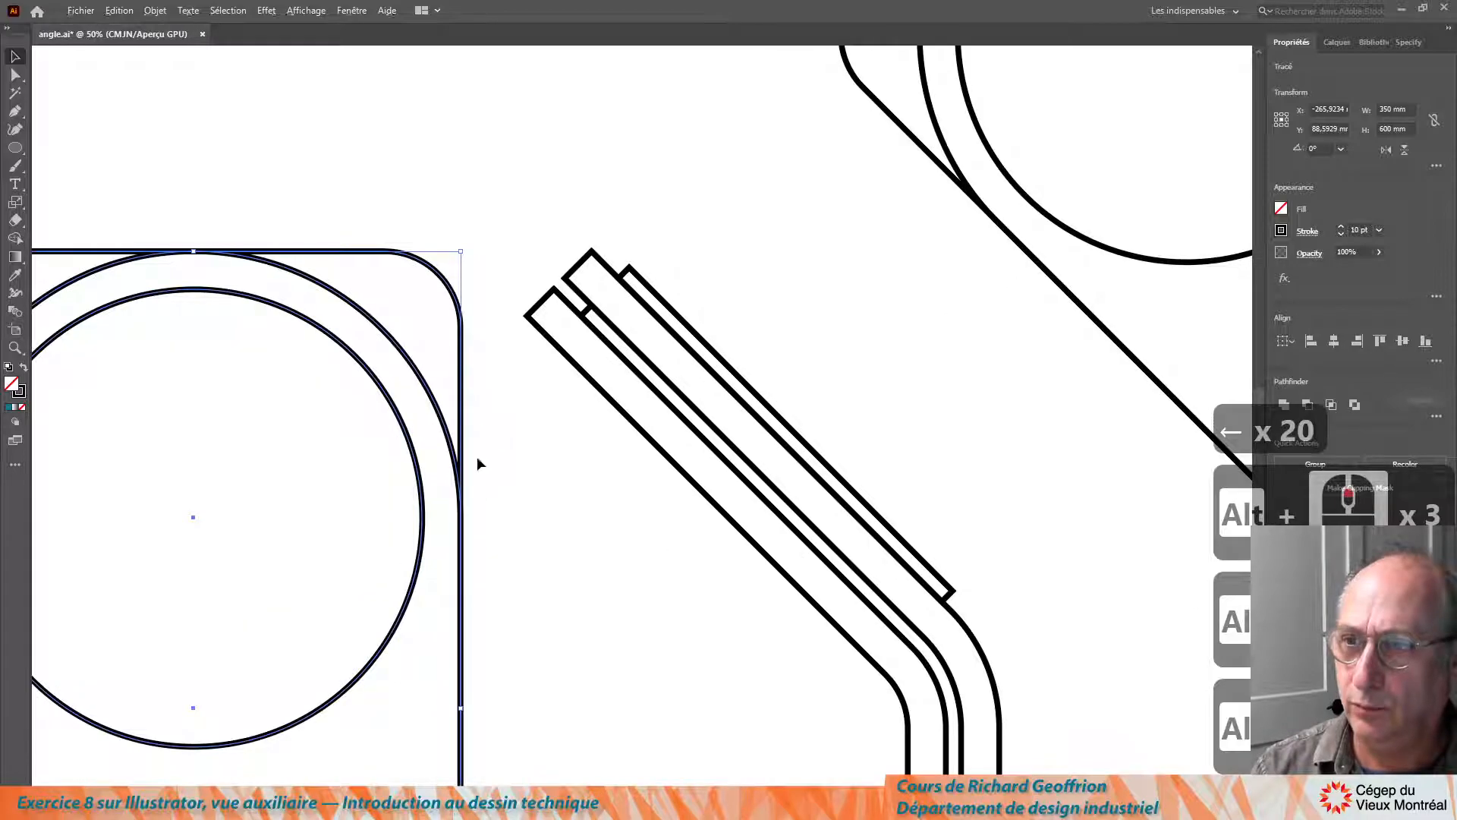
drag(524, 514, 618, 471)
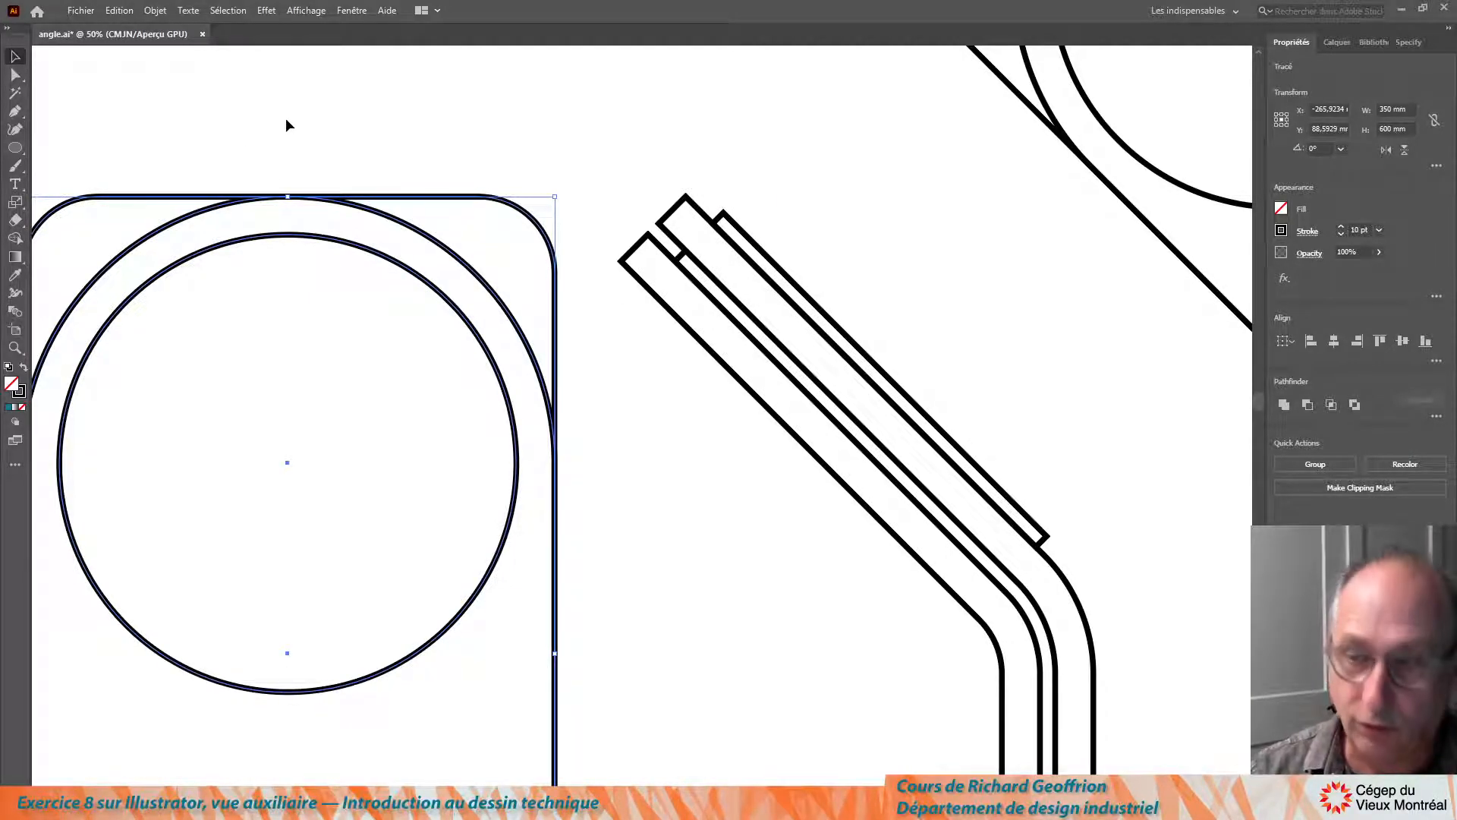
drag(211, 110, 362, 314)
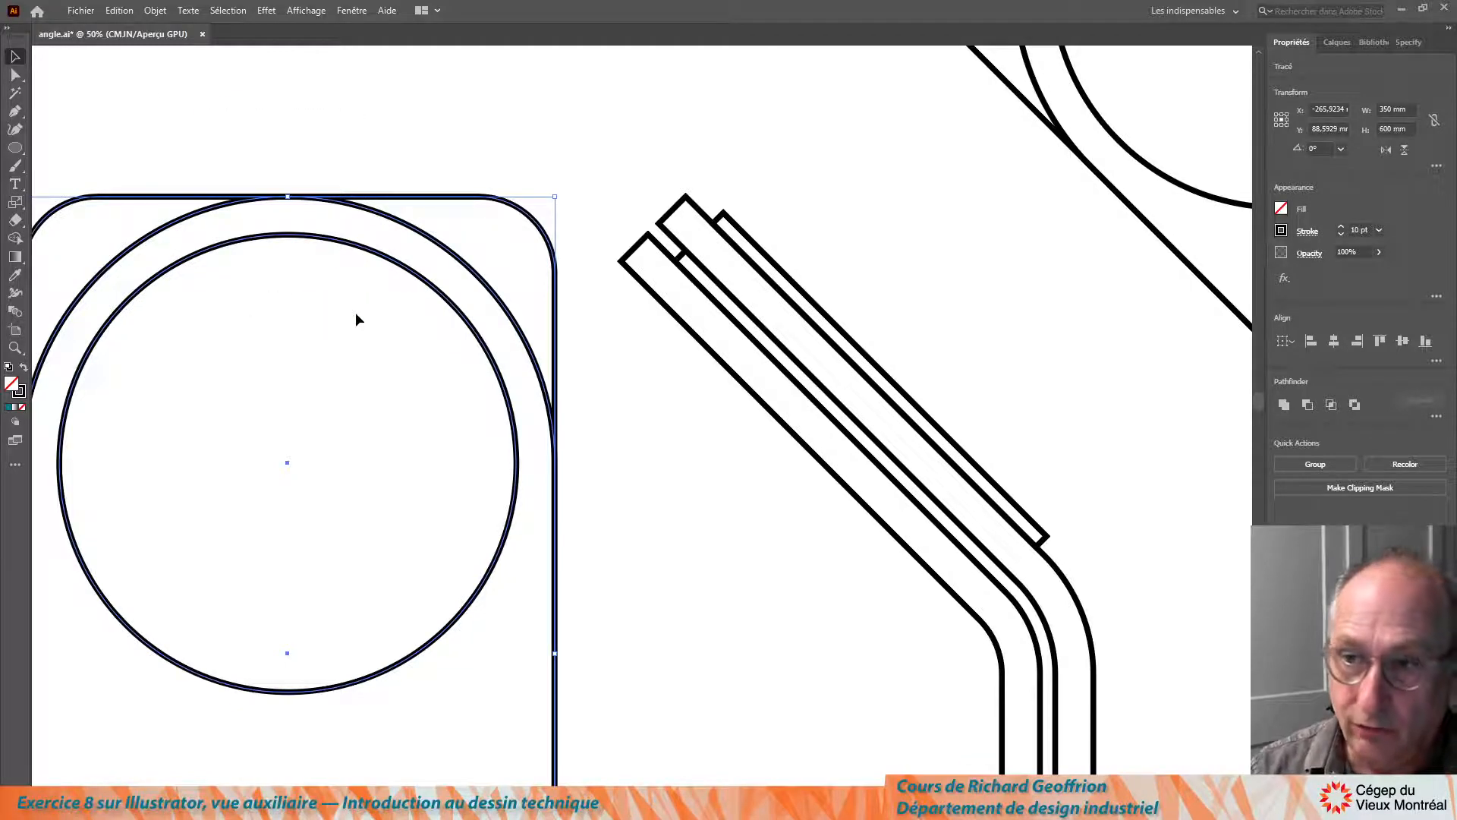
key(a)
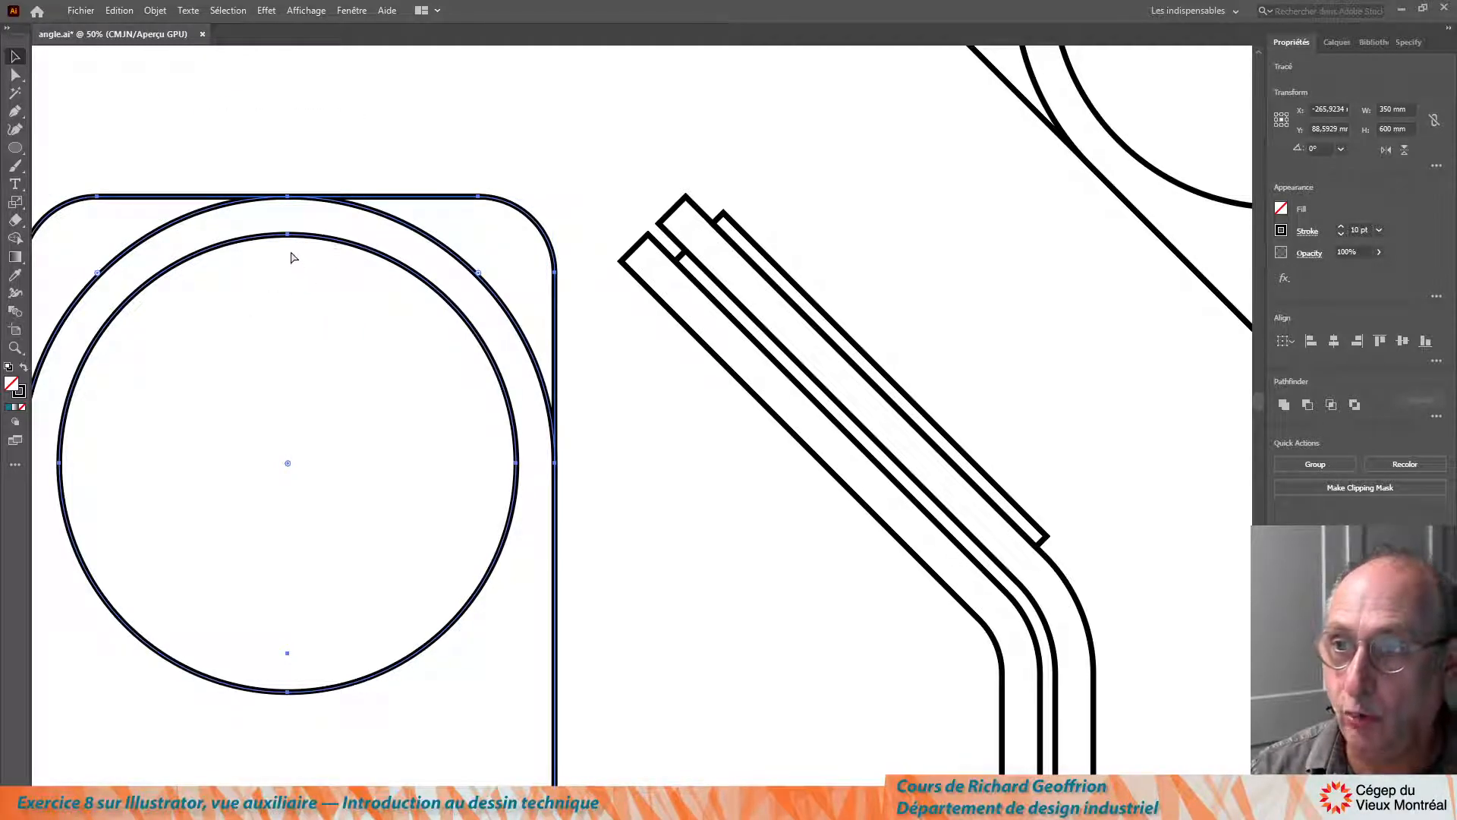
key(v)
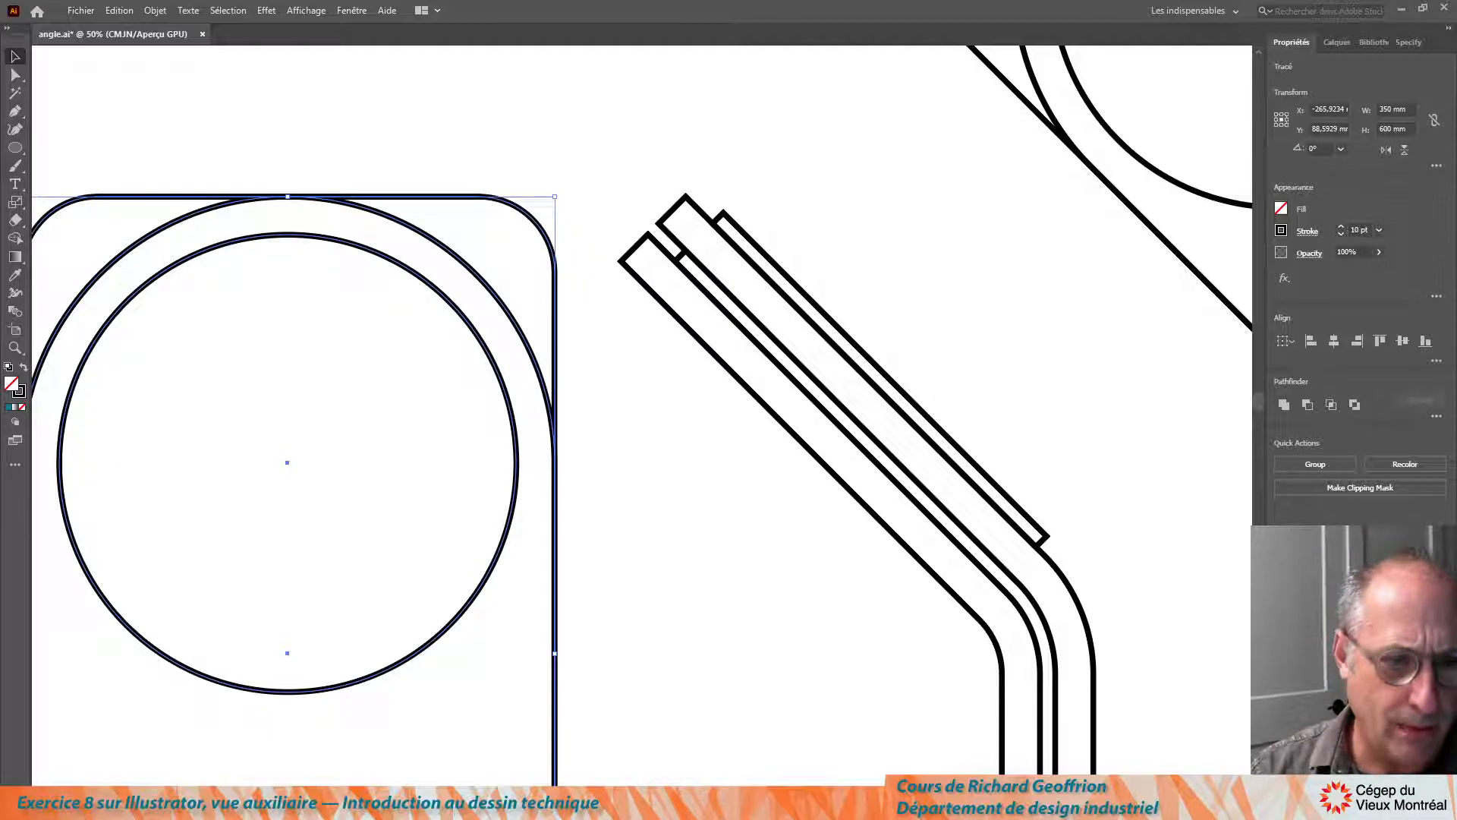
mouse_move(264, 162)
mouse_down()
mouse_move(354, 324)
mouse_move(317, 230)
mouse_move(386, 341)
mouse_up()
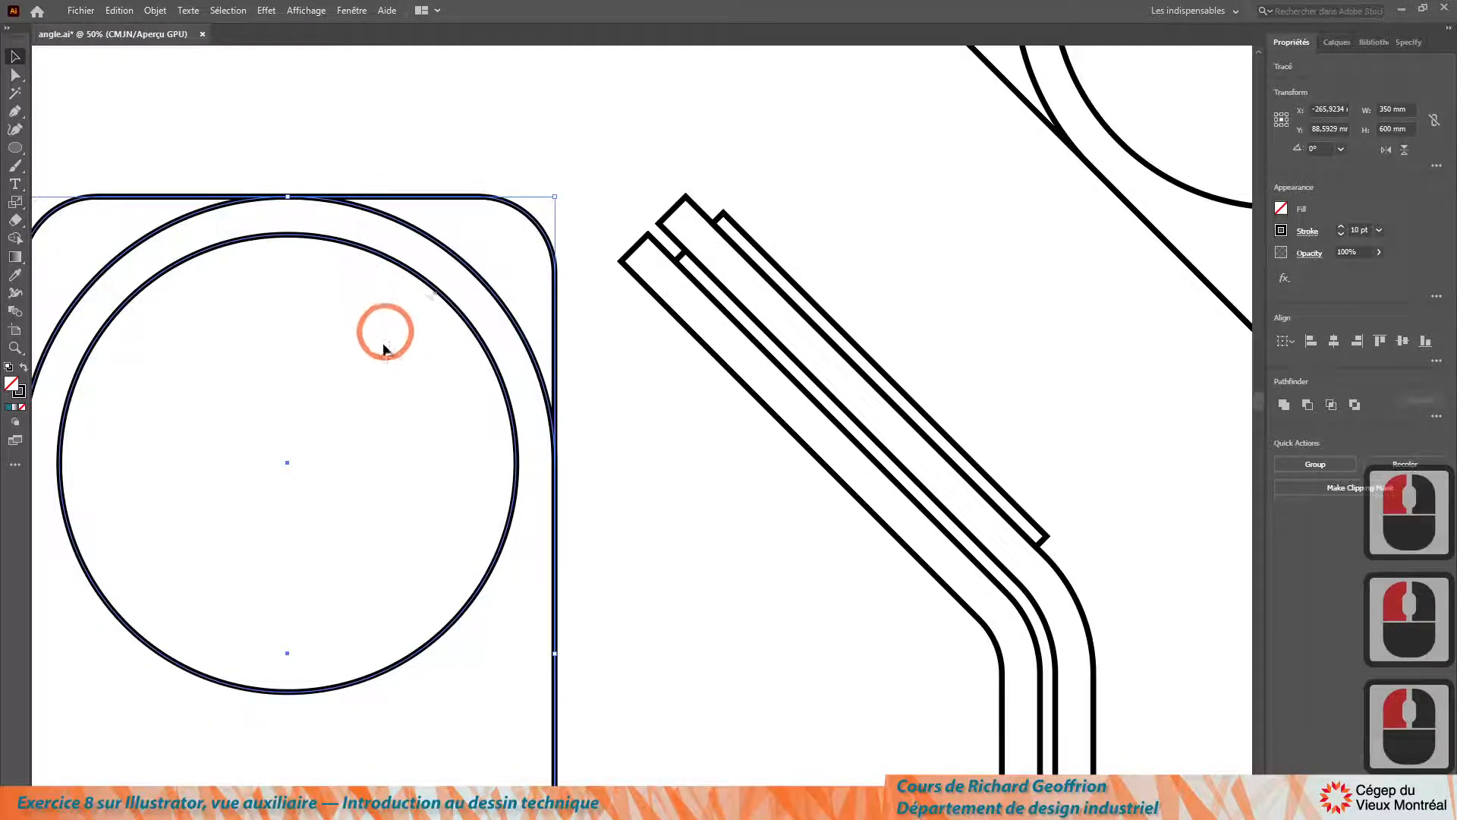
key(ctrl)
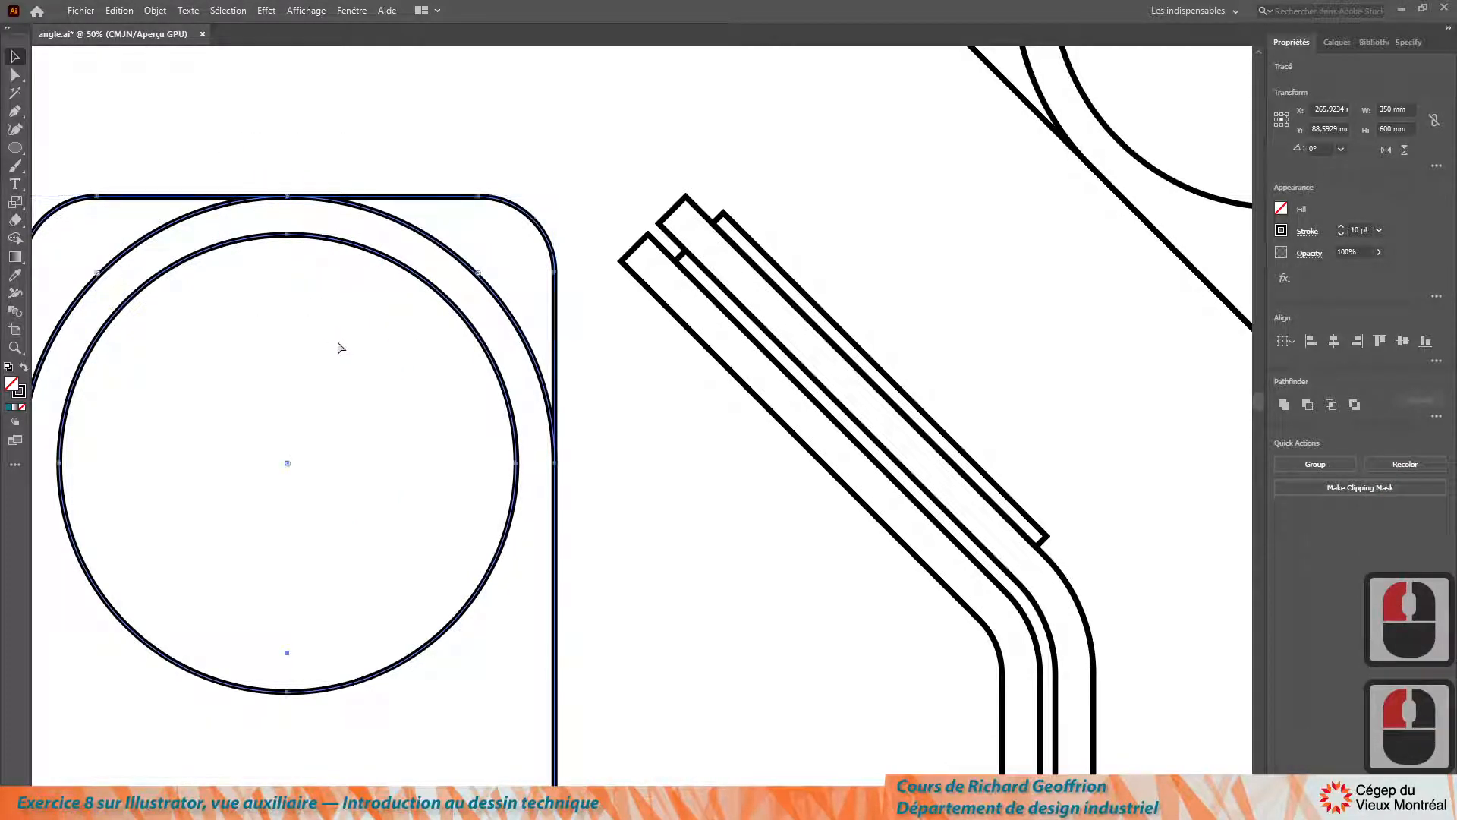
drag(291, 241, 726, 218)
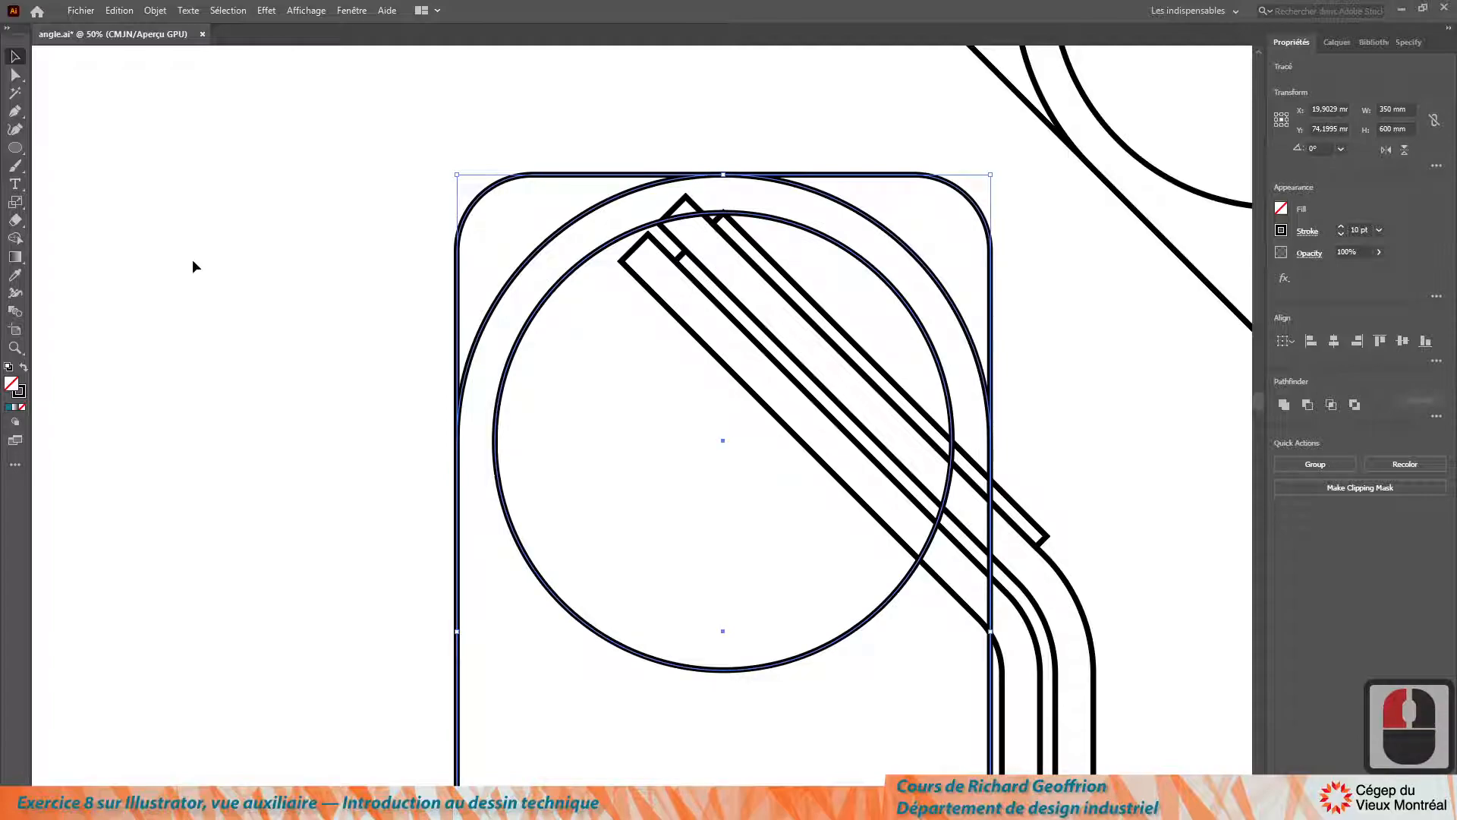
- Scale the plate vertically to 70.71% from the circle's top anchor, matching the circle's bottom to the lower corner of the thin strip
key(s)
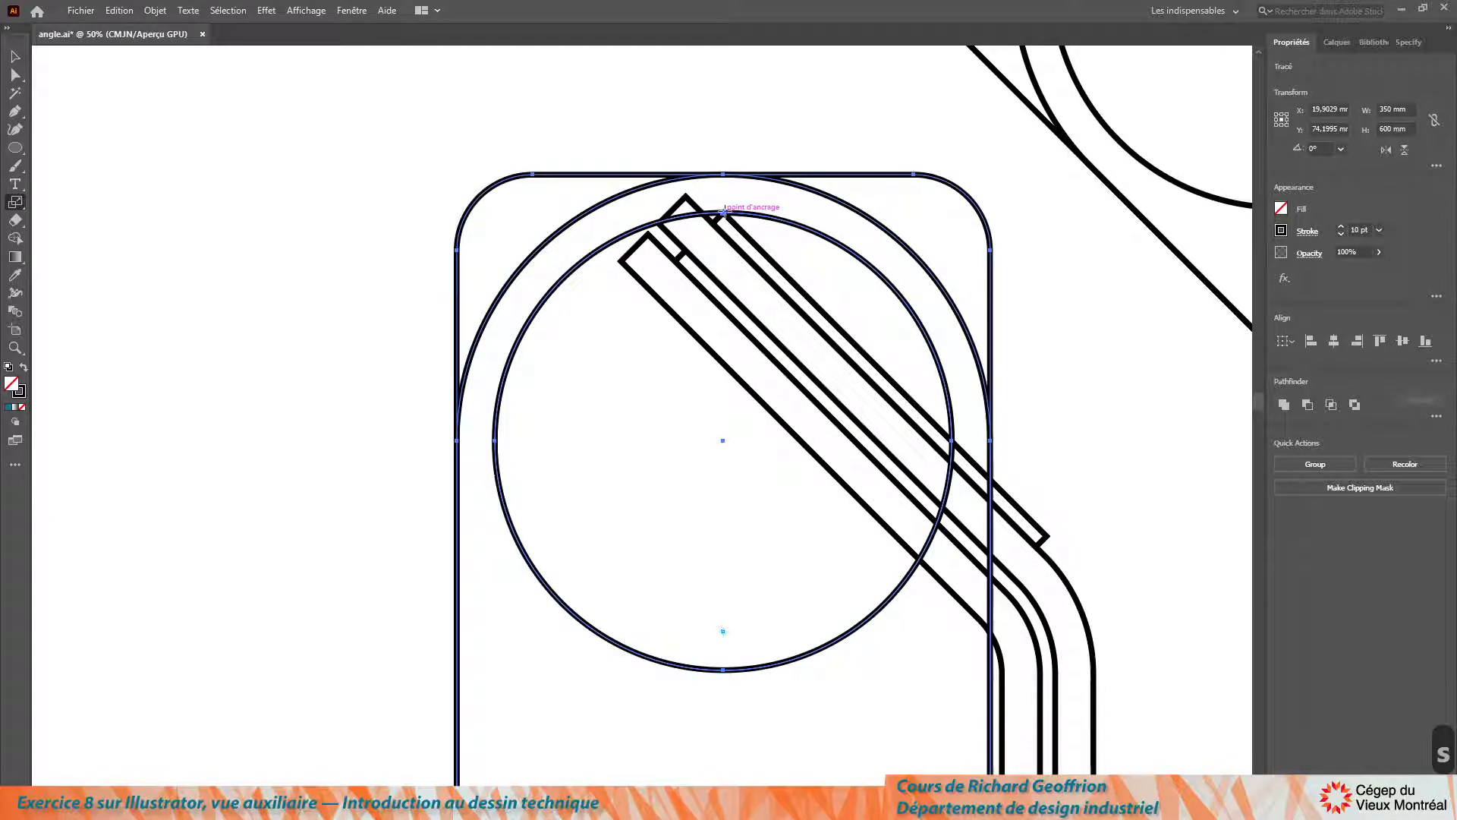
click(725, 213)
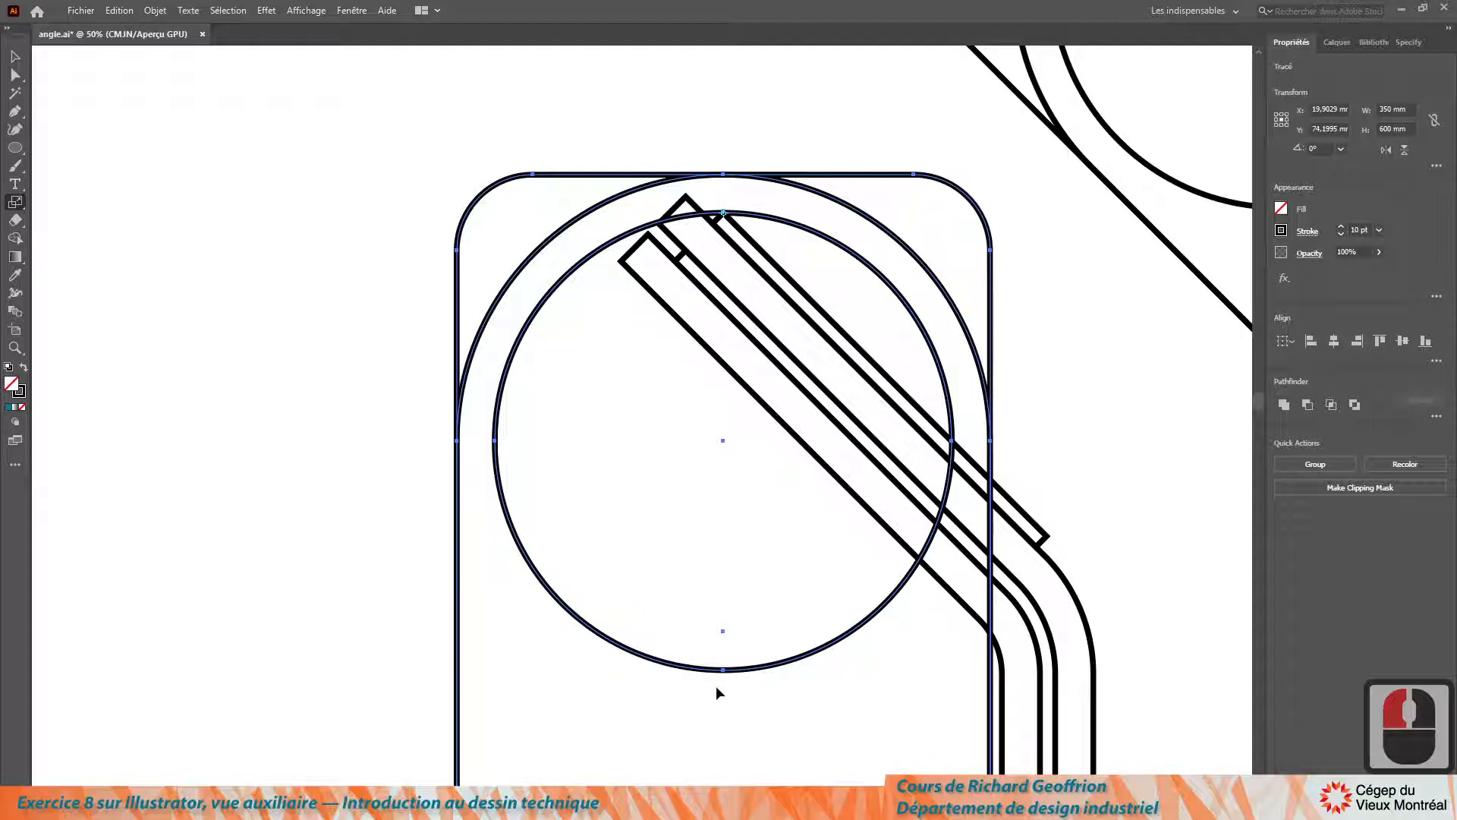
drag(723, 670, 1049, 541)
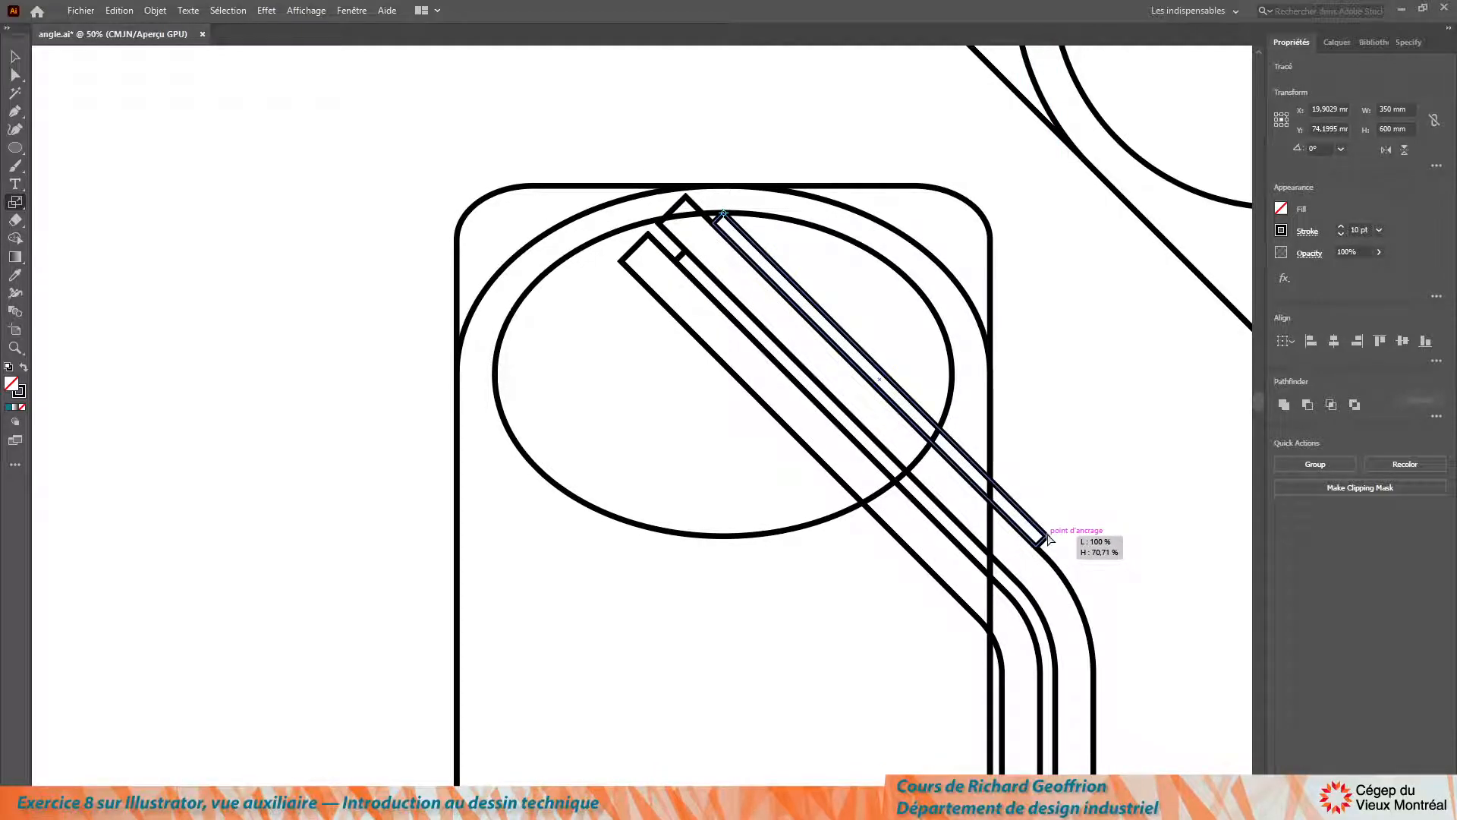
drag(1048, 539, 1048, 539)
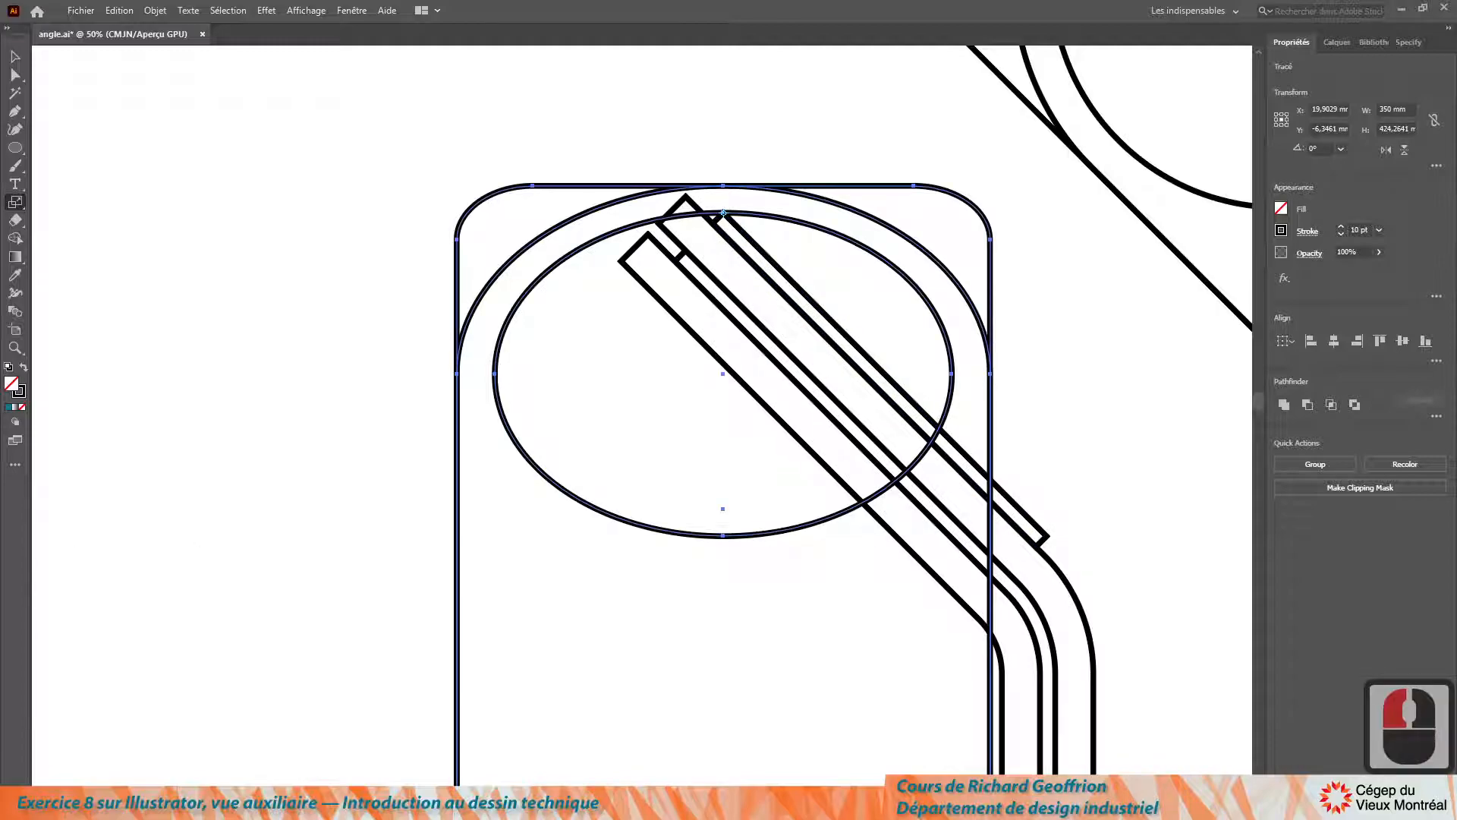
click(15, 57)
click(220, 340)
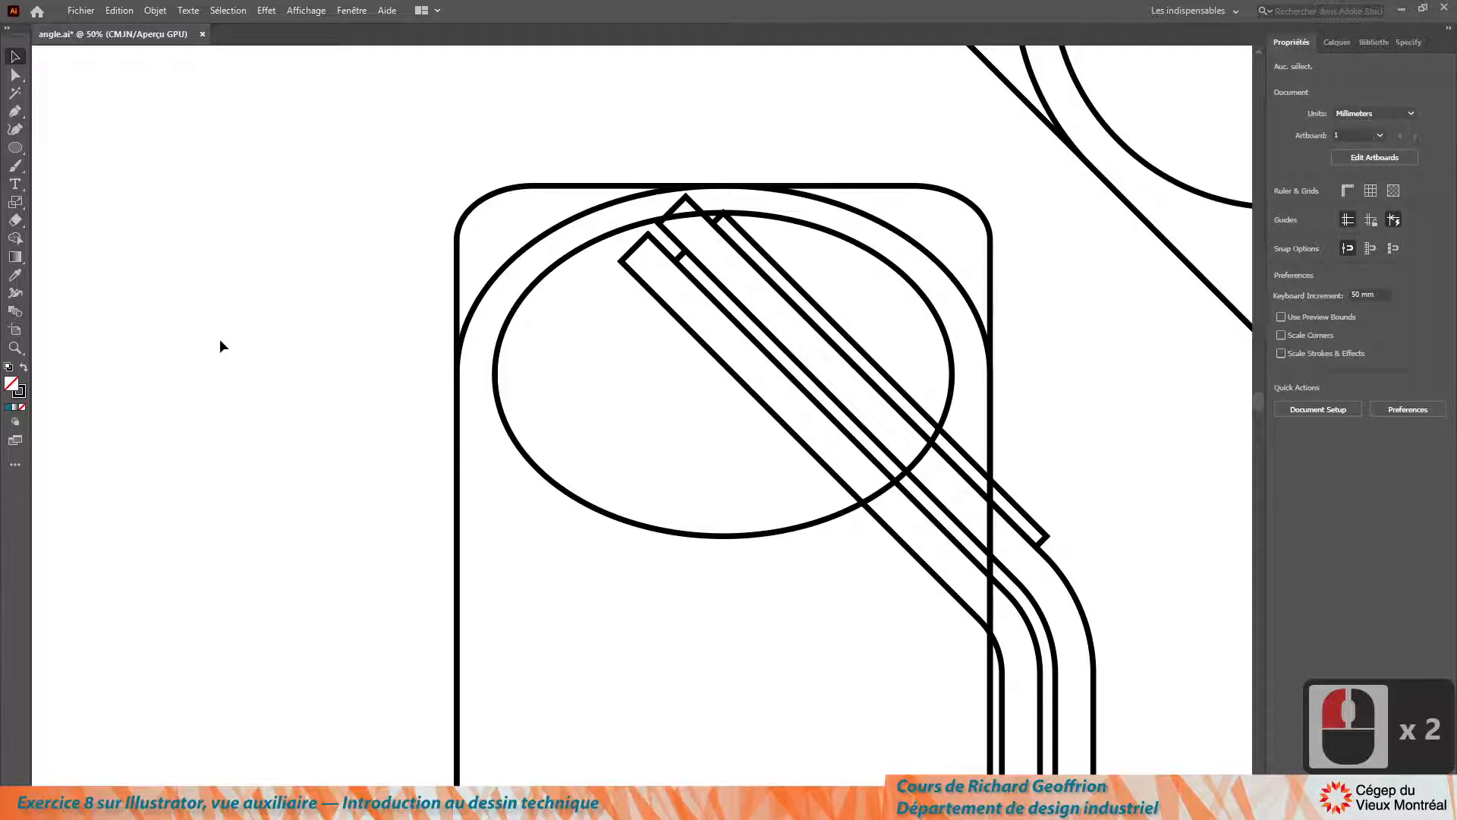
- Duplicate the foreshortened circle beside the bent side view and move the copy 1150 mm to the right in 50 mm increments
scroll(248, 303, right, 20)
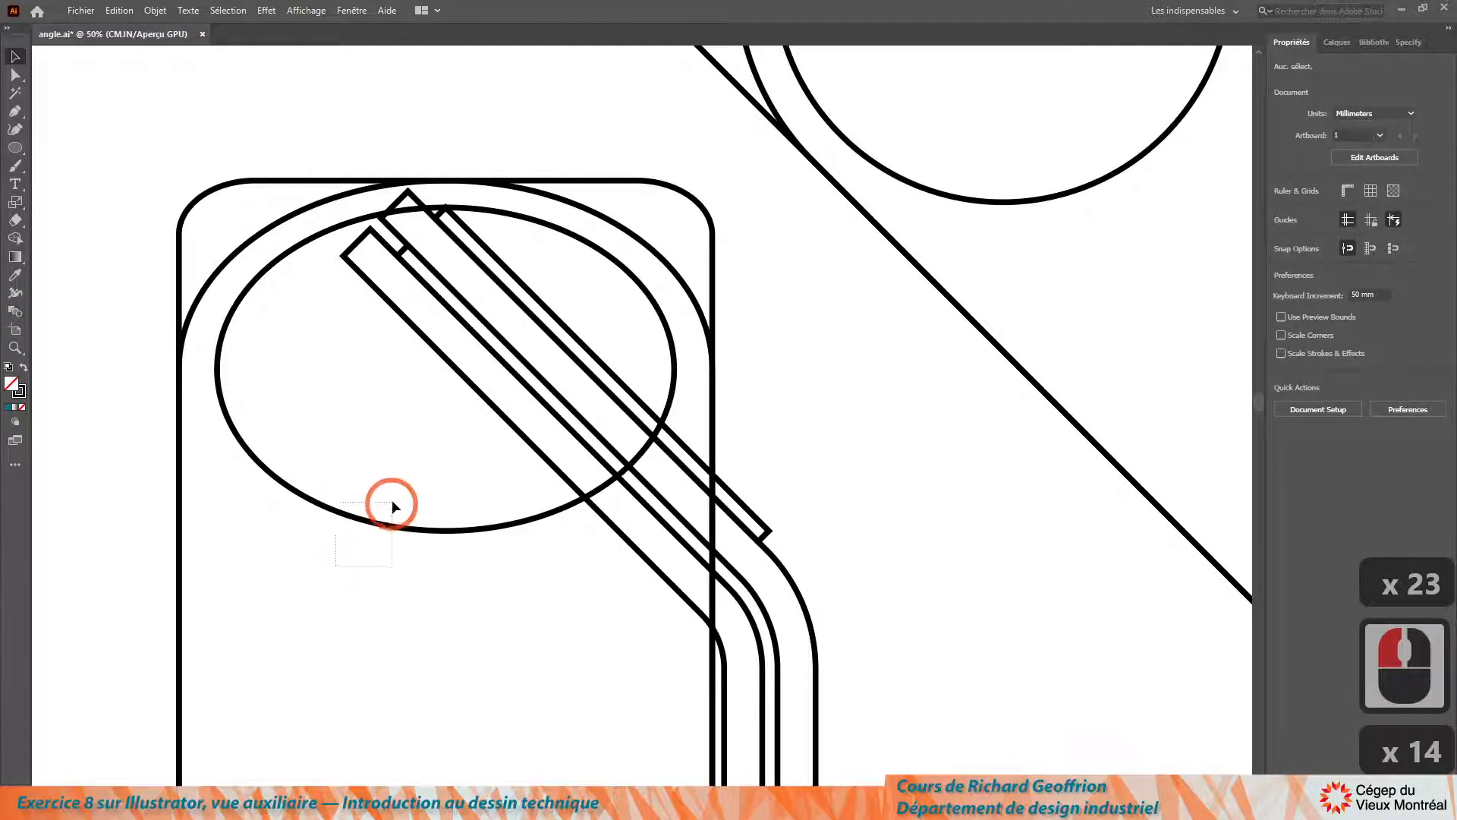
drag(393, 501, 392, 502)
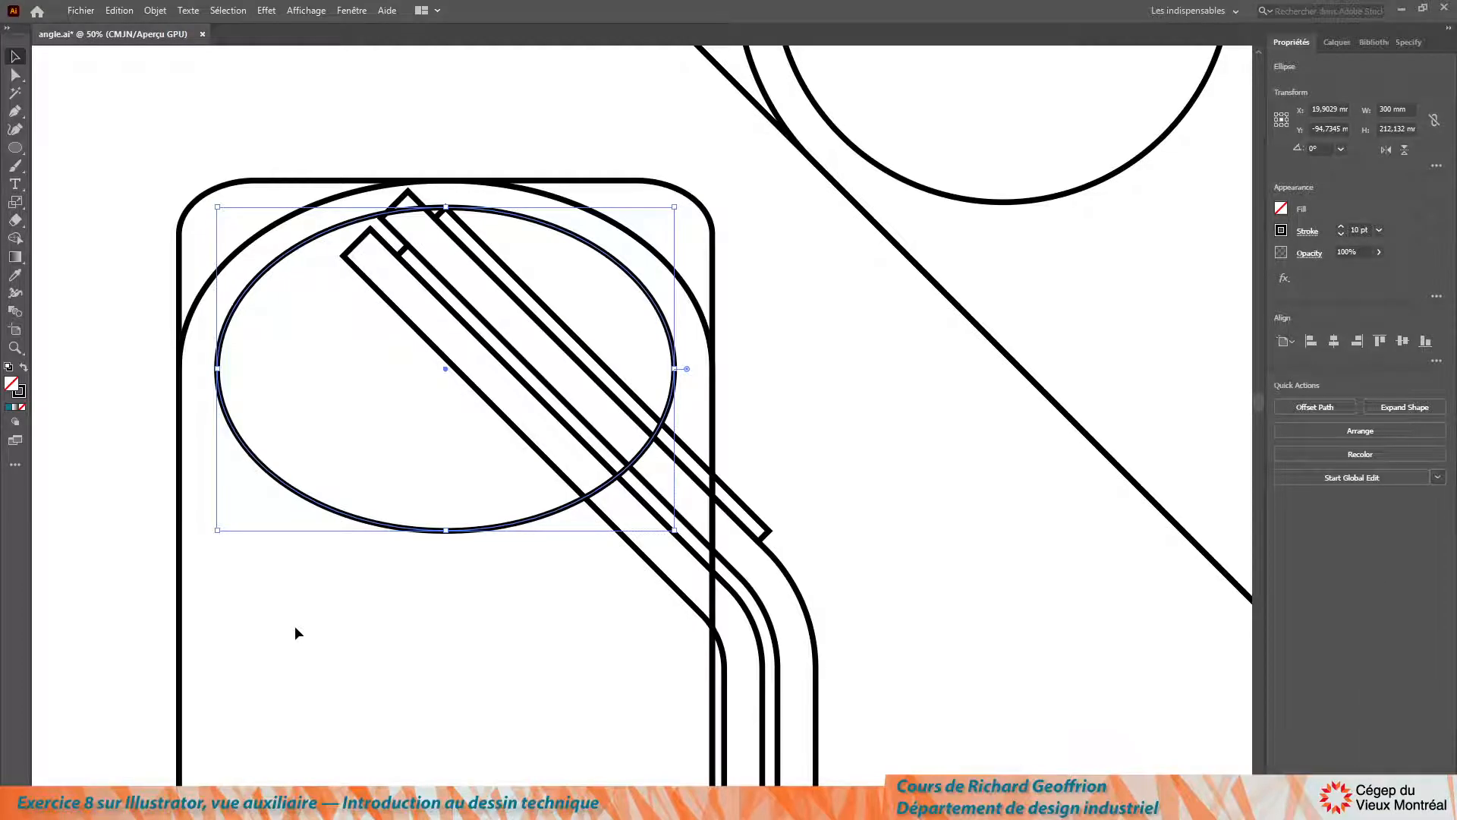
key(alt+Right)
key(alt+Right)
key(Right)
key(Right)
key(Left)
key(Left)
key(Left)
key(Left)
key(Left)
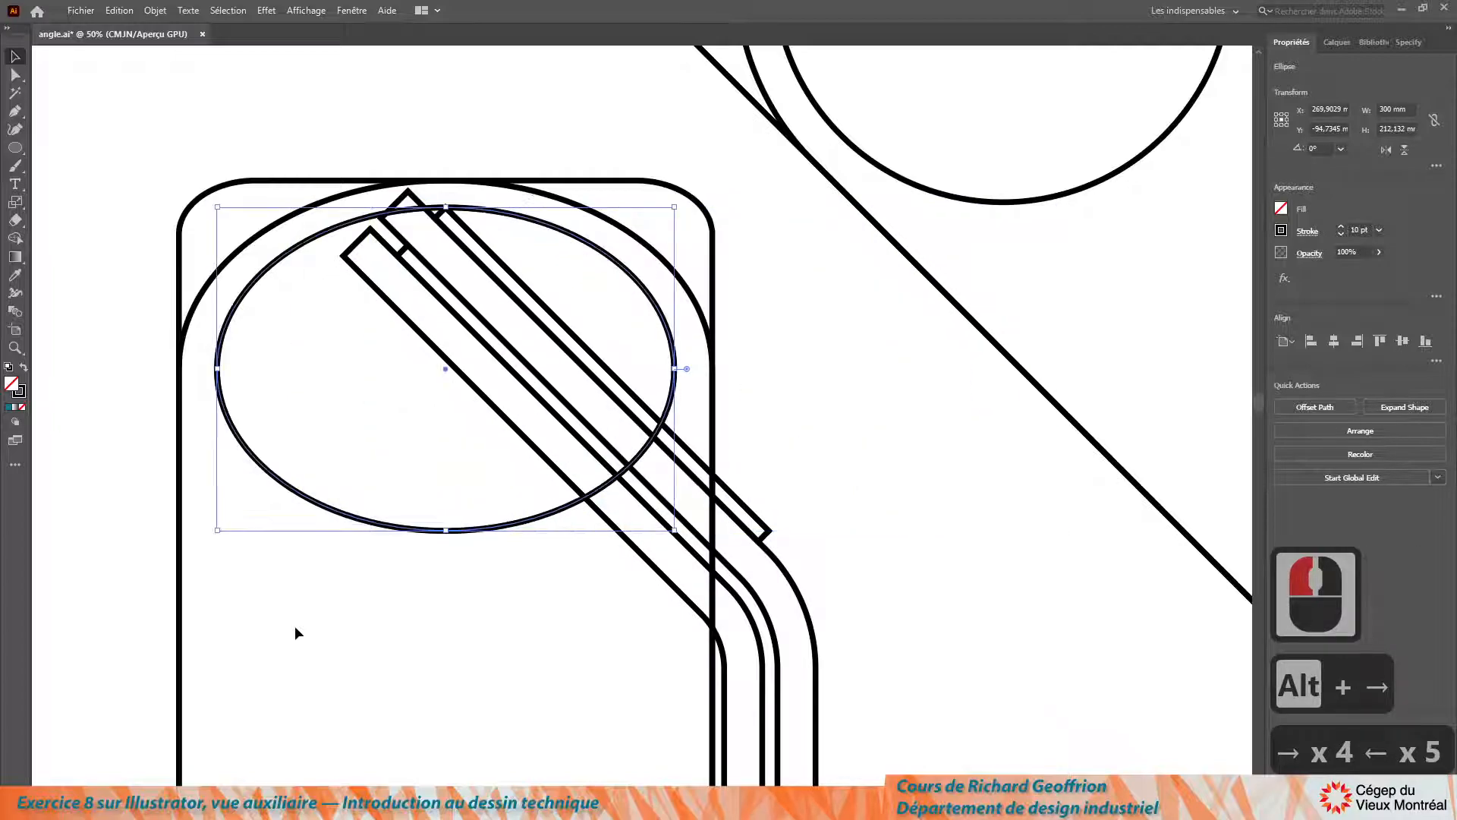
key(Right)
key(Right)
key(Right)
key(Right)
key(Right)
key(Right)
key(Right)
key(Right)
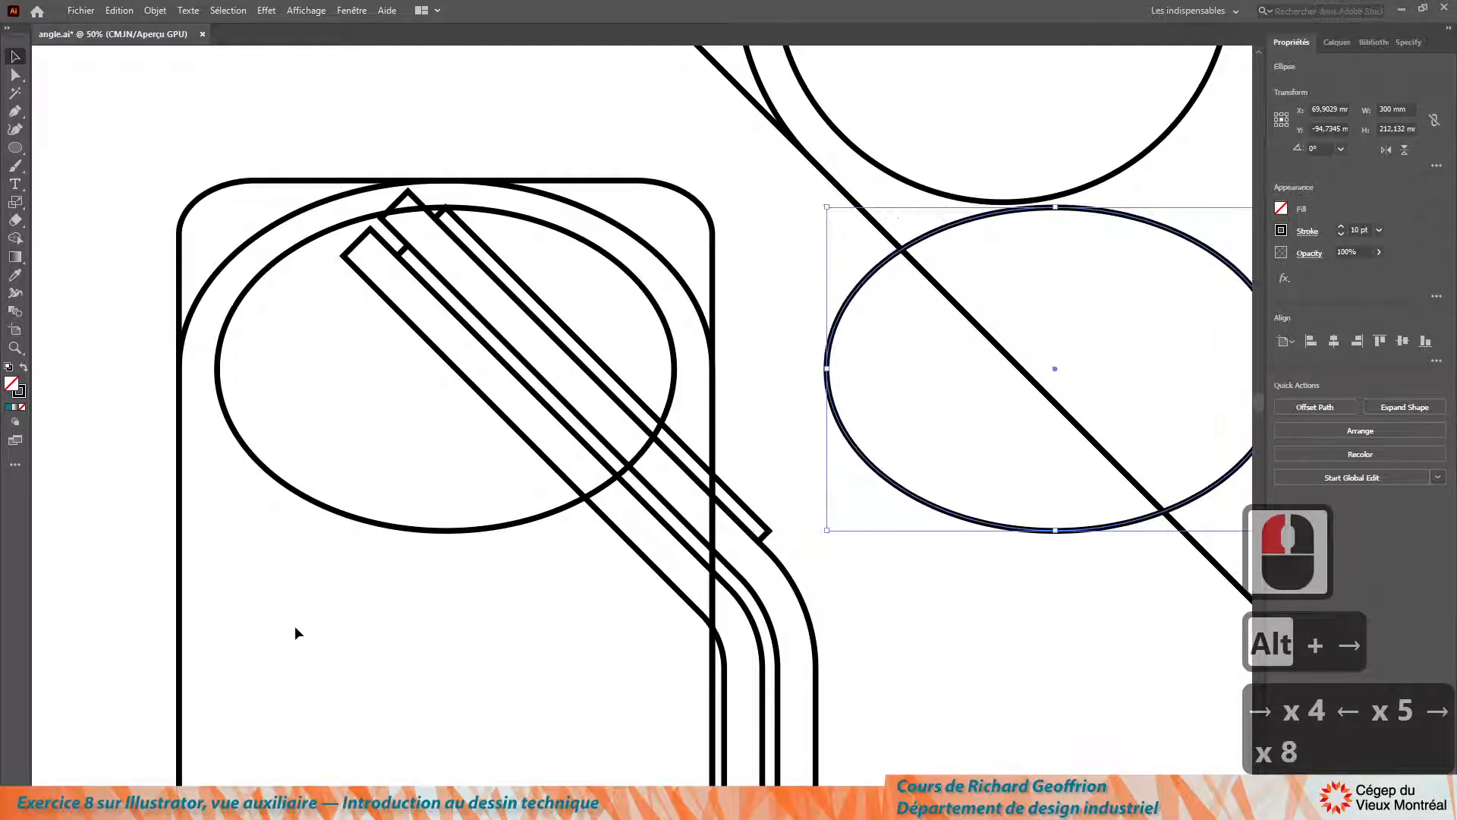
key(Right)
key(Right)
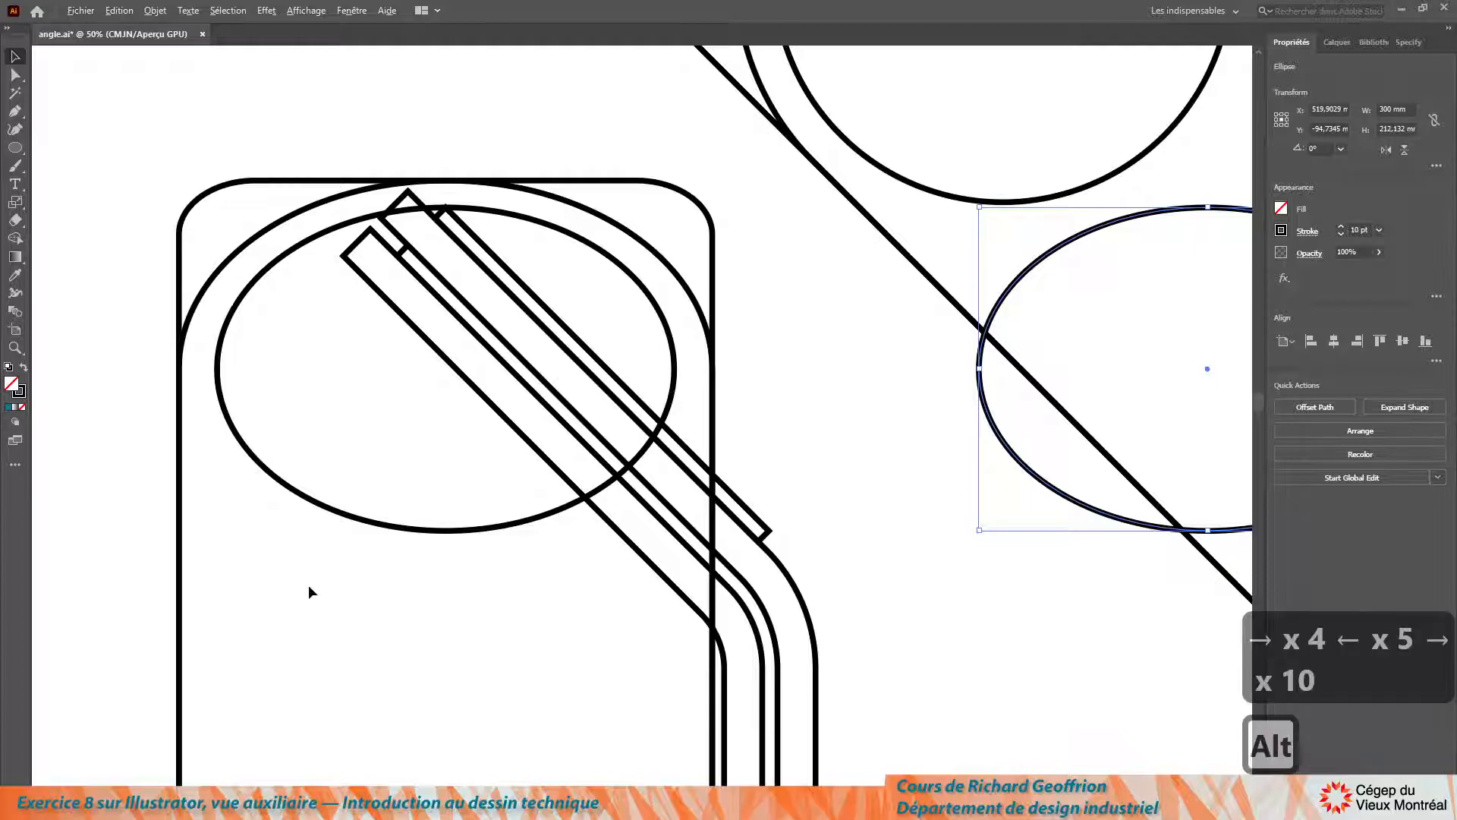
scroll(302, 589, down, 4)
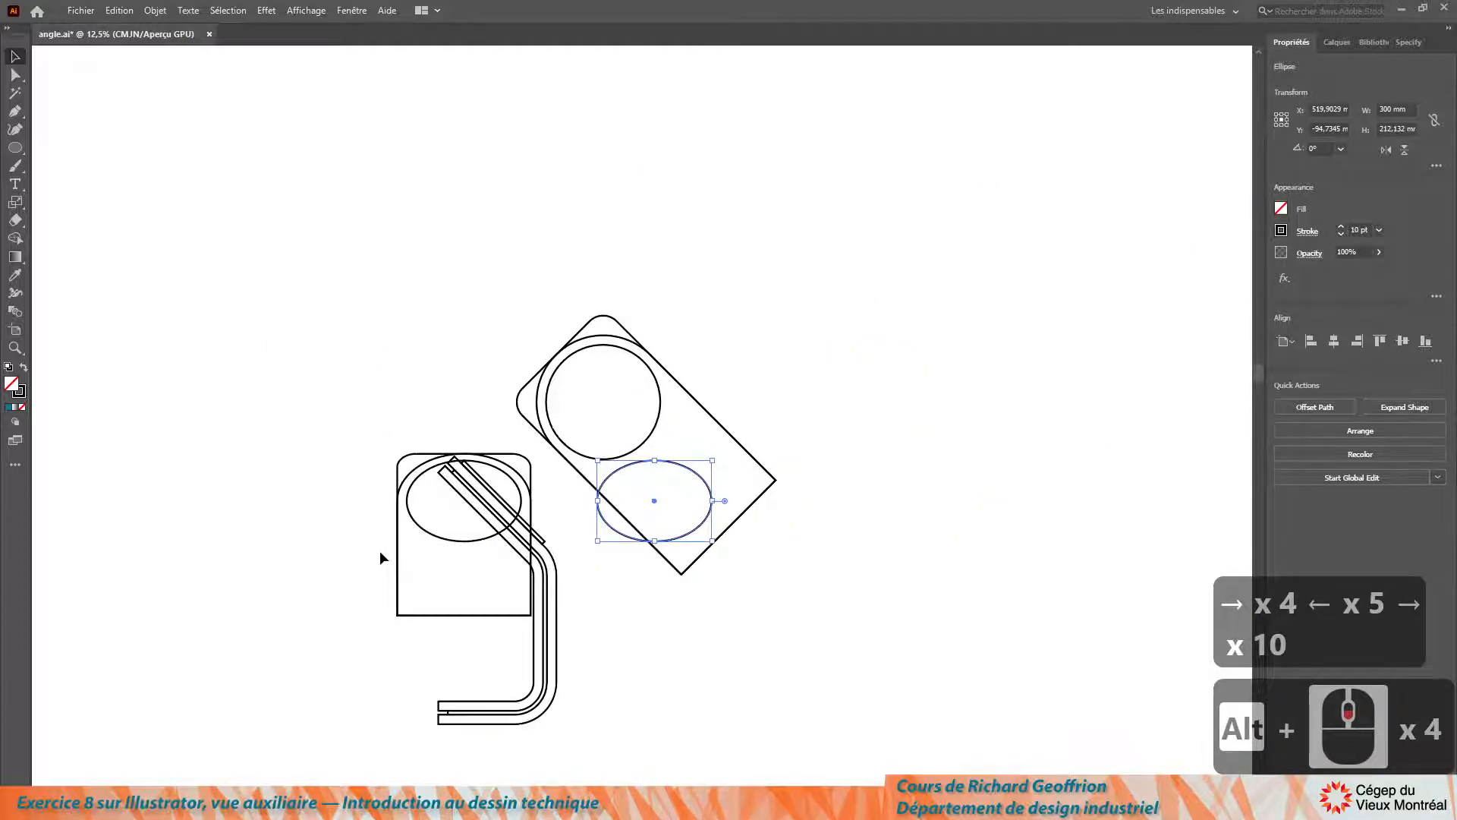
key(Right)
key(Right)
key(Right)
key(Right)
key(Right)
key(Right)
key(Right)
key(Right)
key(Right)
key(Right)
key(Right)
key(Right)
key(Right)
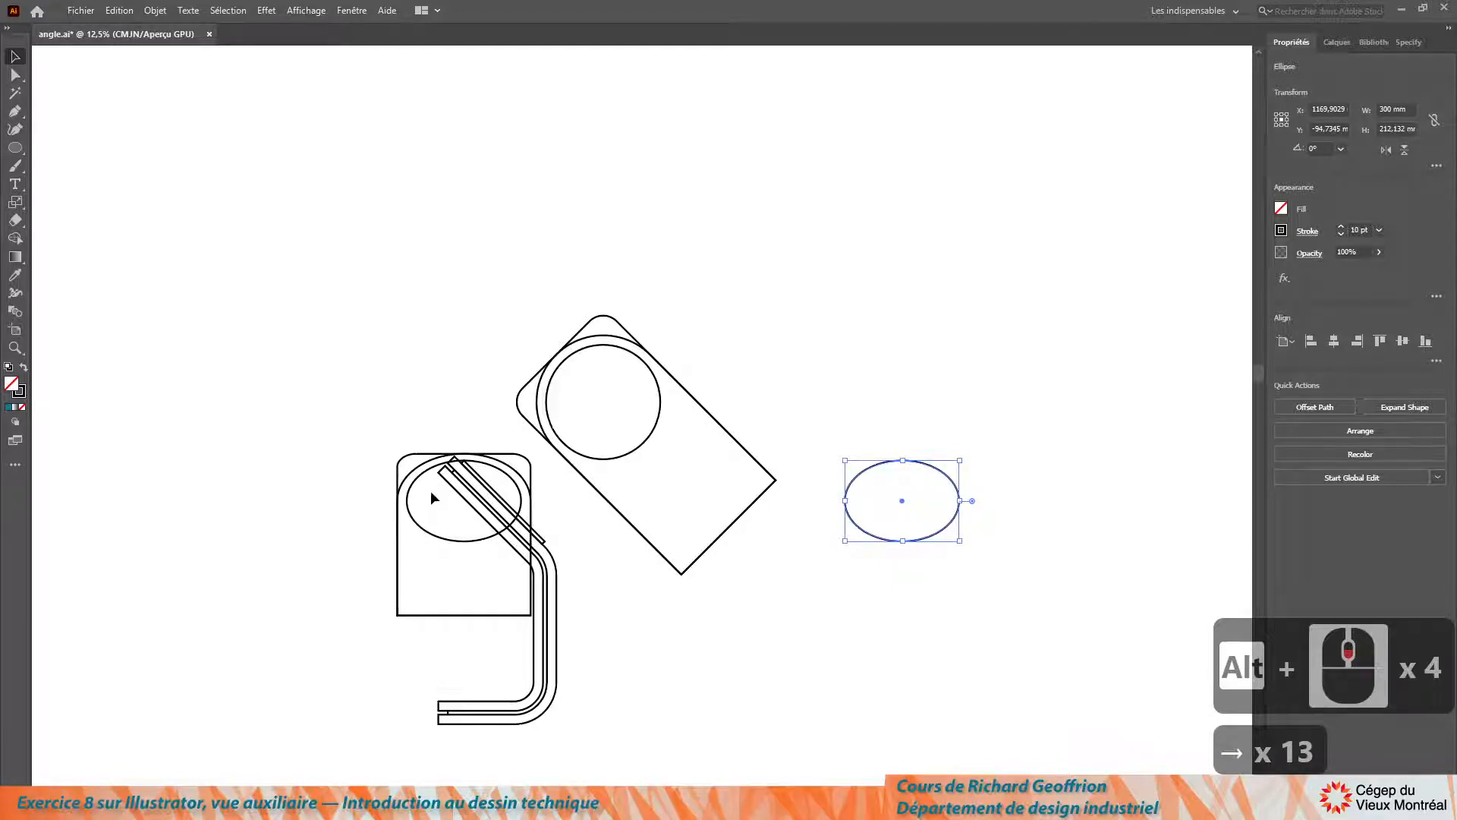
- Duplicate the arch-topped outline of the foreshortened plate and move the copy 150 mm upward in 50 mm increments
scroll(421, 495, up, 6)
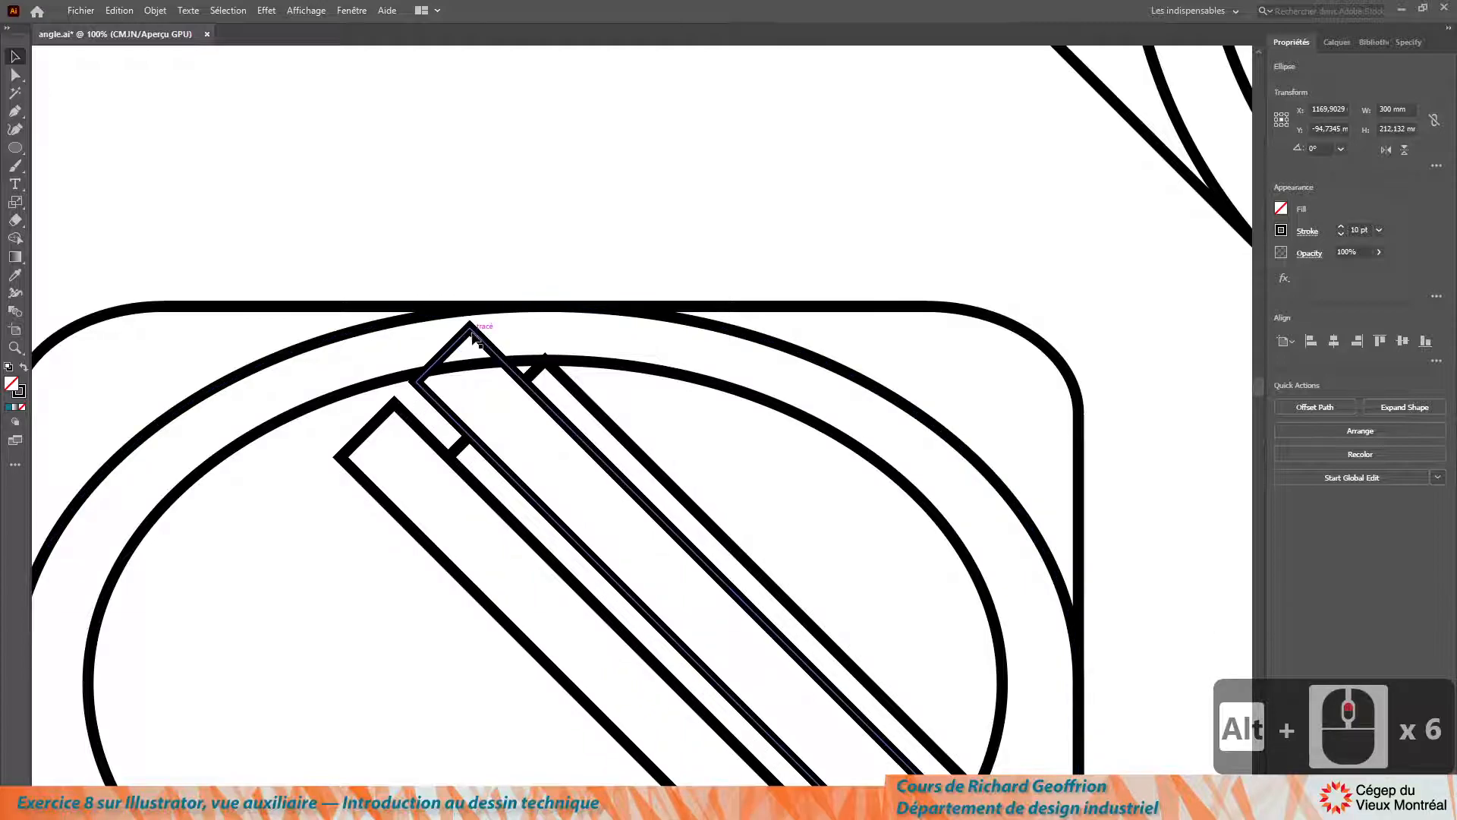
click(721, 330)
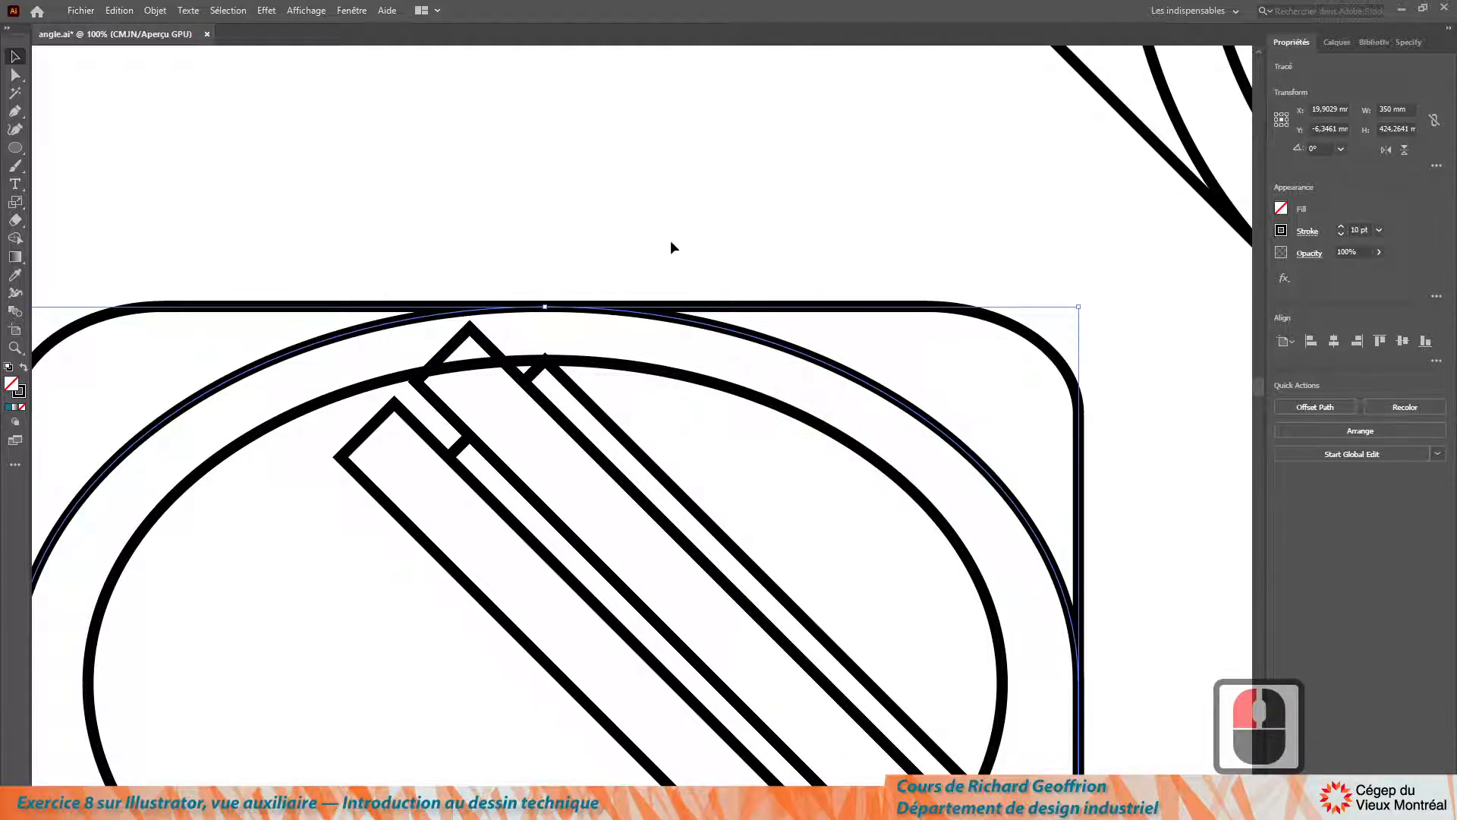
scroll(671, 247, up, 4)
key(alt+Up)
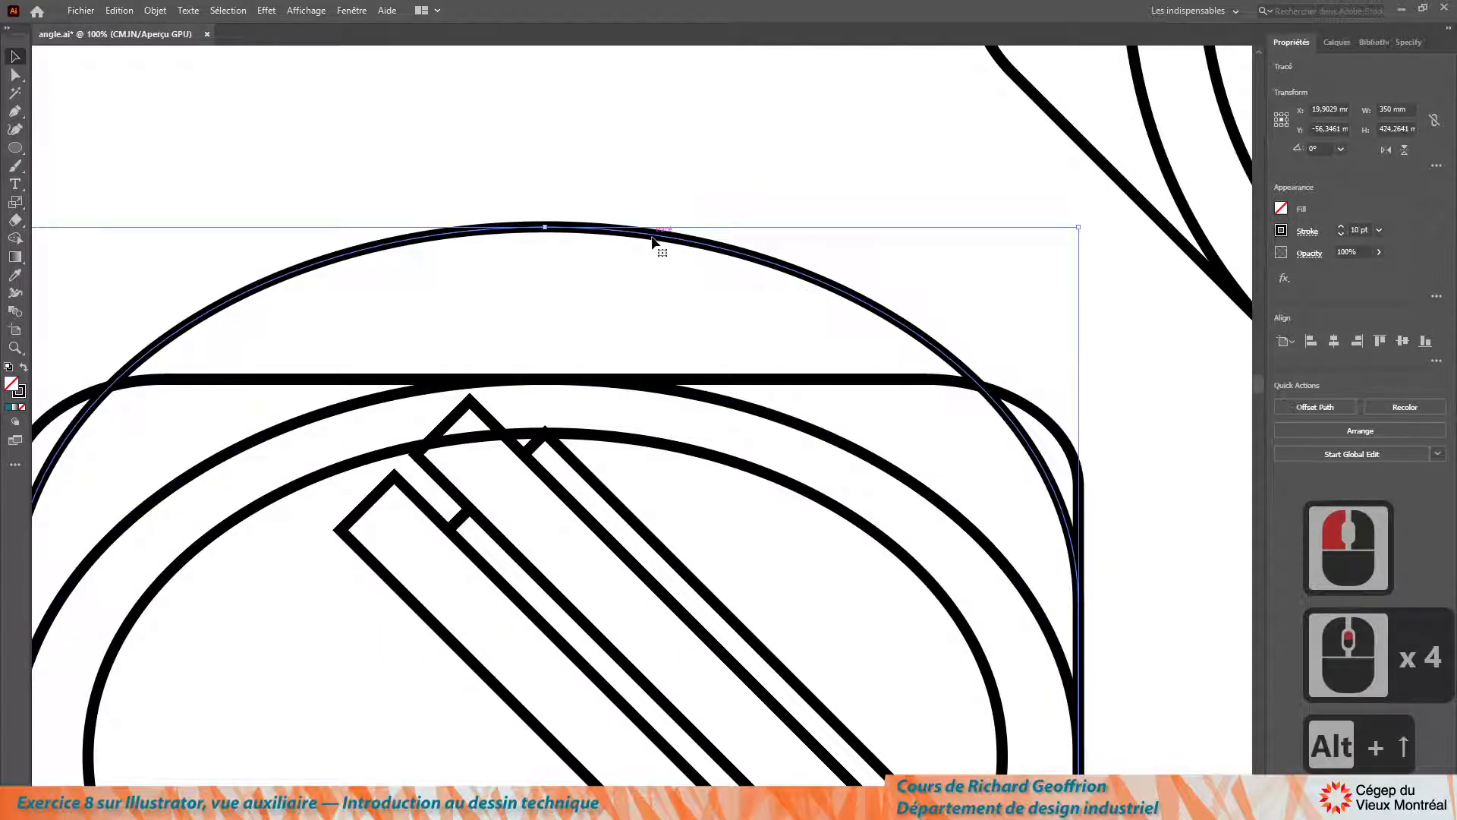
scroll(650, 240, up, 13)
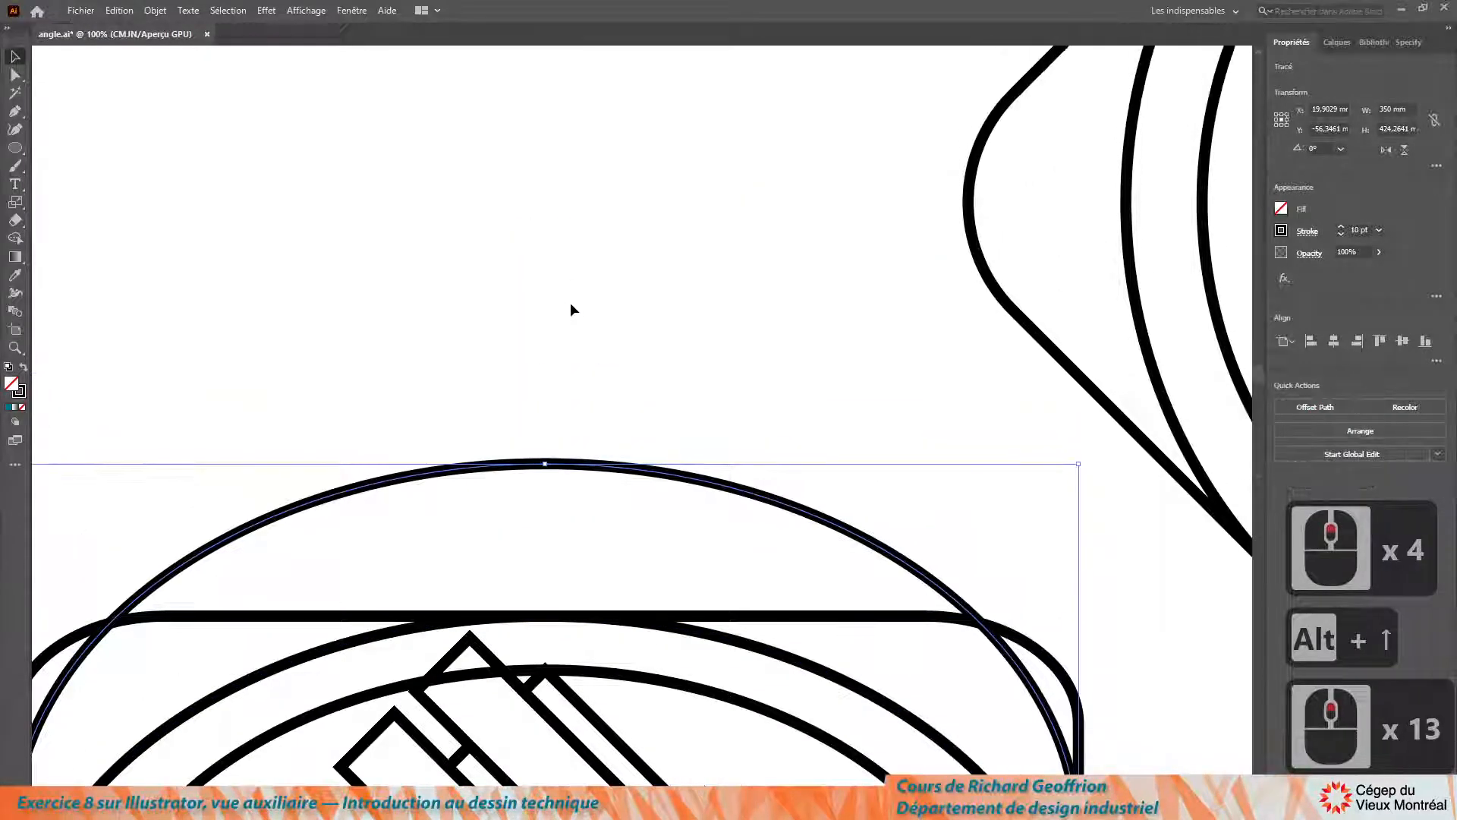
key(Up)
key(Up)
key(Up)
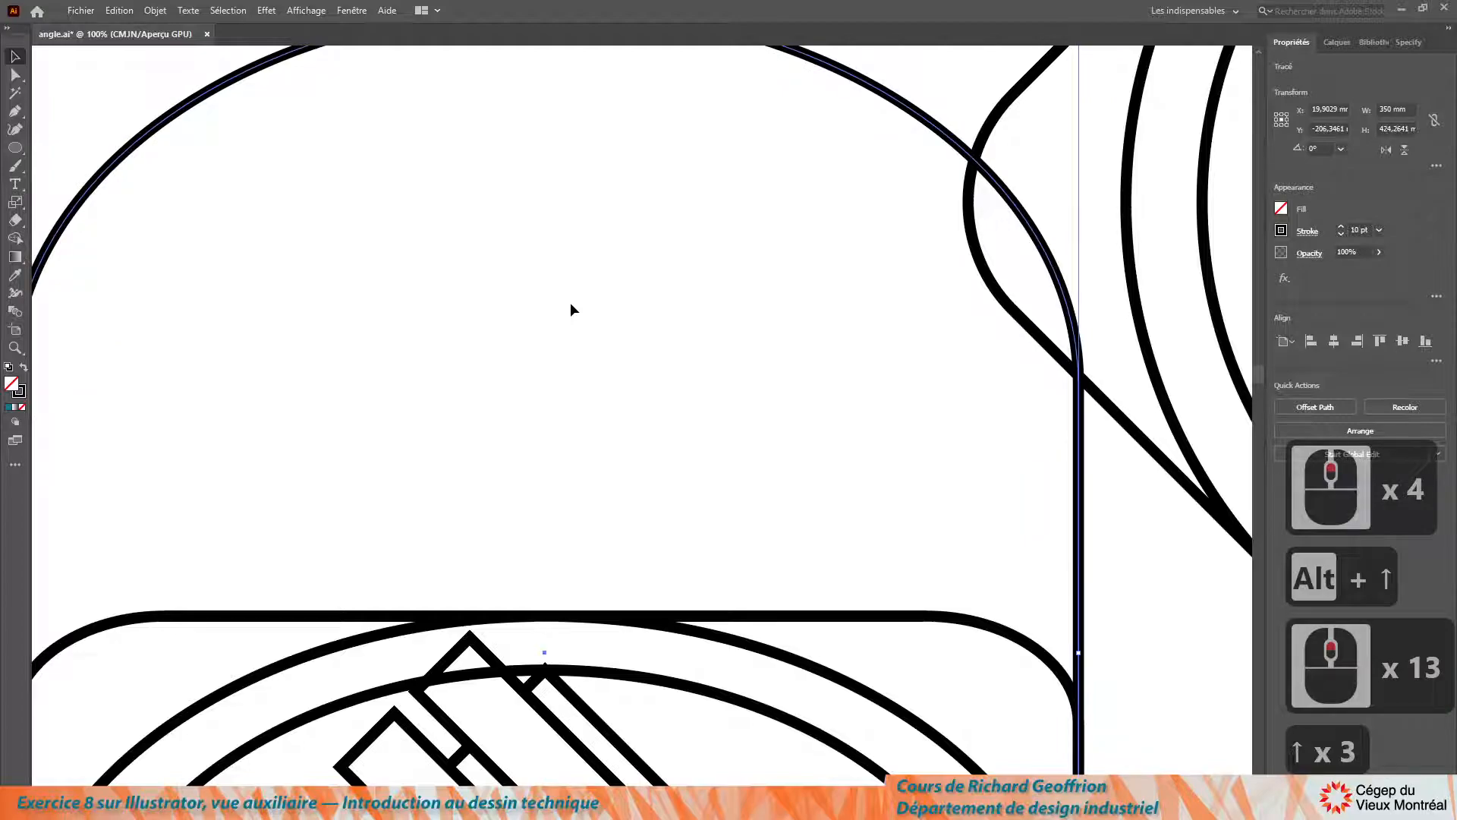
click(384, 144)
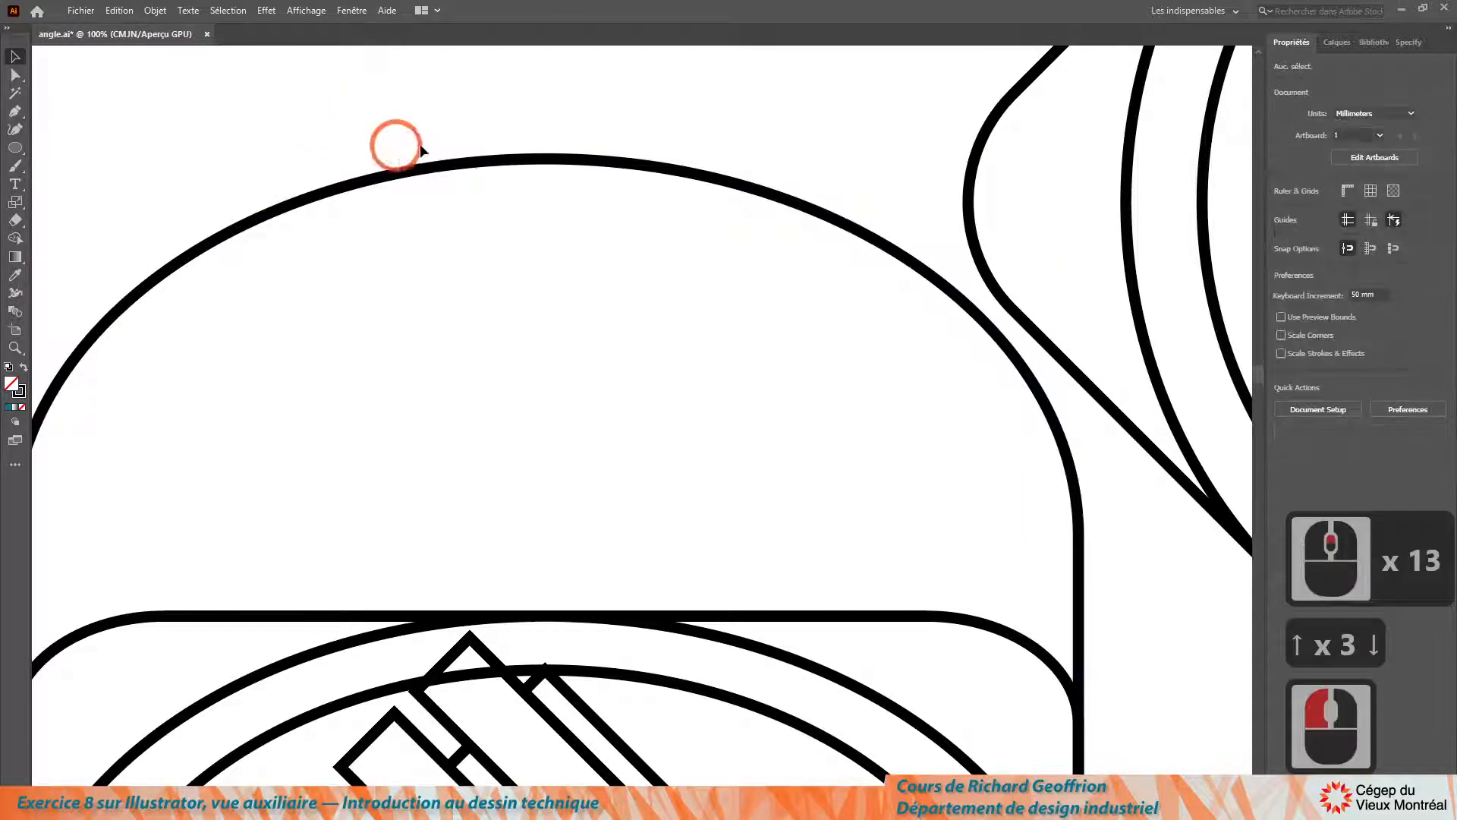
click(612, 228)
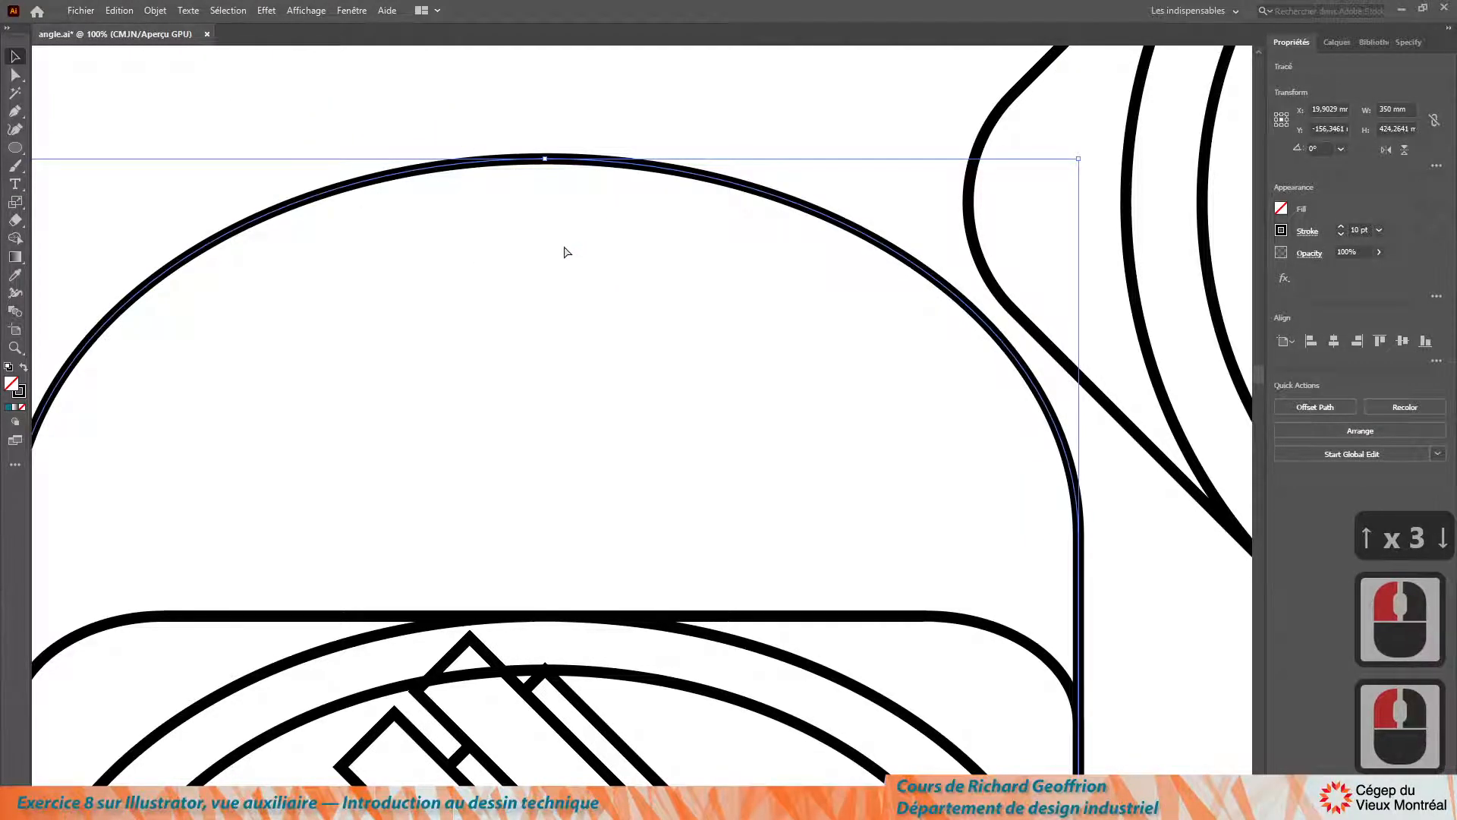
- Lower the copied arch-topped outline vertically until its top anchor is level with the top corner of the side view's middle strip
drag(546, 159, 470, 642)
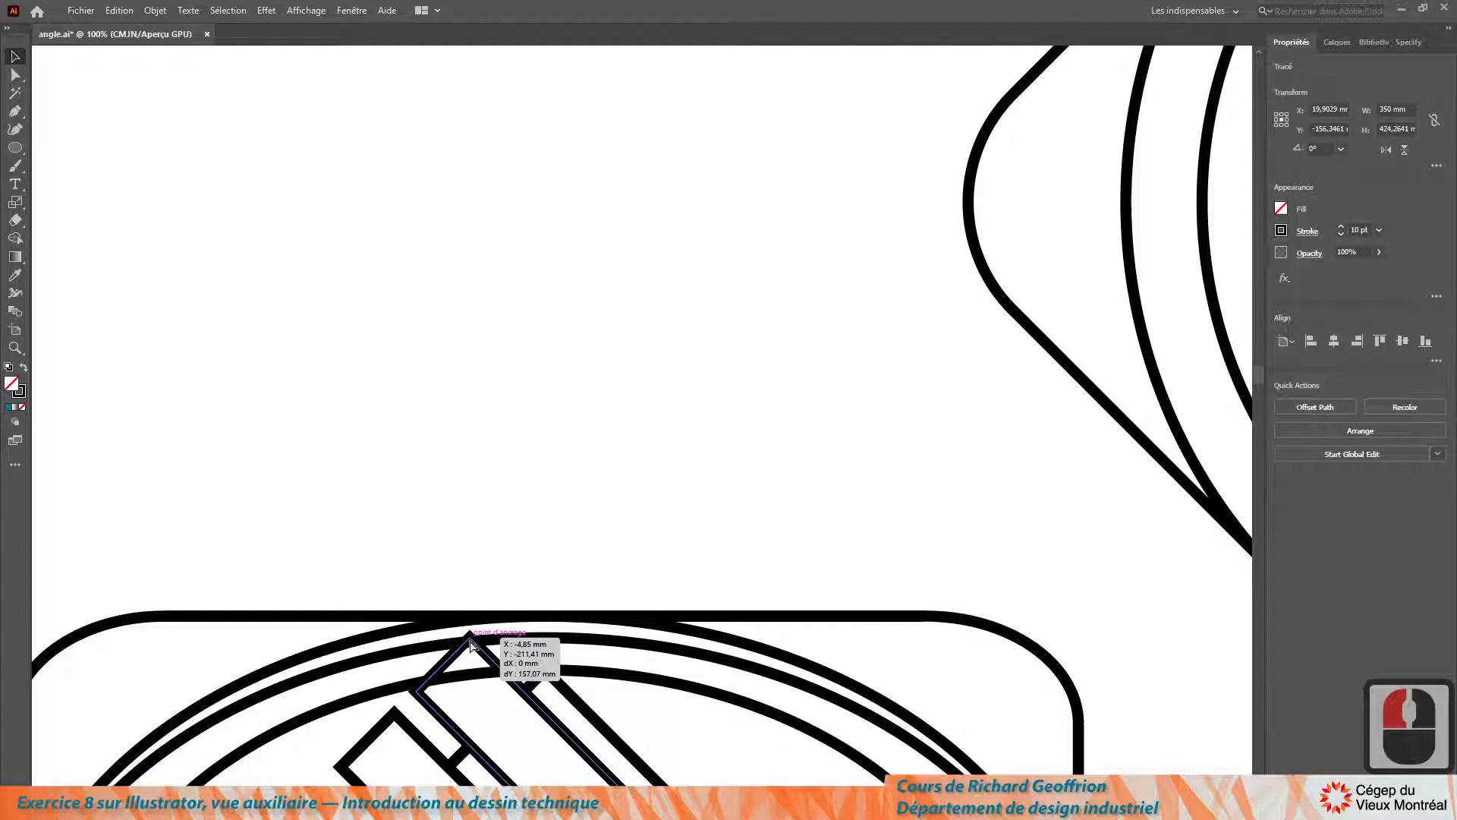
drag(470, 645, 469, 646)
click(470, 645)
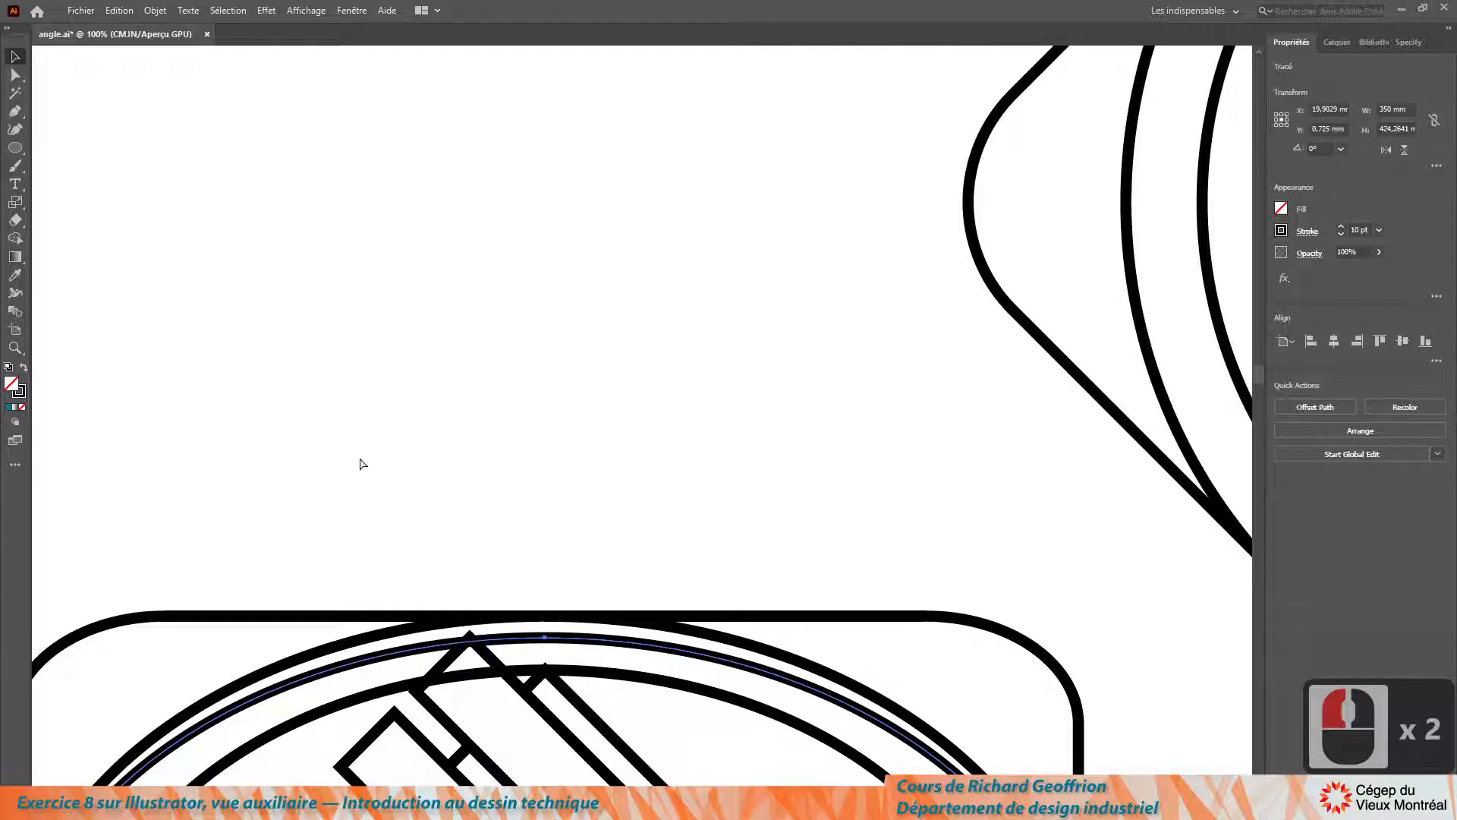
- Move the copied arch-topped outline 1150 mm to the right in 50 mm increments, placing it around the separated ellipse
scroll(362, 456, down, 20)
scroll(306, 430, down, 3)
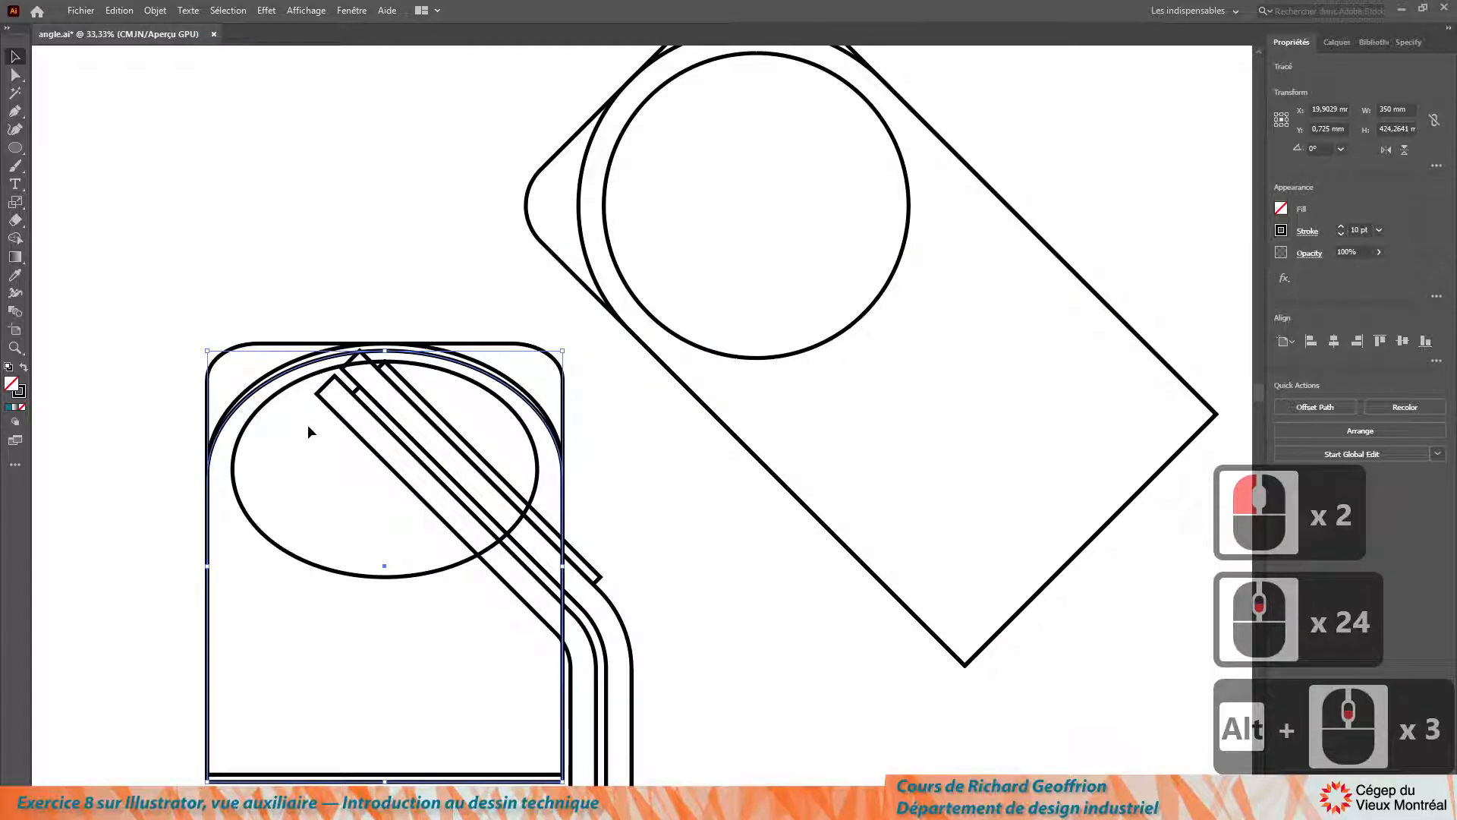
key(Right)
key(Right)
key(Right)
key(Right)
key(Right)
key(Right)
key(Right)
key(Right)
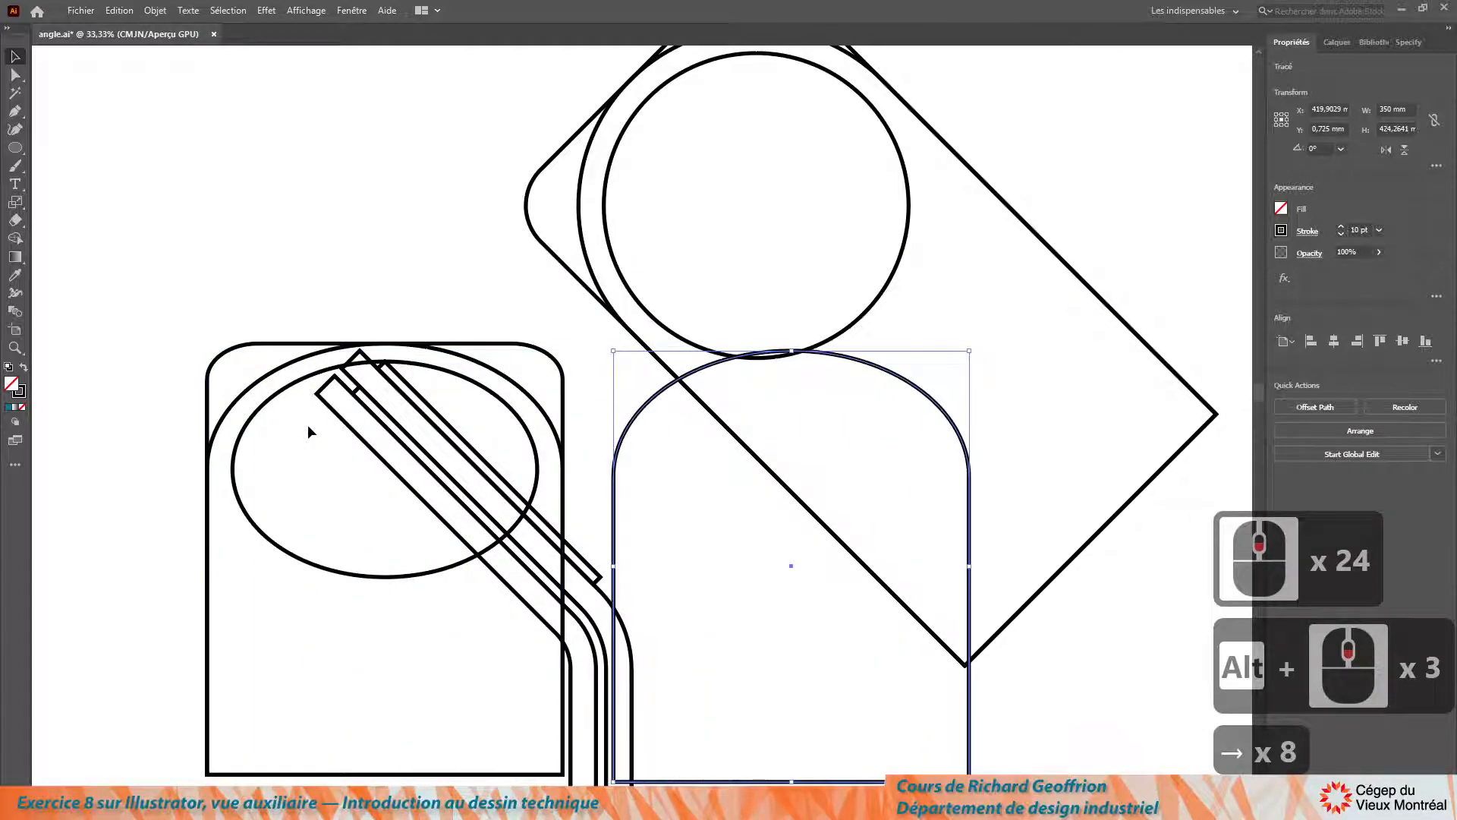
scroll(518, 367, down, 4)
key(Right)
key(Right)
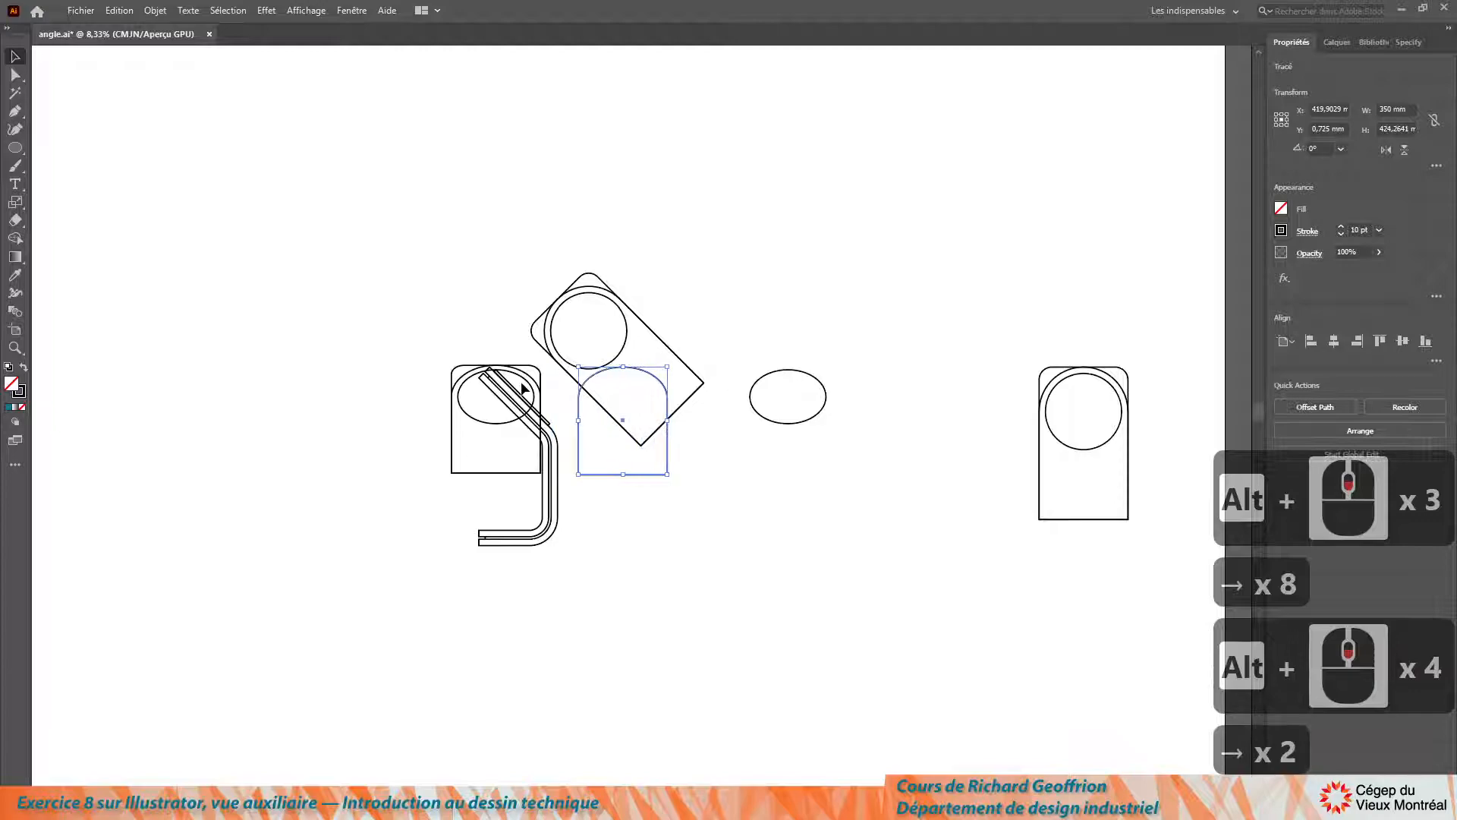
key(Right)
key(Right)
key(Right)
key(Right)
key(Right)
key(Right)
key(Right)
key(Right)
key(Right)
key(Right)
key(Right)
key(Right)
key(Right)
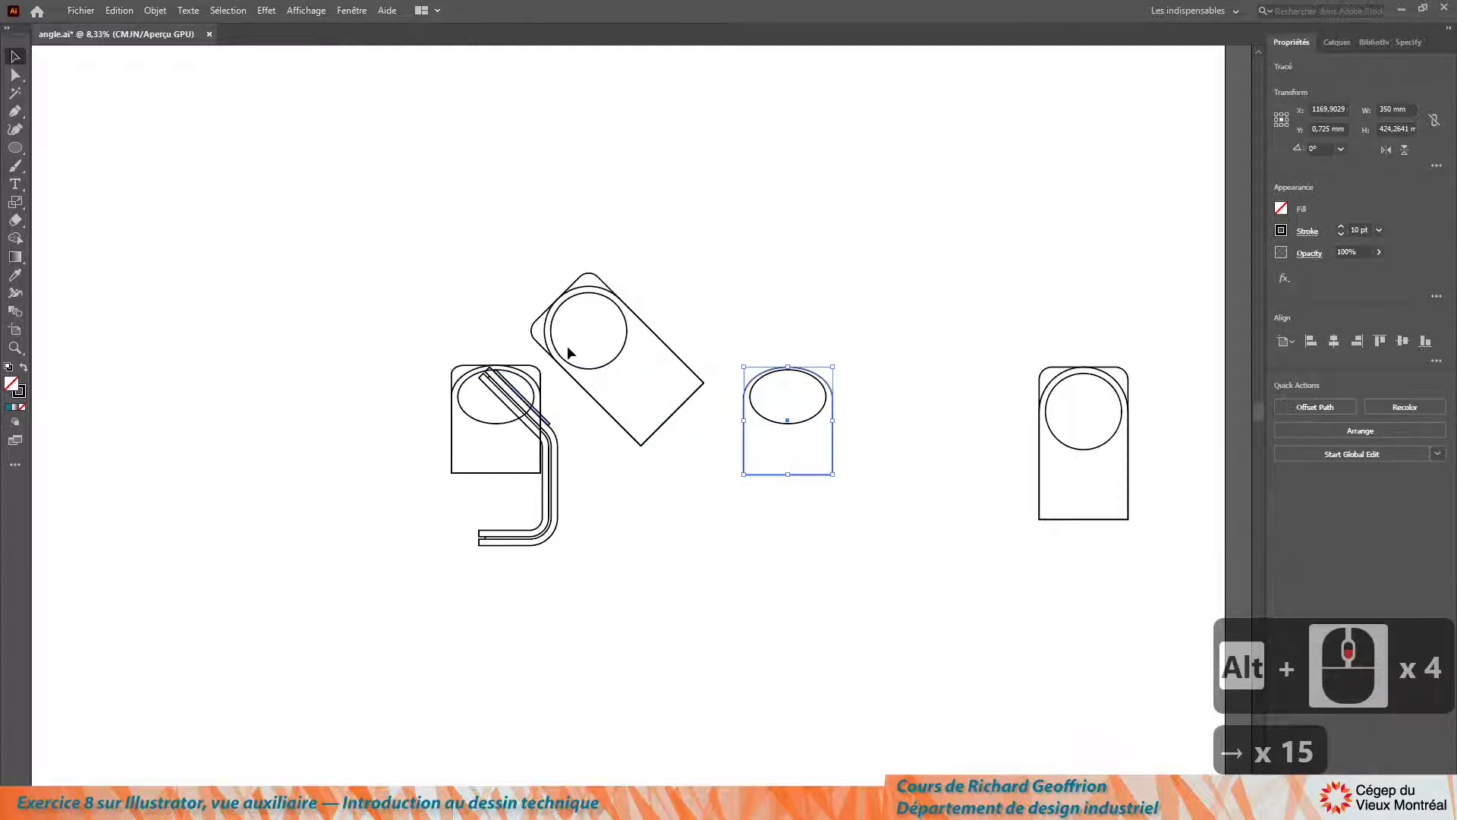
- Duplicate the foreshortened circle 200 mm upward, and lower the copy until its top anchor is level with the lower corner of the thin strip's upper end
scroll(534, 401, up, 3)
scroll(534, 401, up, 3)
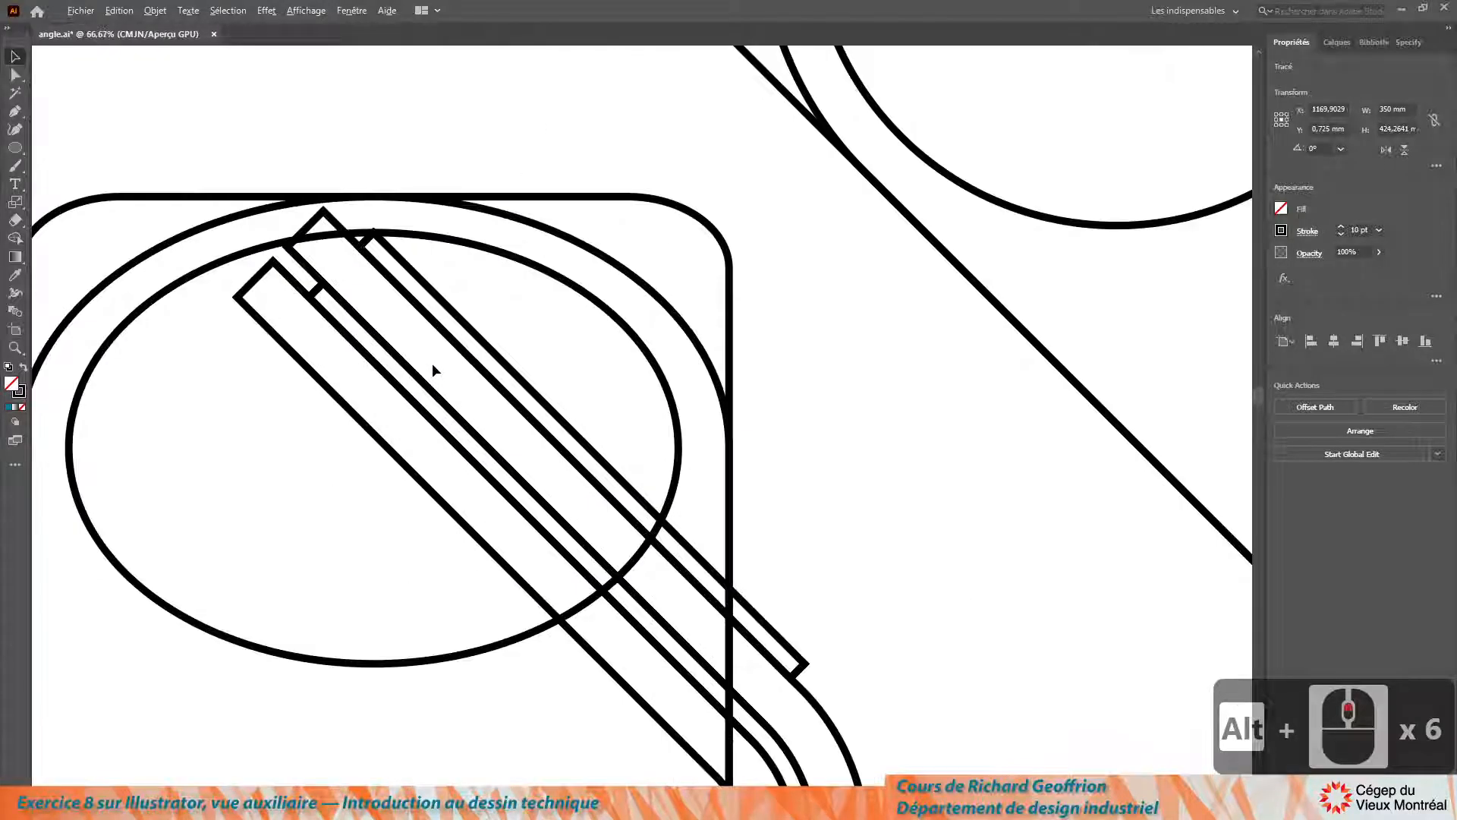
click(410, 237)
scroll(812, 325, up, 15)
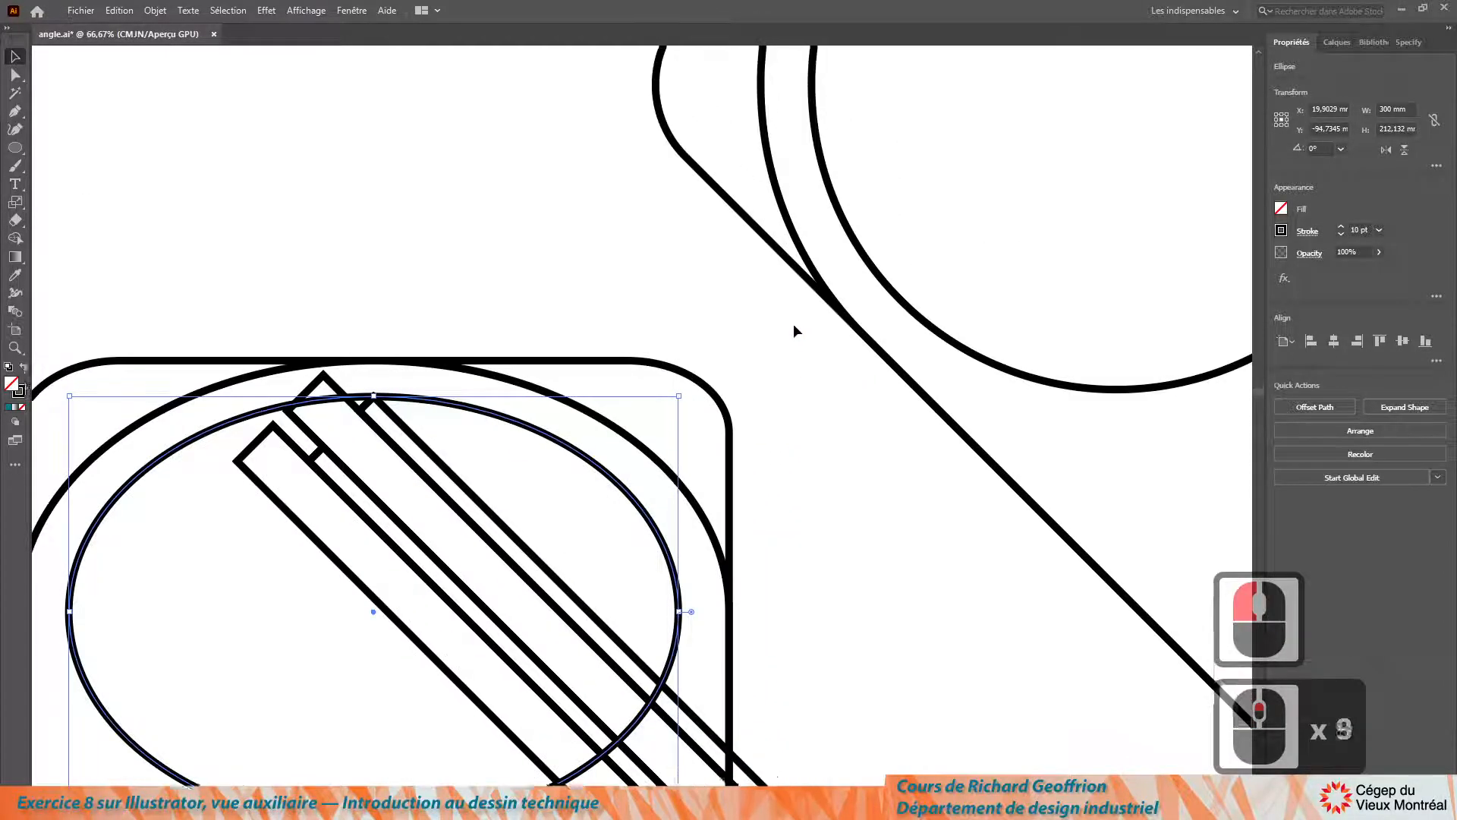
key(alt+Up)
key(Up)
key(Up)
key(Up)
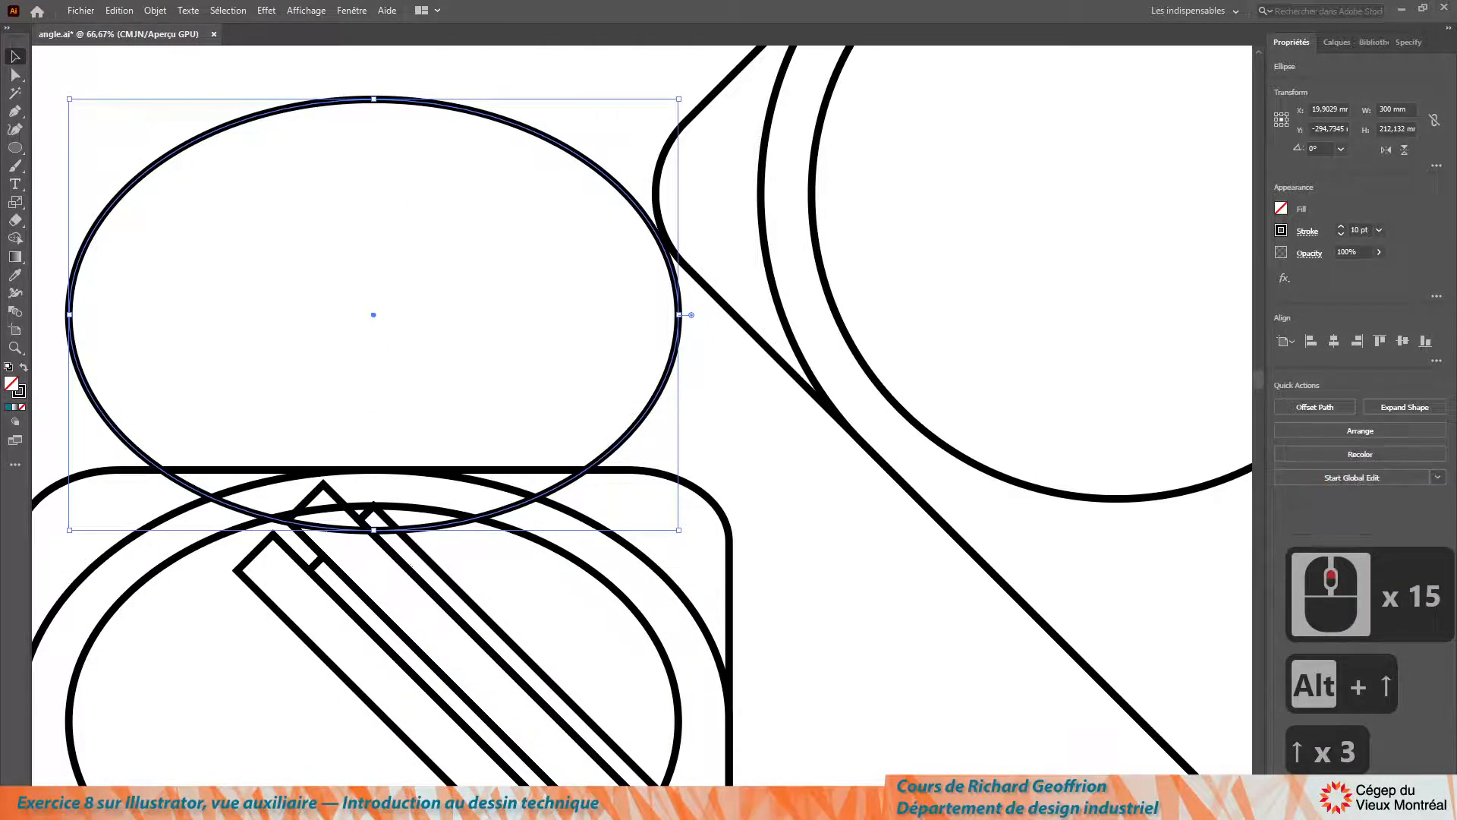
key(ctrl)
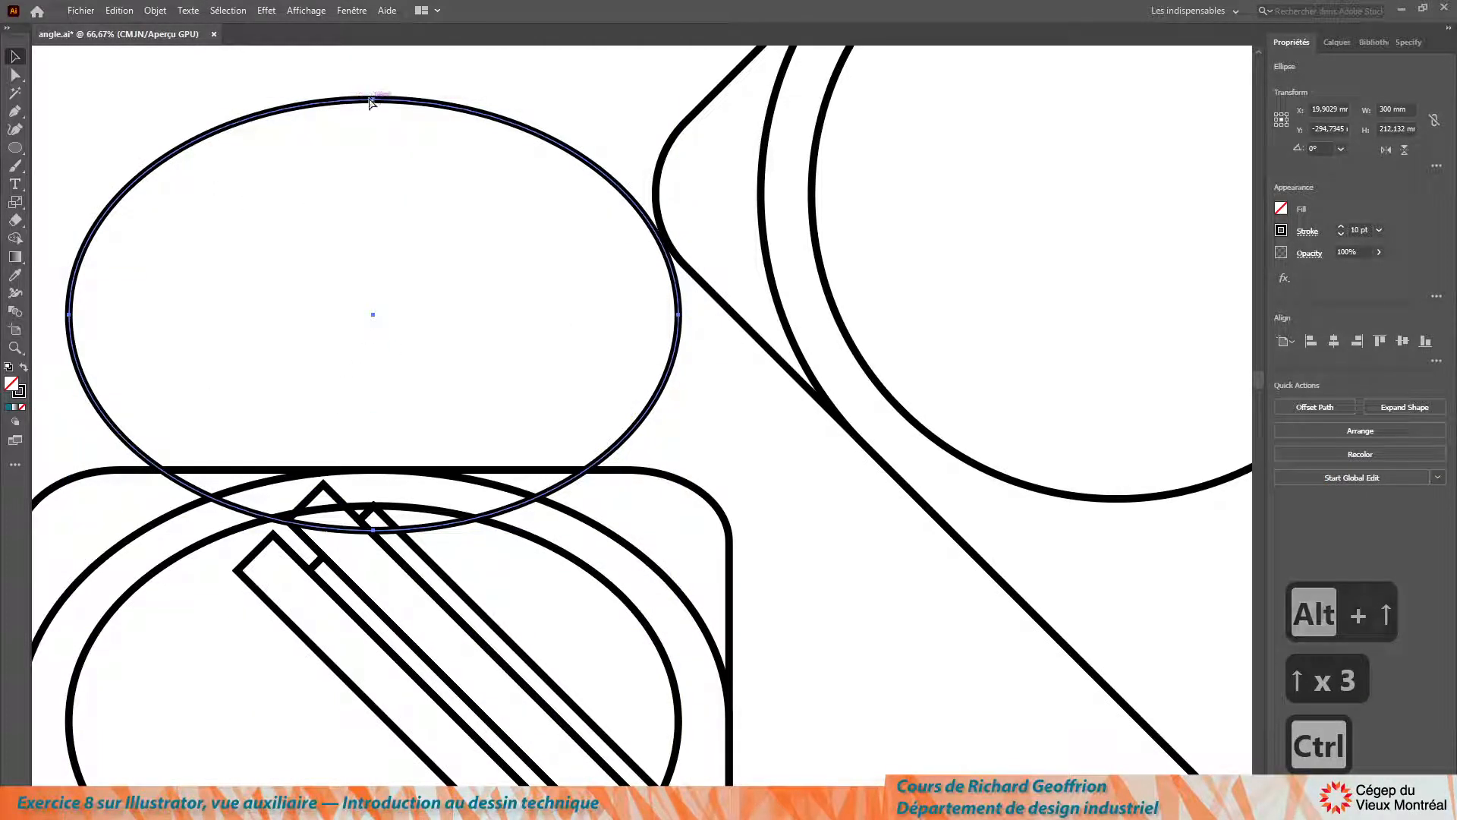
drag(373, 101, 360, 524)
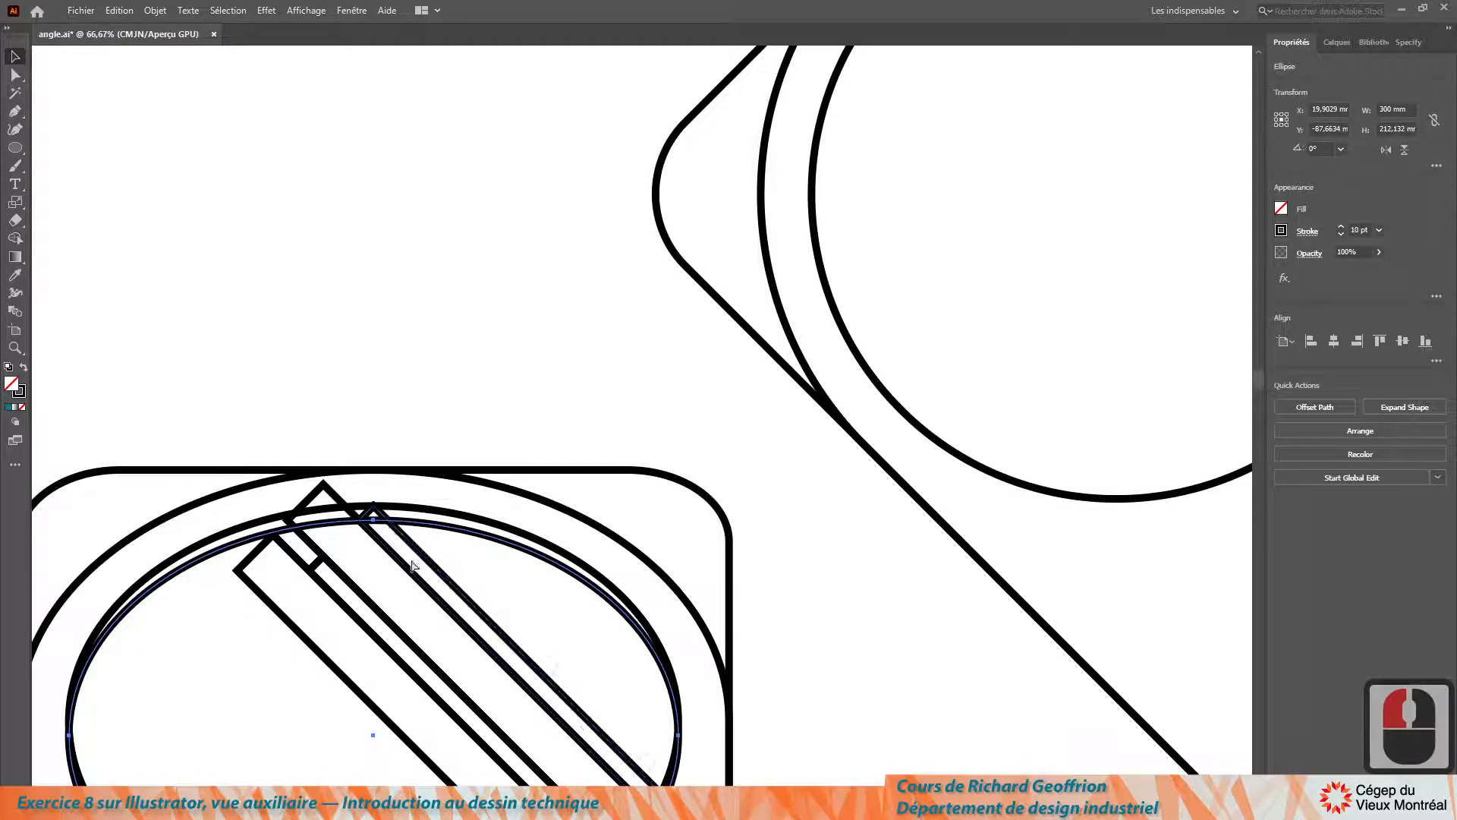
- Move the lowered ellipse copy 1150 mm to the right in 50 mm increments, placing it inside the separated arch-topped outline
scroll(387, 549, down, 14)
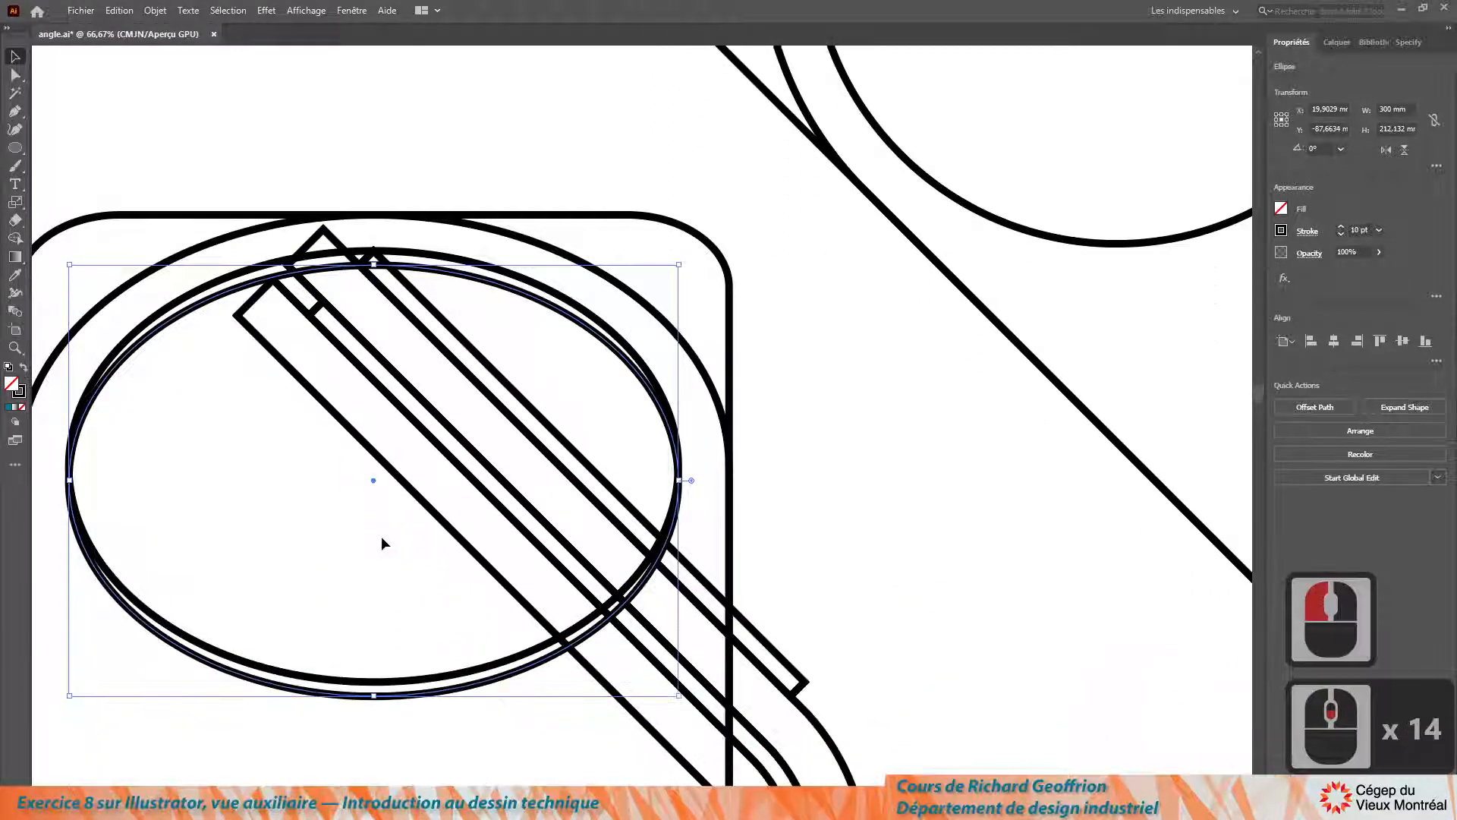
alt+scroll(381, 543, down, 3)
key(Right)
key(Right)
key(Right)
key(Right)
key(Right)
key(Right)
key(Right)
key(Right)
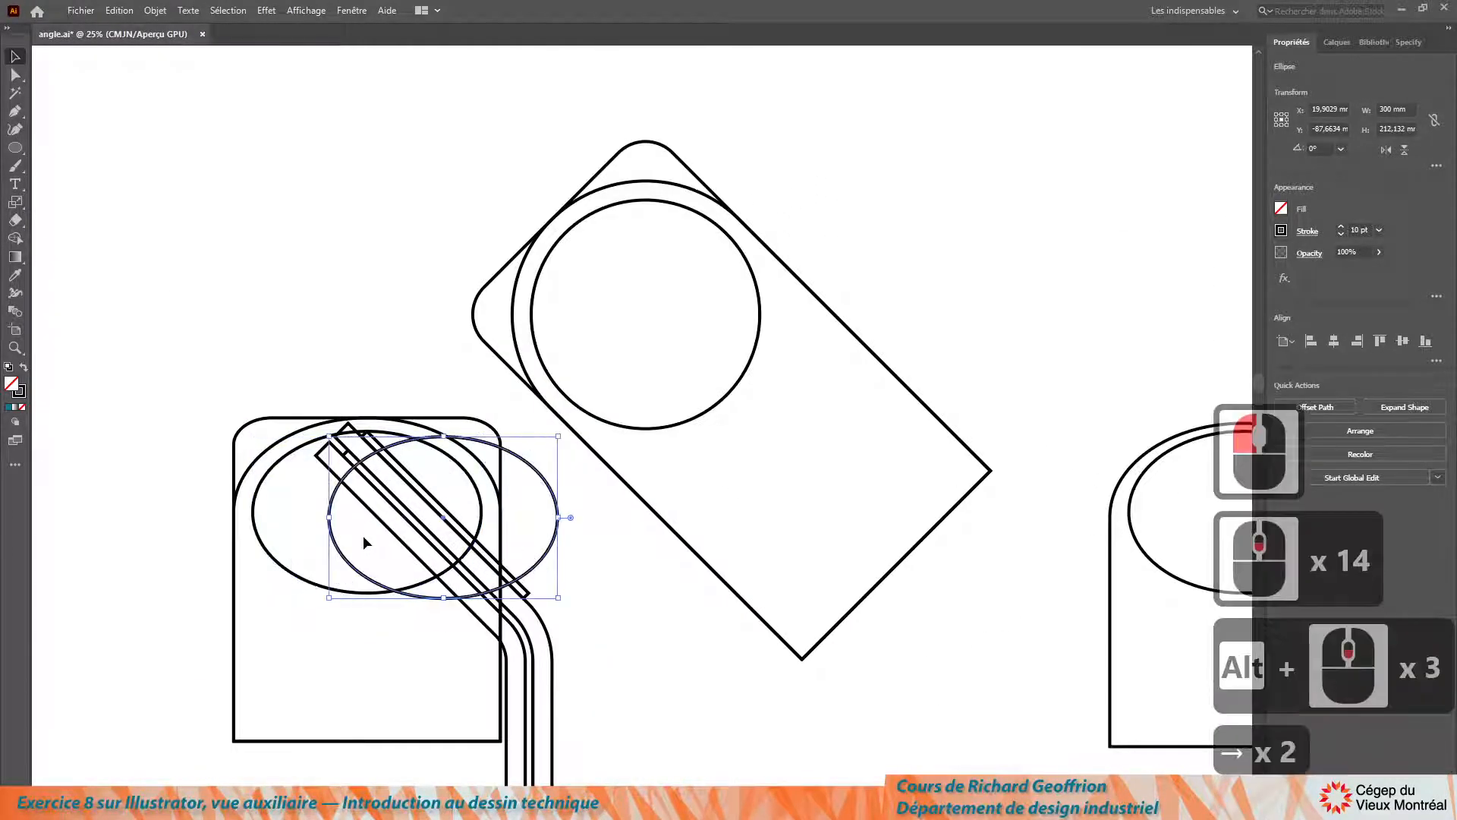
key(Right)
key(Right)
key(Right)
key(Right)
key(Right)
key(Right)
key(Right)
key(Right)
key(Right)
key(Right)
key(Right)
key(Right)
key(Right)
key(Right)
key(Right)
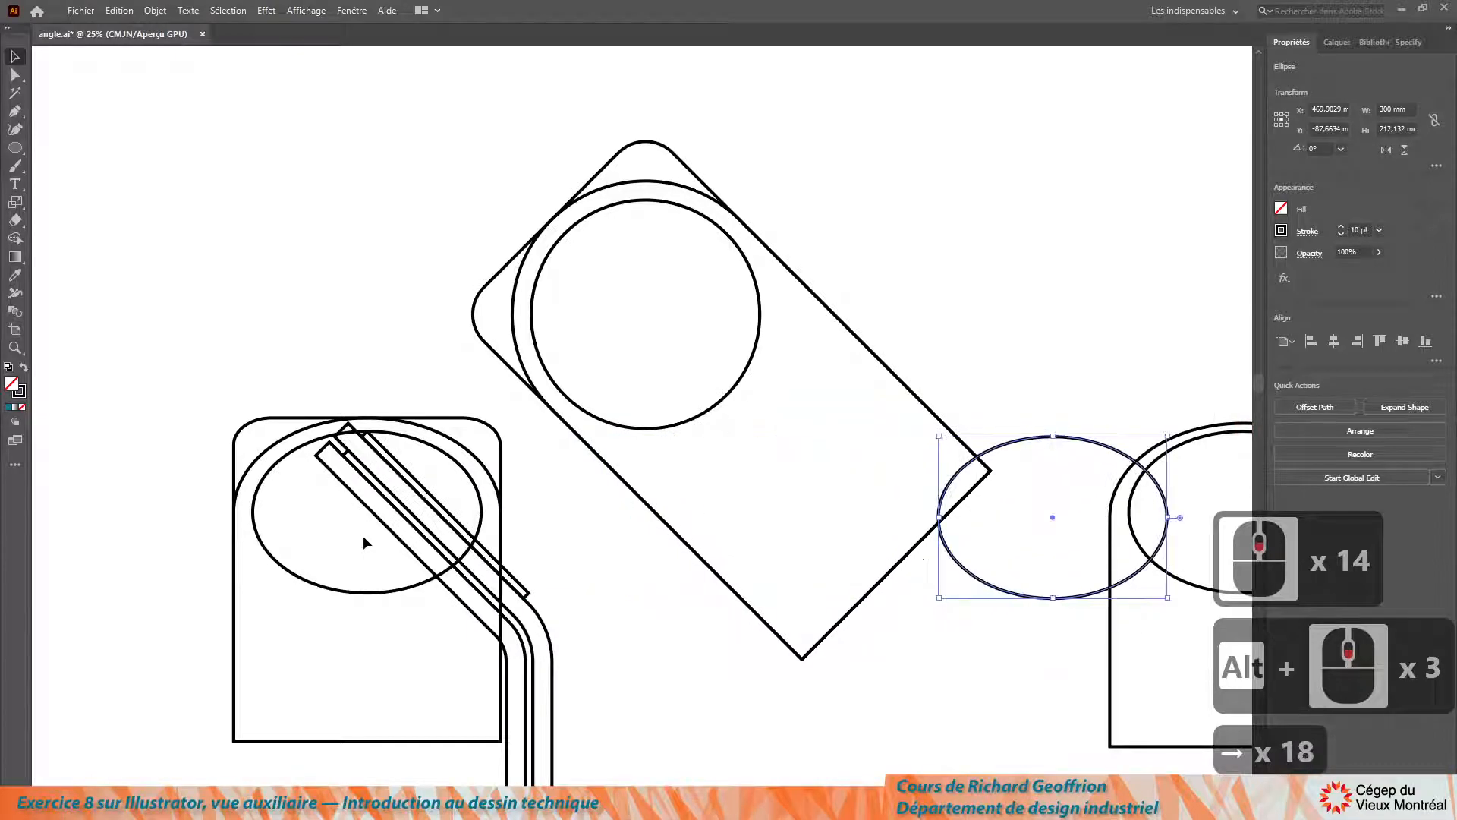
key(Right)
key(Left)
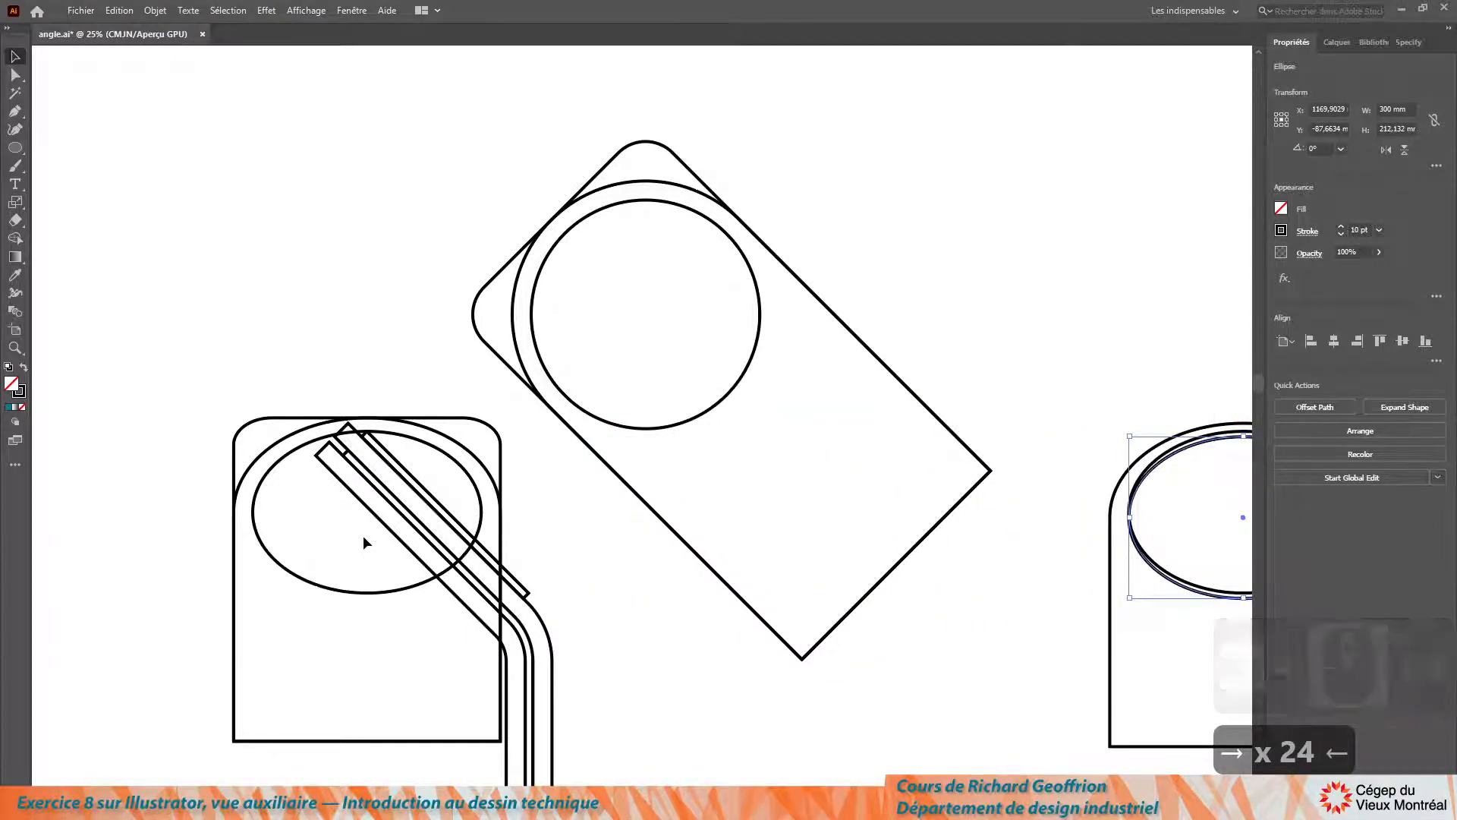
- Duplicate the rounded-corner outline of the foreshortened plate and move the copy 300 mm upward in 50 mm increments
scroll(341, 414, down, 3)
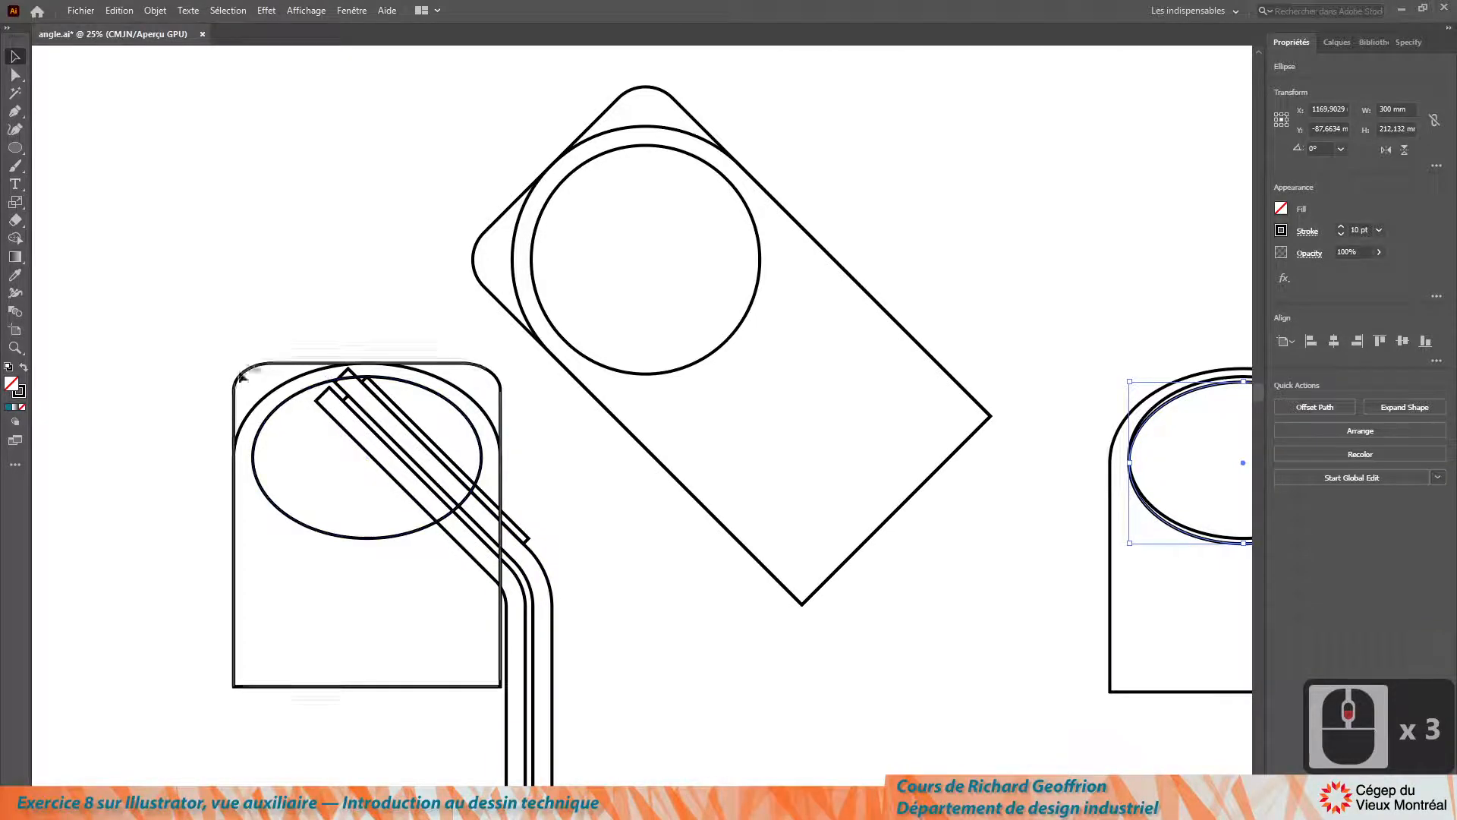
click(254, 372)
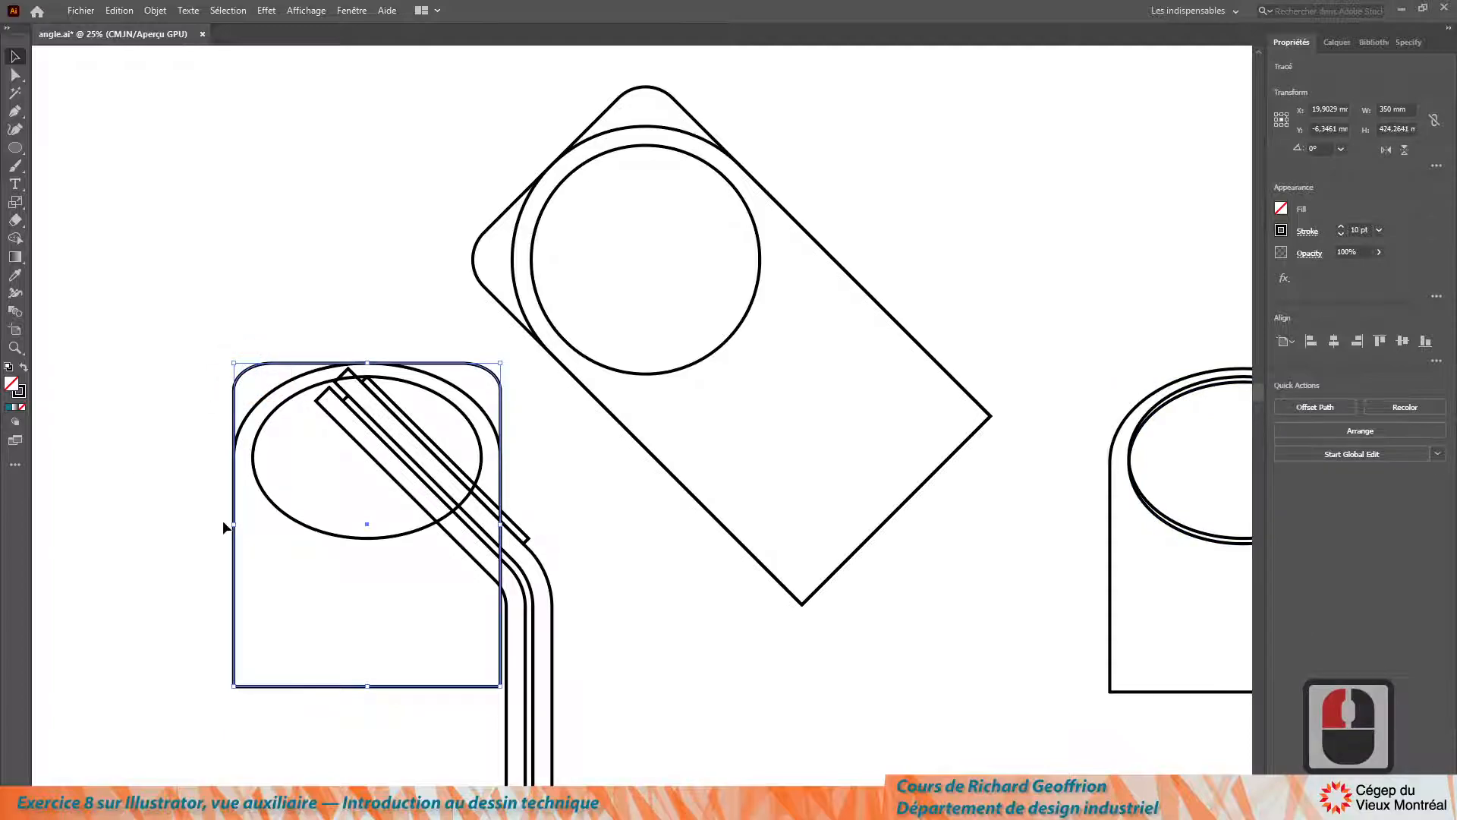
key(alt+Up)
key(Up)
key(Up)
key(Up)
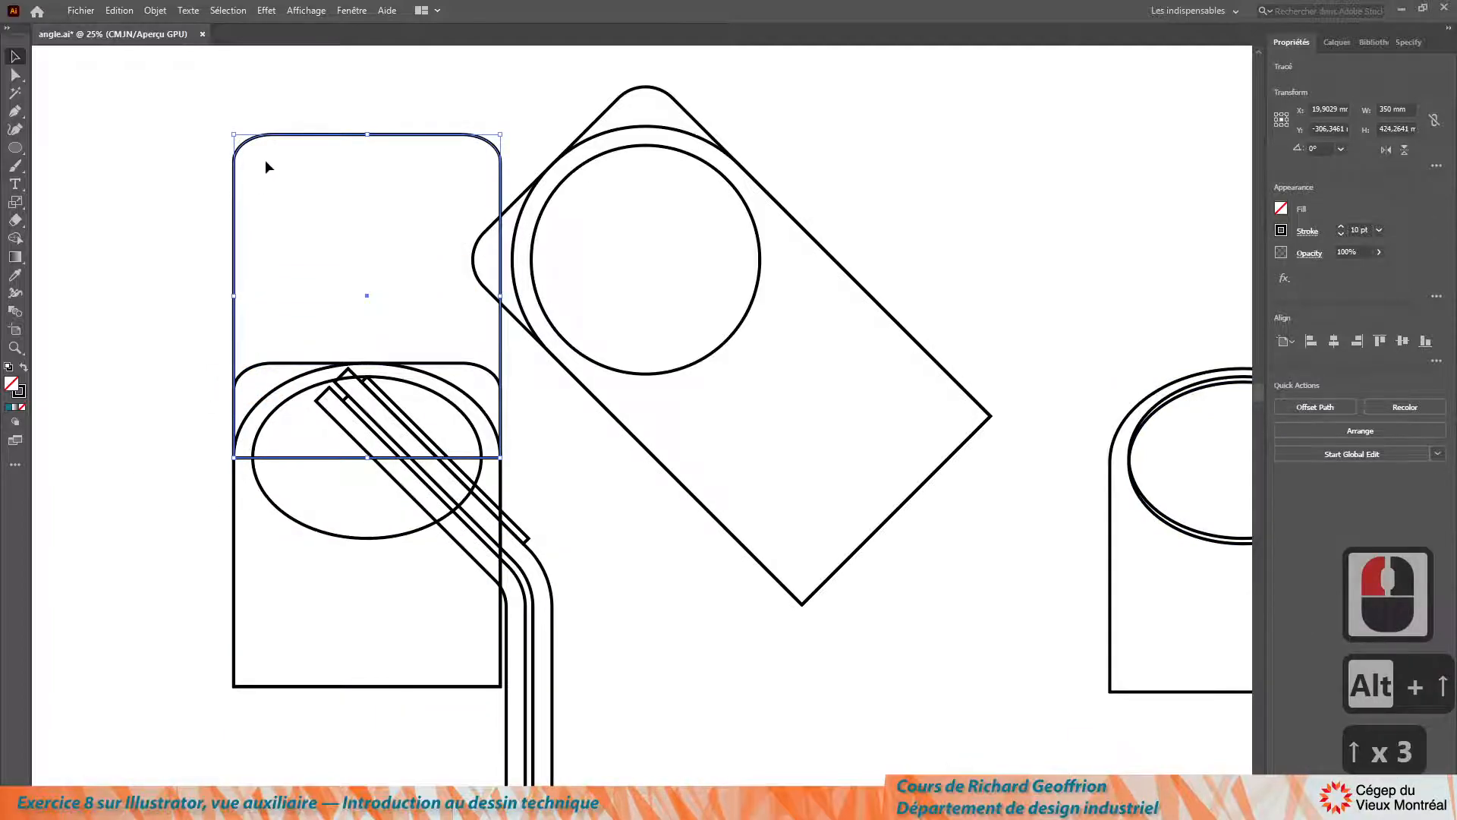
key(Up)
key(Up)
- Lower the copied rounded-corner outline vertically until its top edge is level with the top corner of the side view's innermost strip
alt+scroll(273, 152, up, 2)
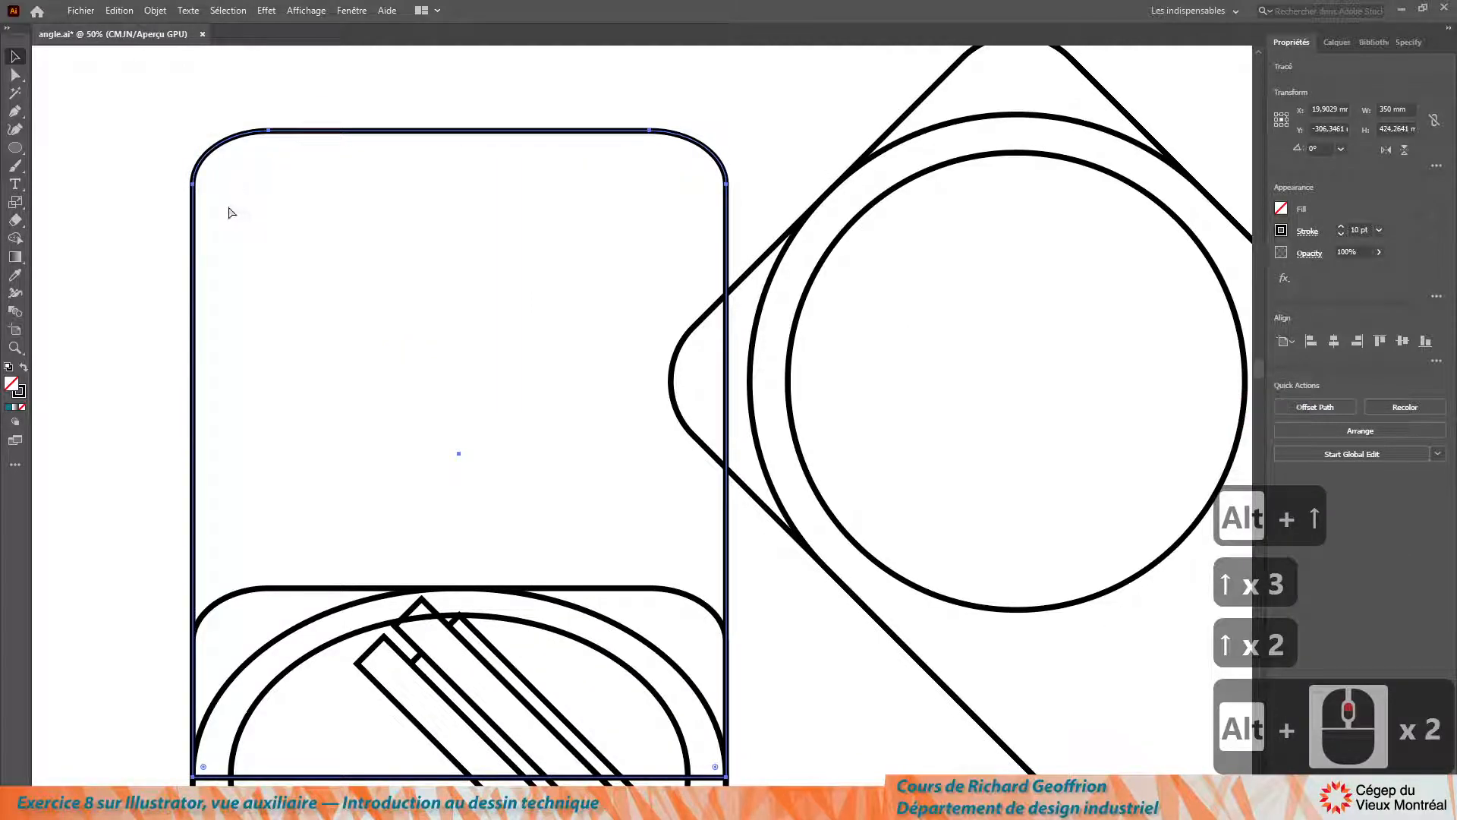
drag(266, 142, 387, 644)
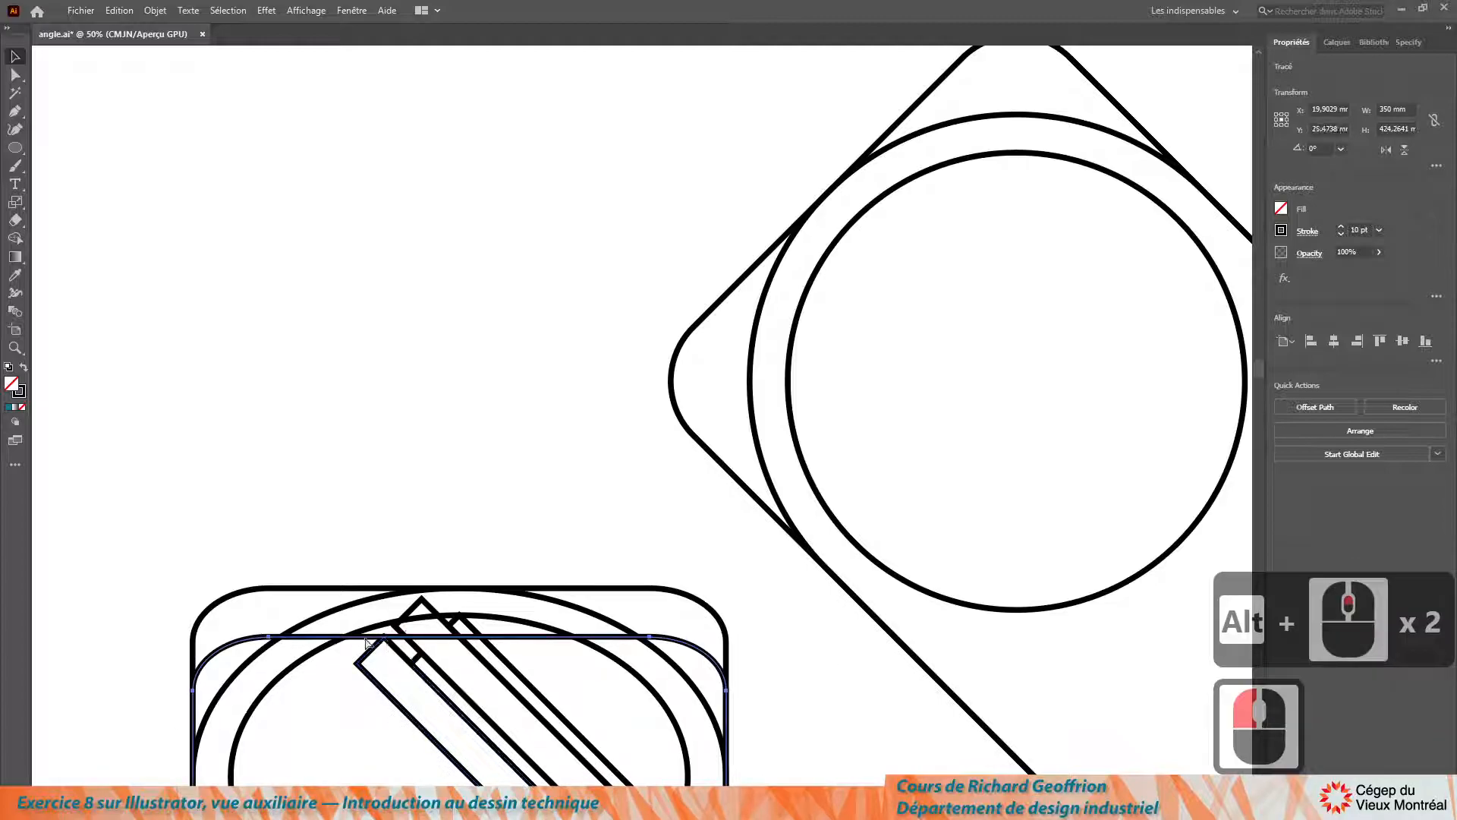
alt+scroll(335, 493, down, 4)
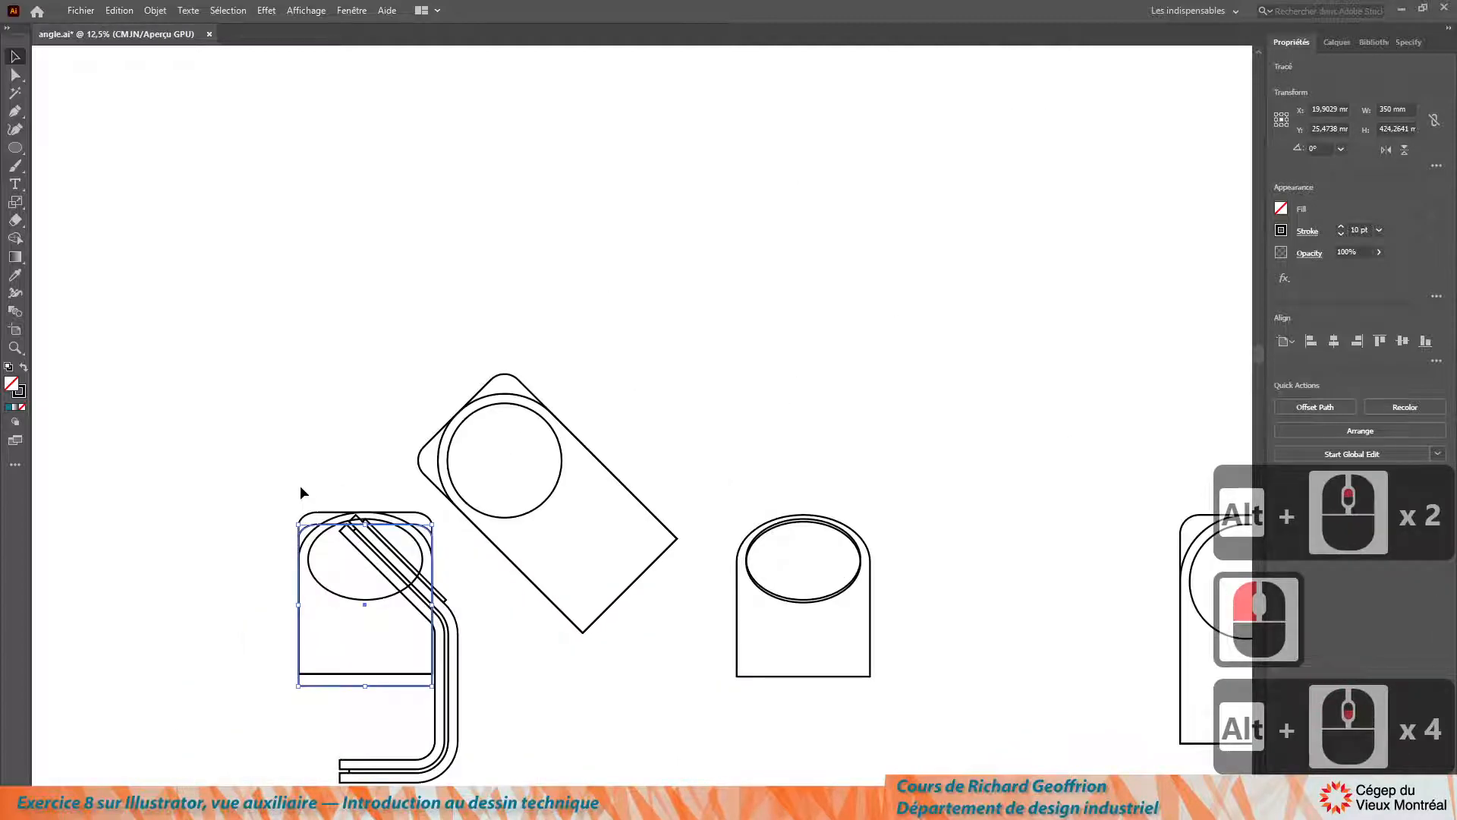
- Move the copied rounded-corner outline 1150 mm to the right in 50 mm increments, onto the separated arch-topped outline and ellipses
key(Right)
key(Right)
key(Right)
key(Right)
key(Right)
key(Right)
key(Right)
key(Right)
key(Right)
key(Right)
key(Right)
key(Right)
key(Right)
key(Right)
key(Right)
key(Right)
key(Right)
key(Right)
key(Right)
key(Right)
key(Right)
key(Right)
key(Right)
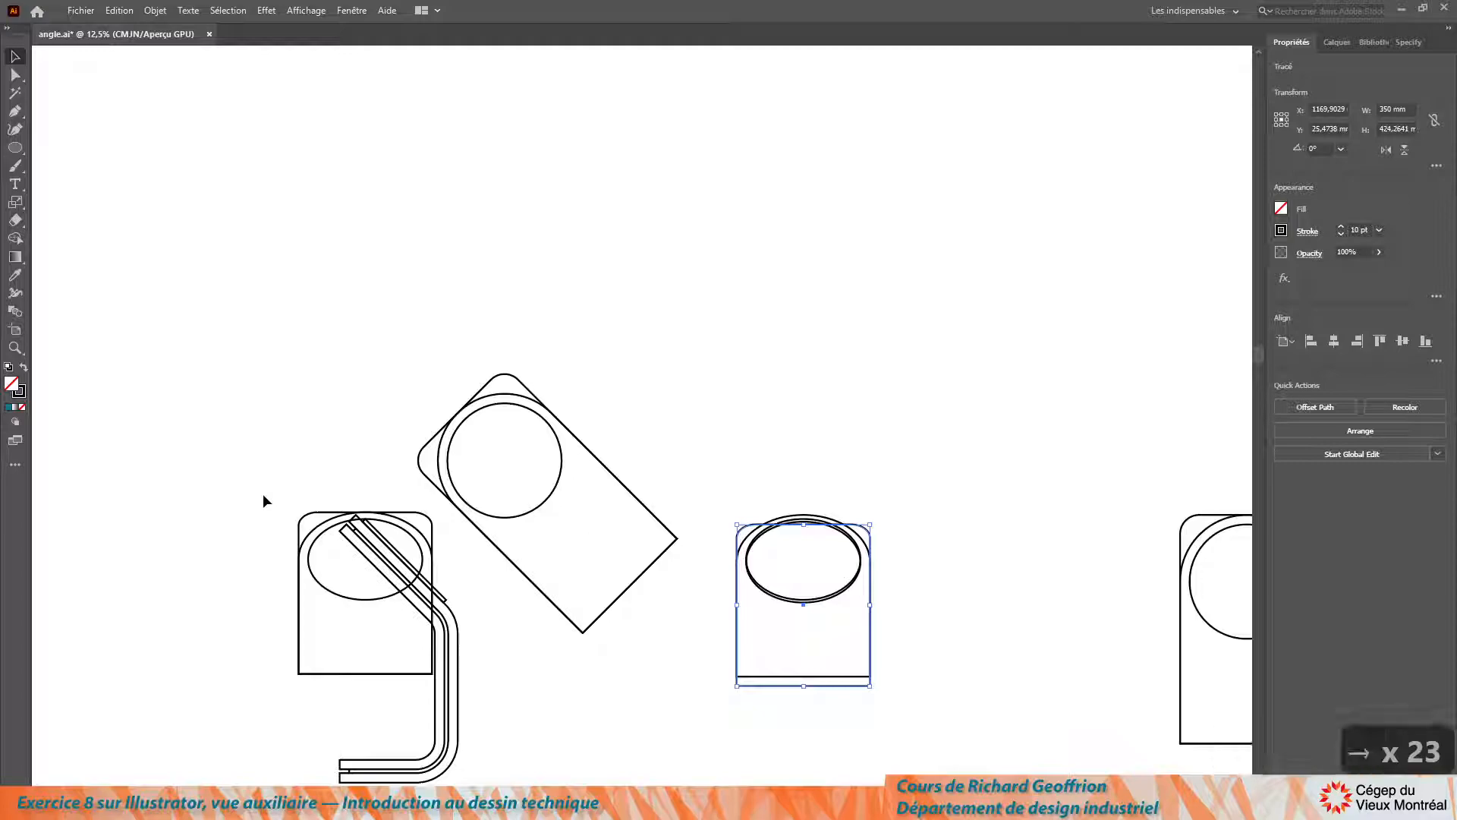
- Delete the original foreshortened outlines and ellipse that overlap the side view
drag(266, 480, 324, 591)
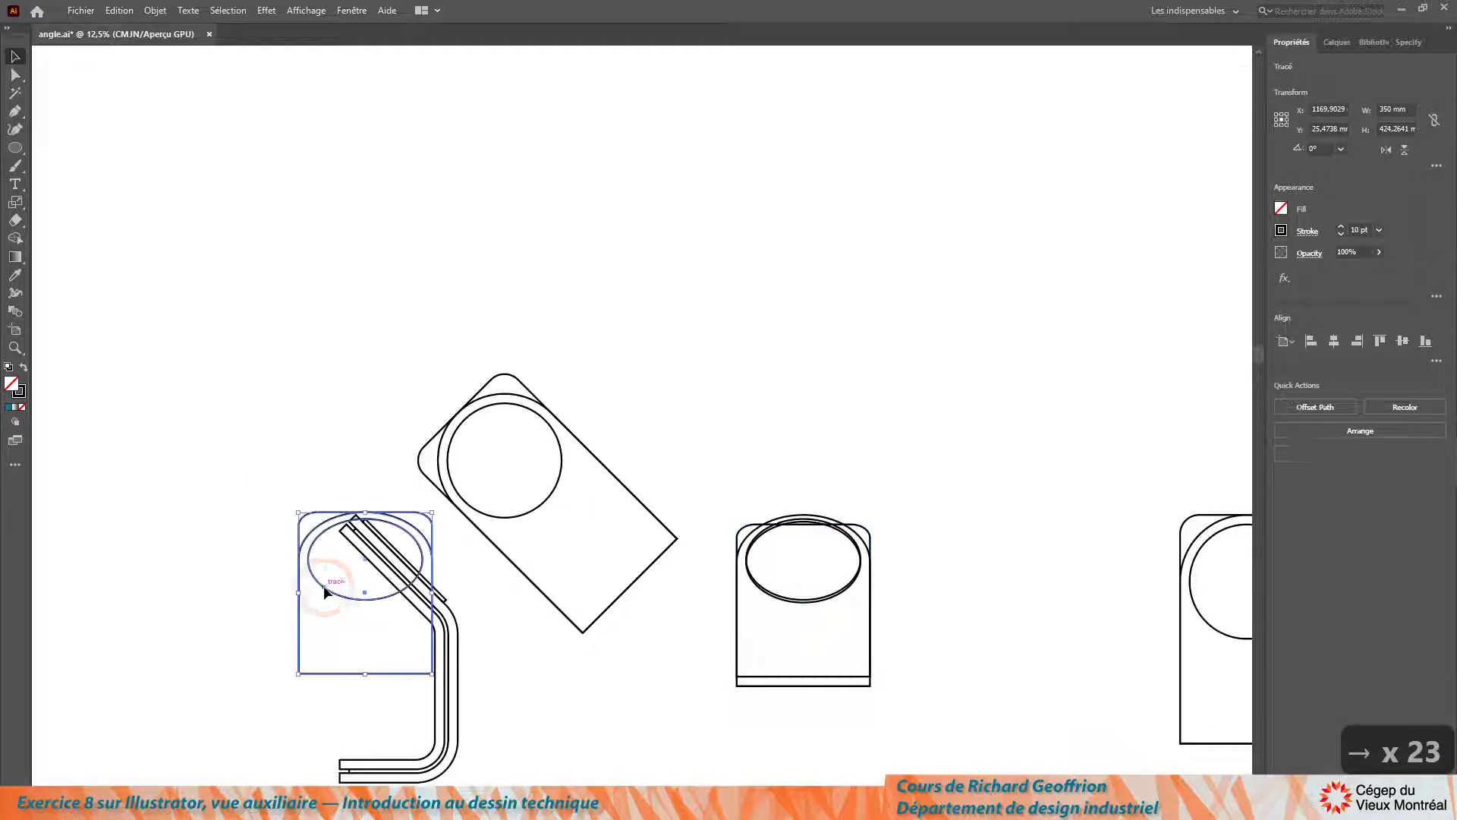
click(325, 590)
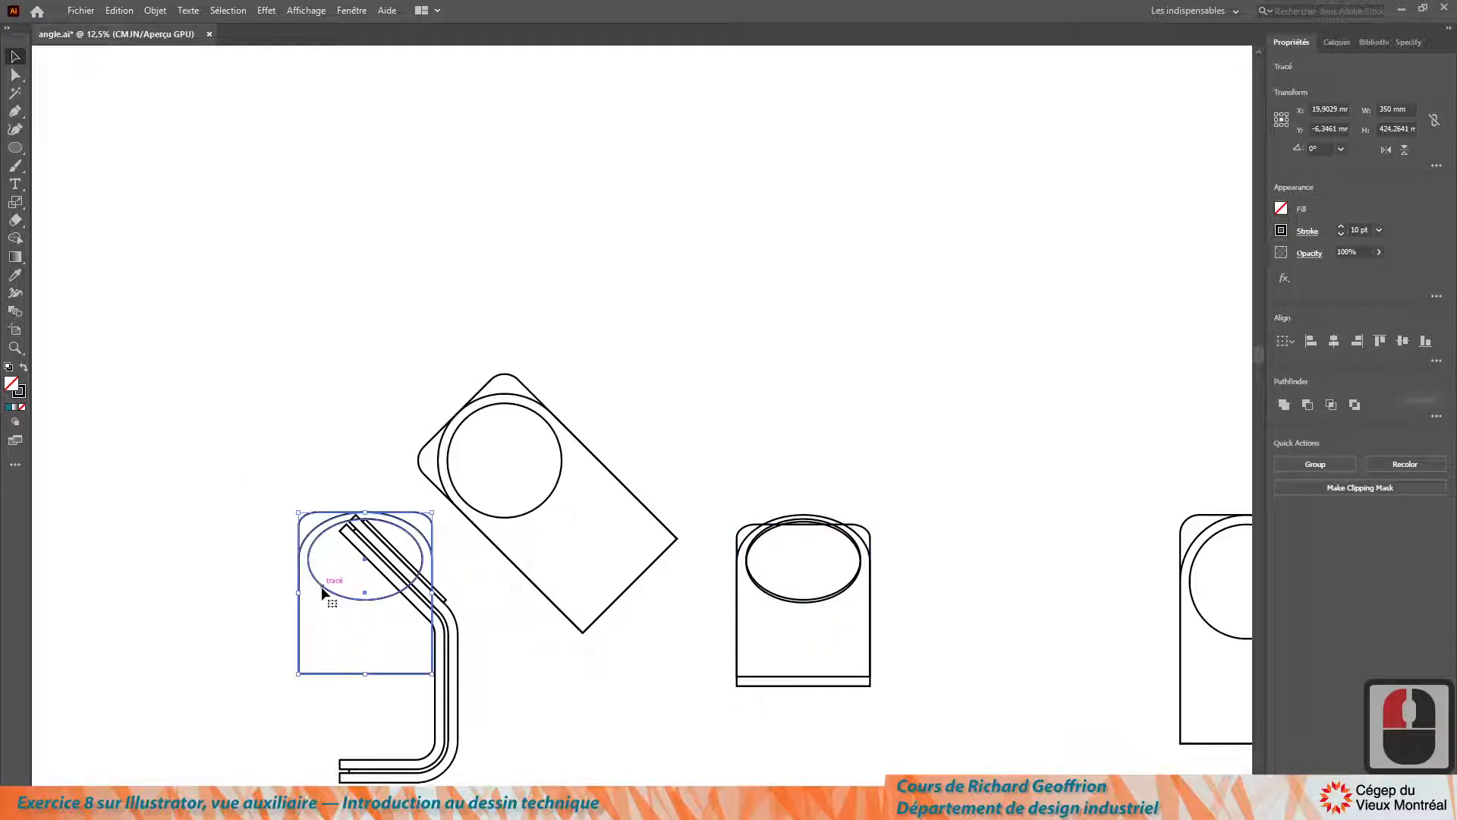
key(Delete)
key(Delete)
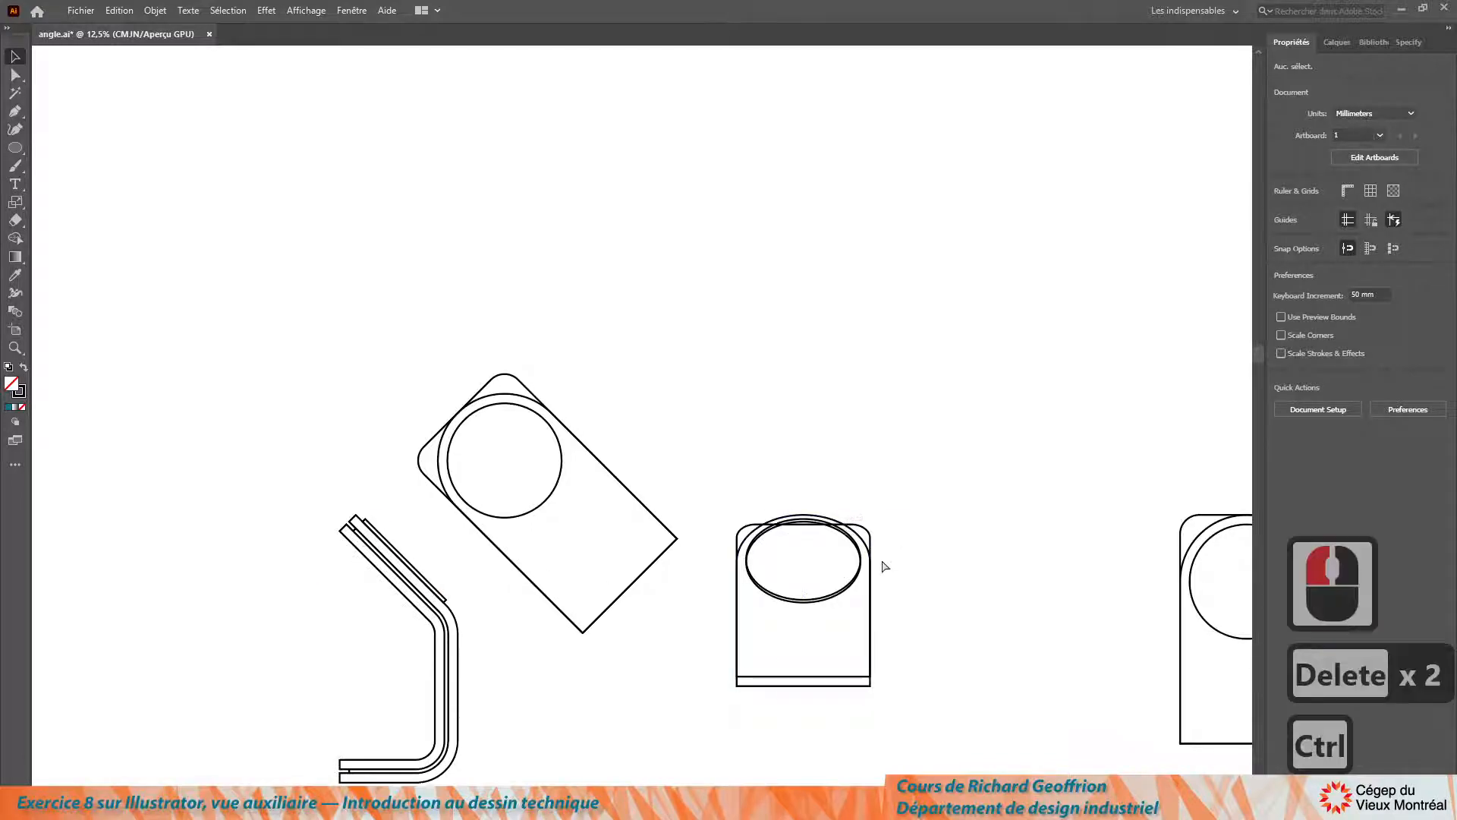
- Fill all the outlines and ellipses of the assembled foreshortened front view with white, FFFFFF
ctrl+scroll(880, 577, left, 2)
scroll(864, 587, down, 2)
alt+scroll(873, 569, up, 1)
alt+scroll(877, 567, up, 2)
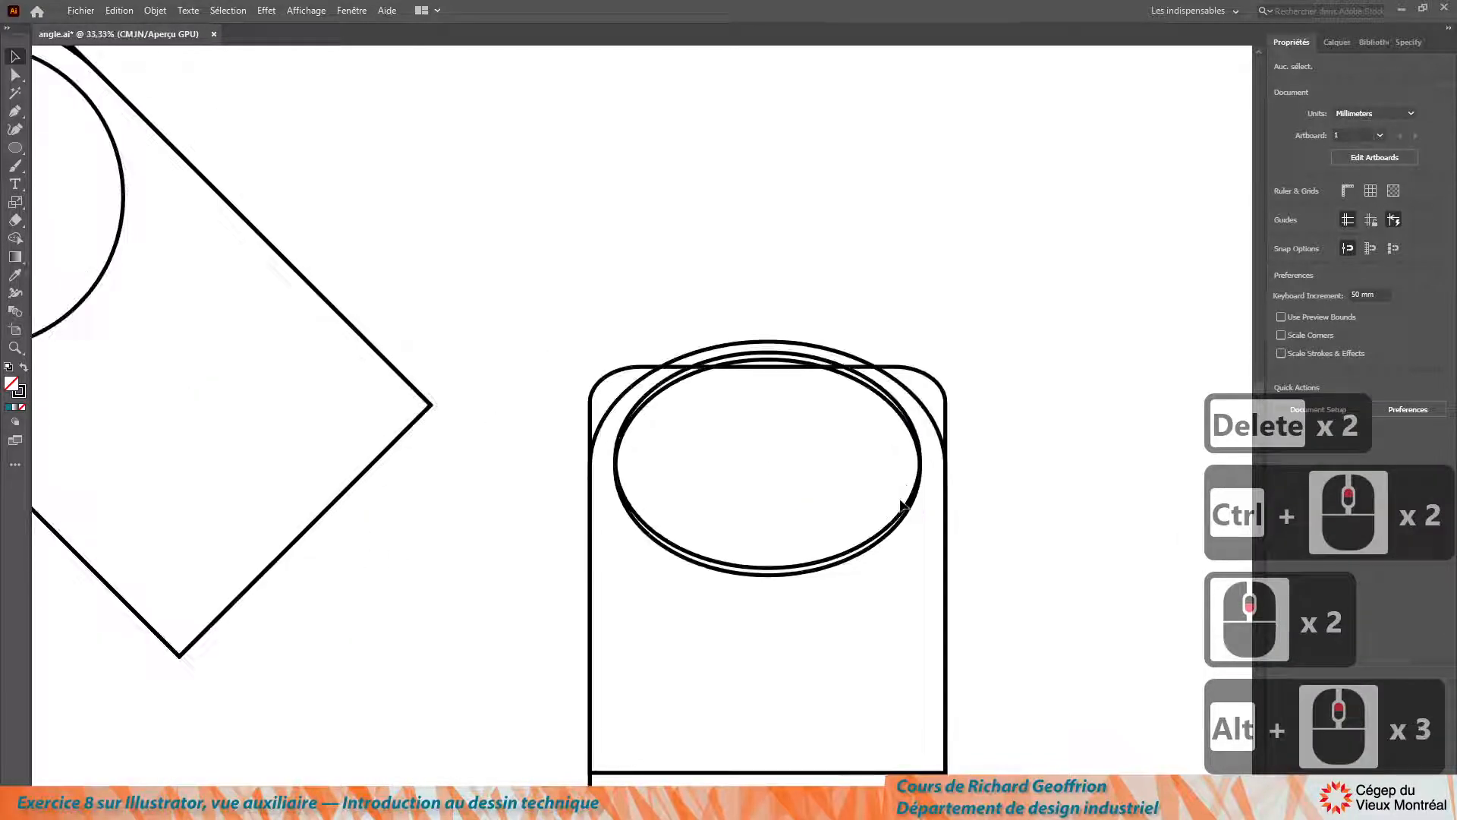
scroll(790, 529, down, 4)
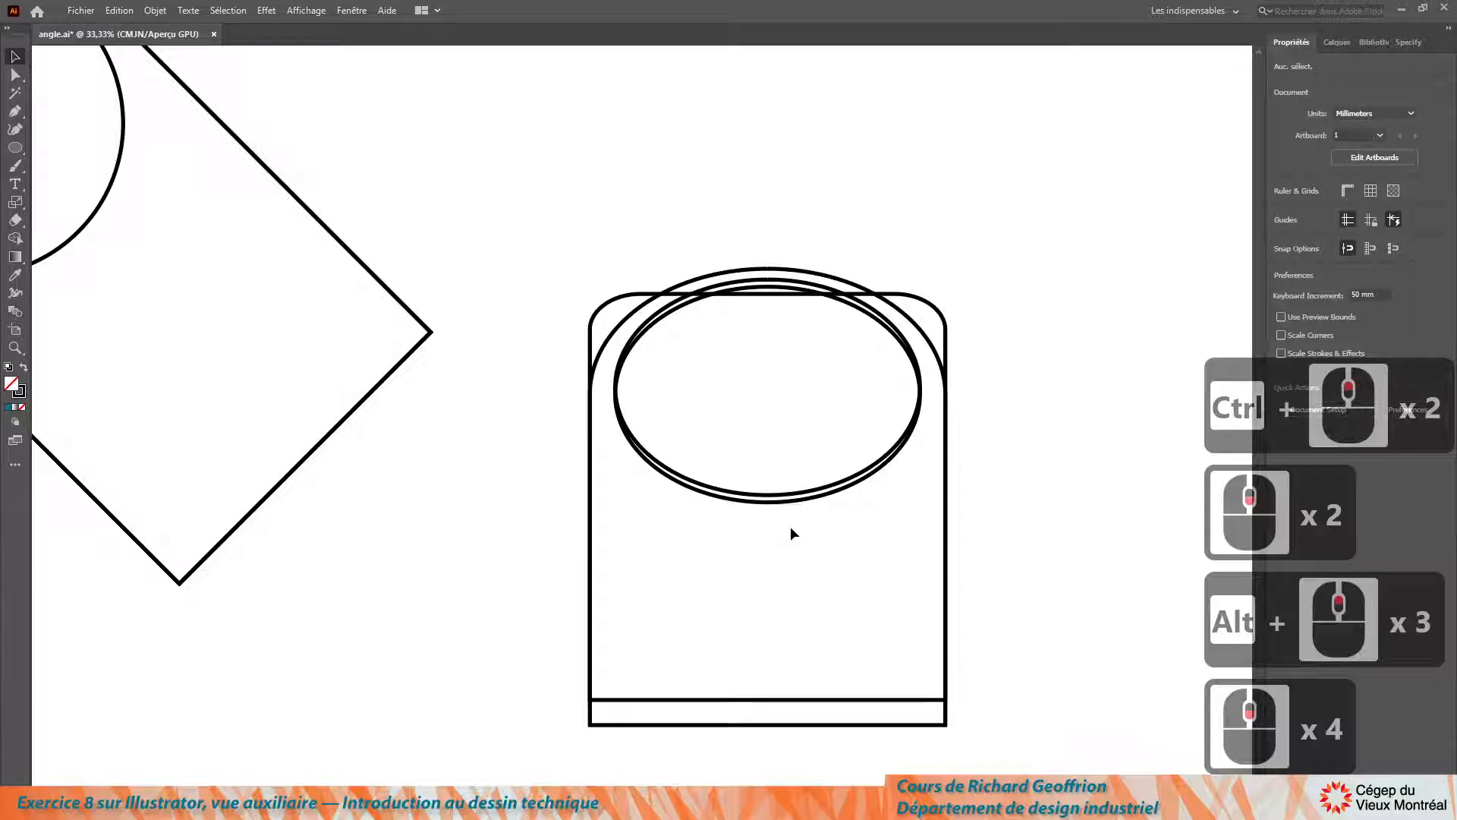
drag(553, 221, 994, 693)
double_click(14, 385)
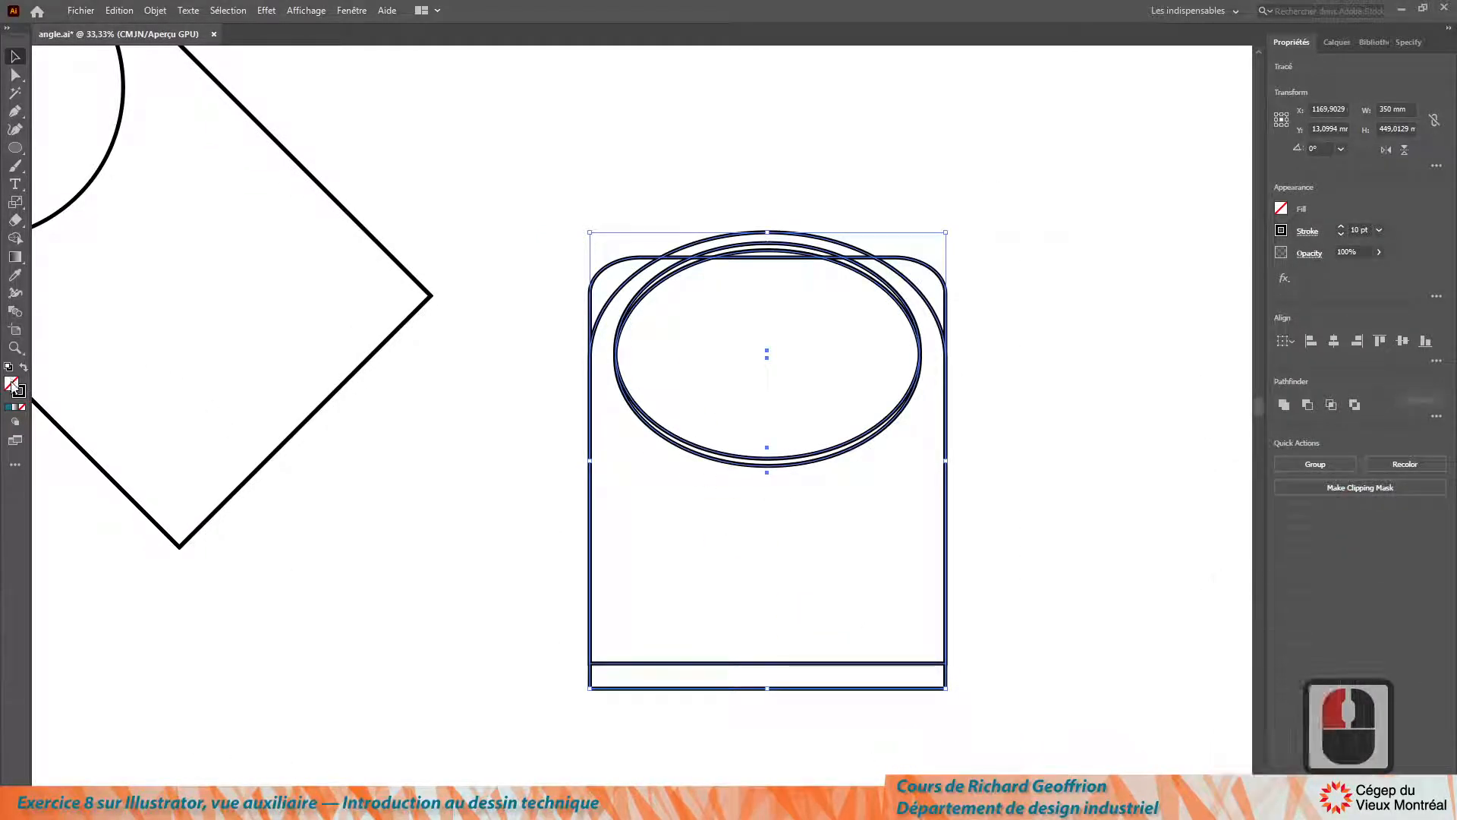
double_click(13, 384)
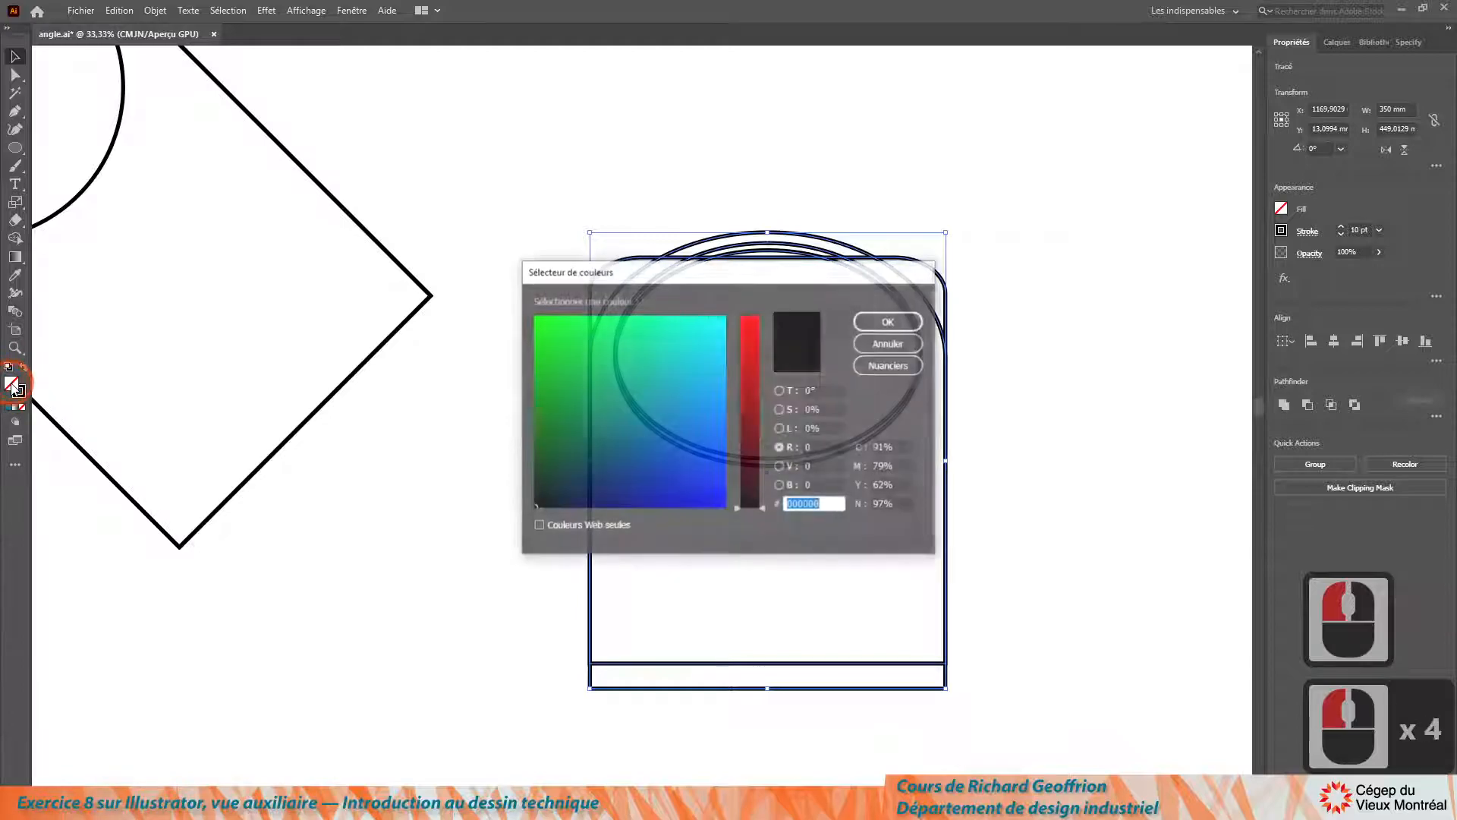
drag(646, 438, 744, 296)
drag(762, 508, 764, 295)
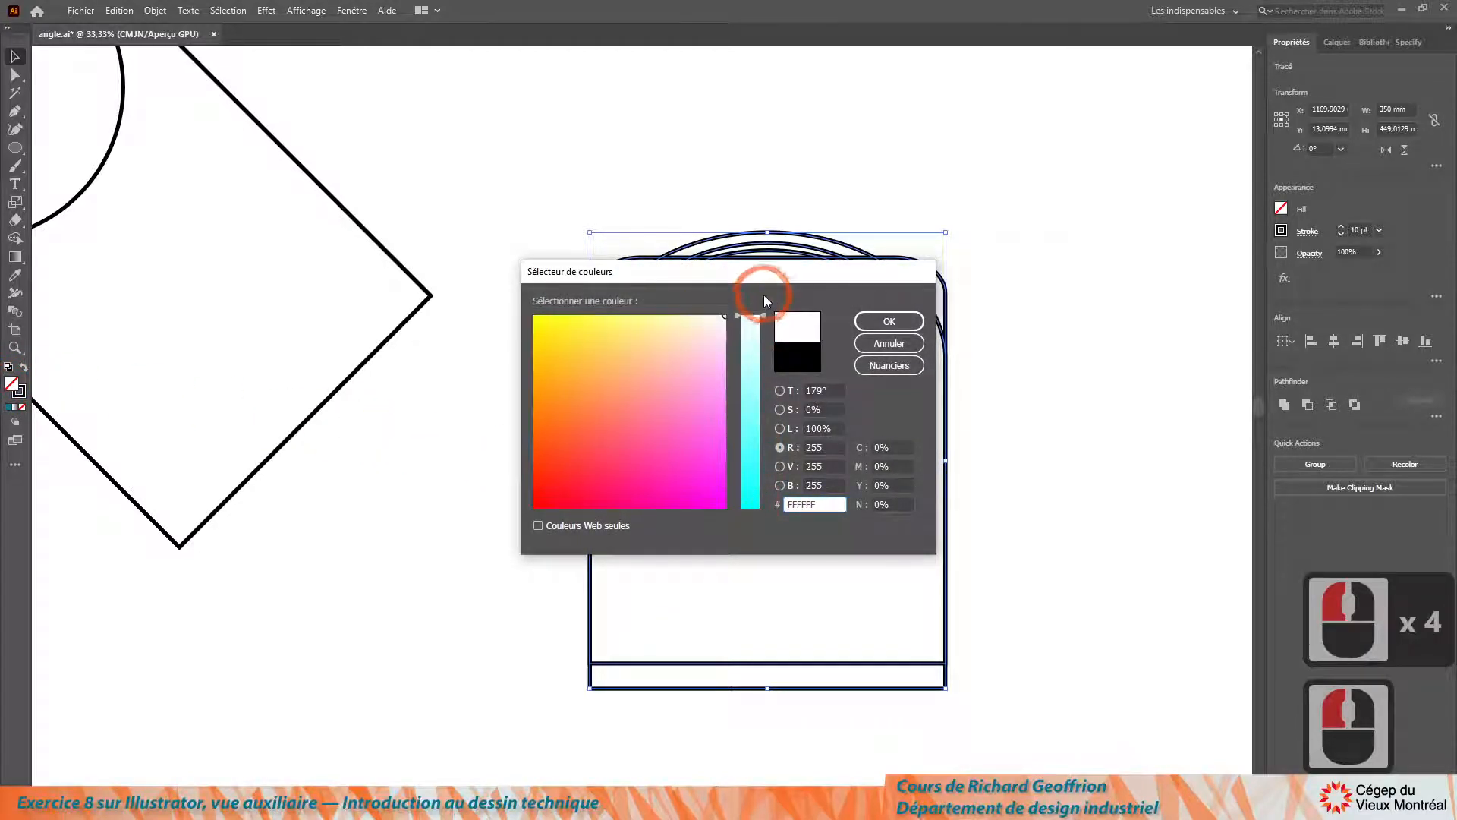
click(819, 503)
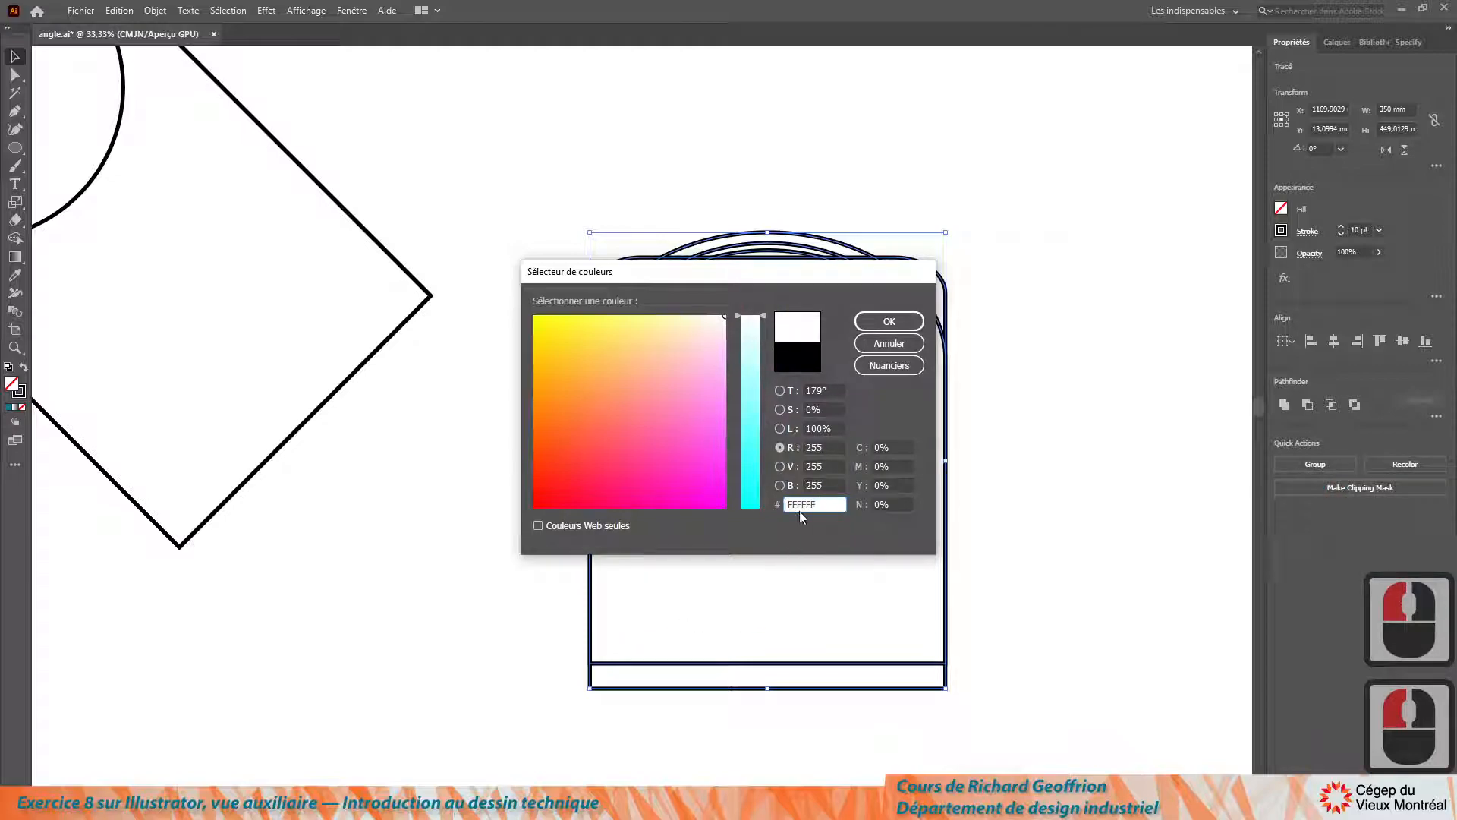
click(889, 321)
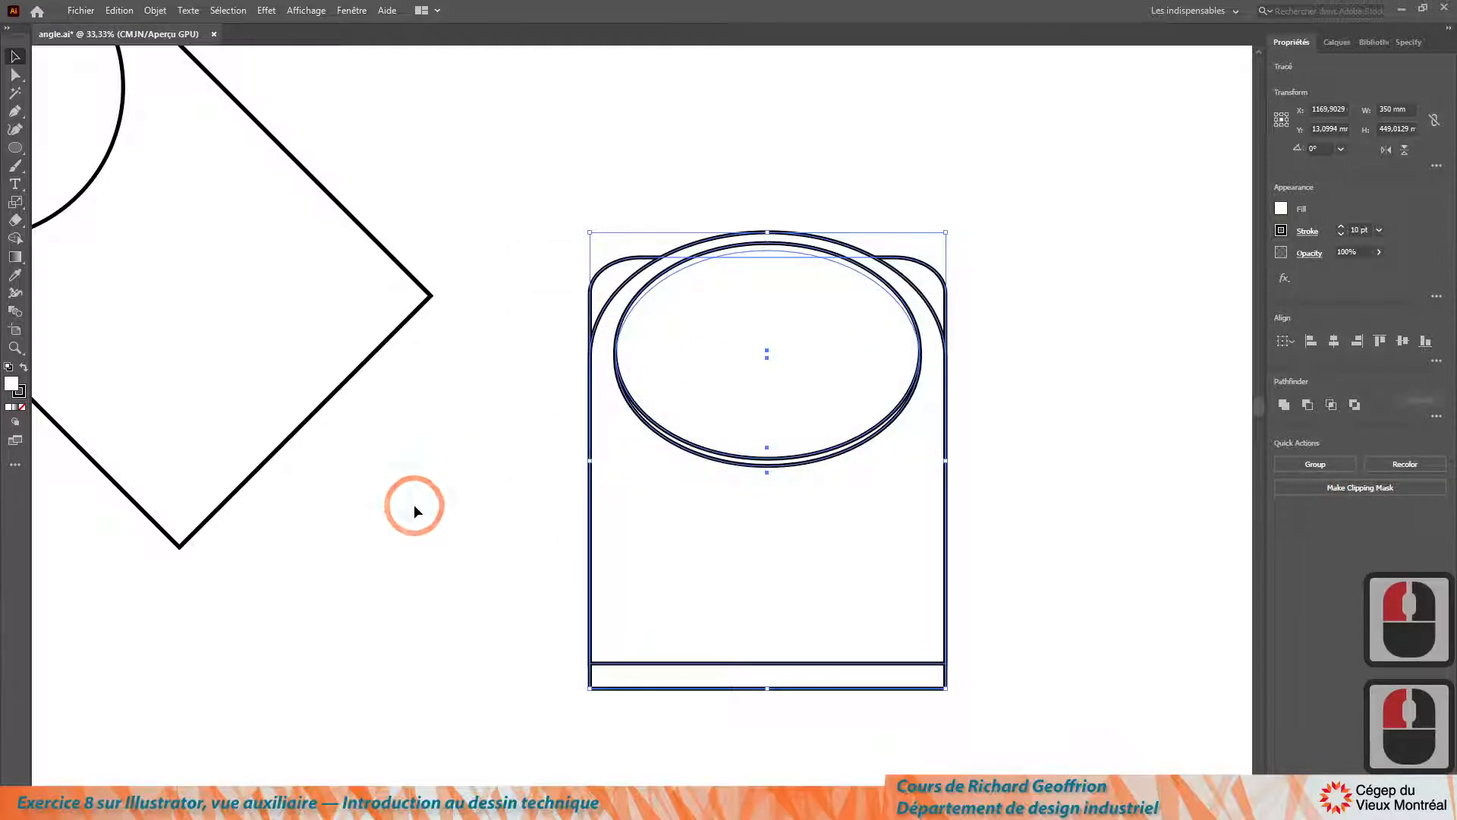
click(521, 199)
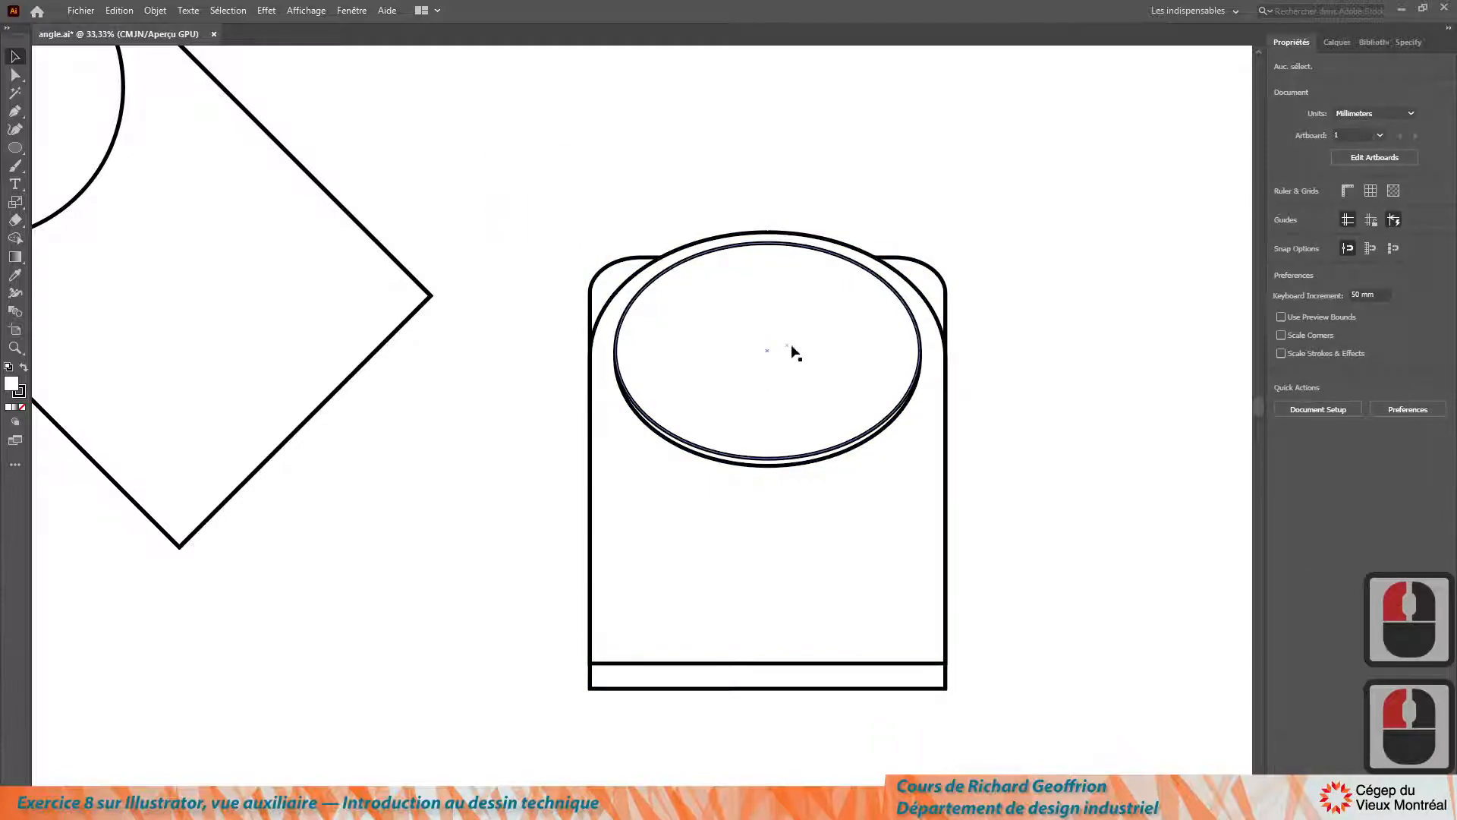
- Send the arch-topped outline to the back of the stacking order
click(18, 75)
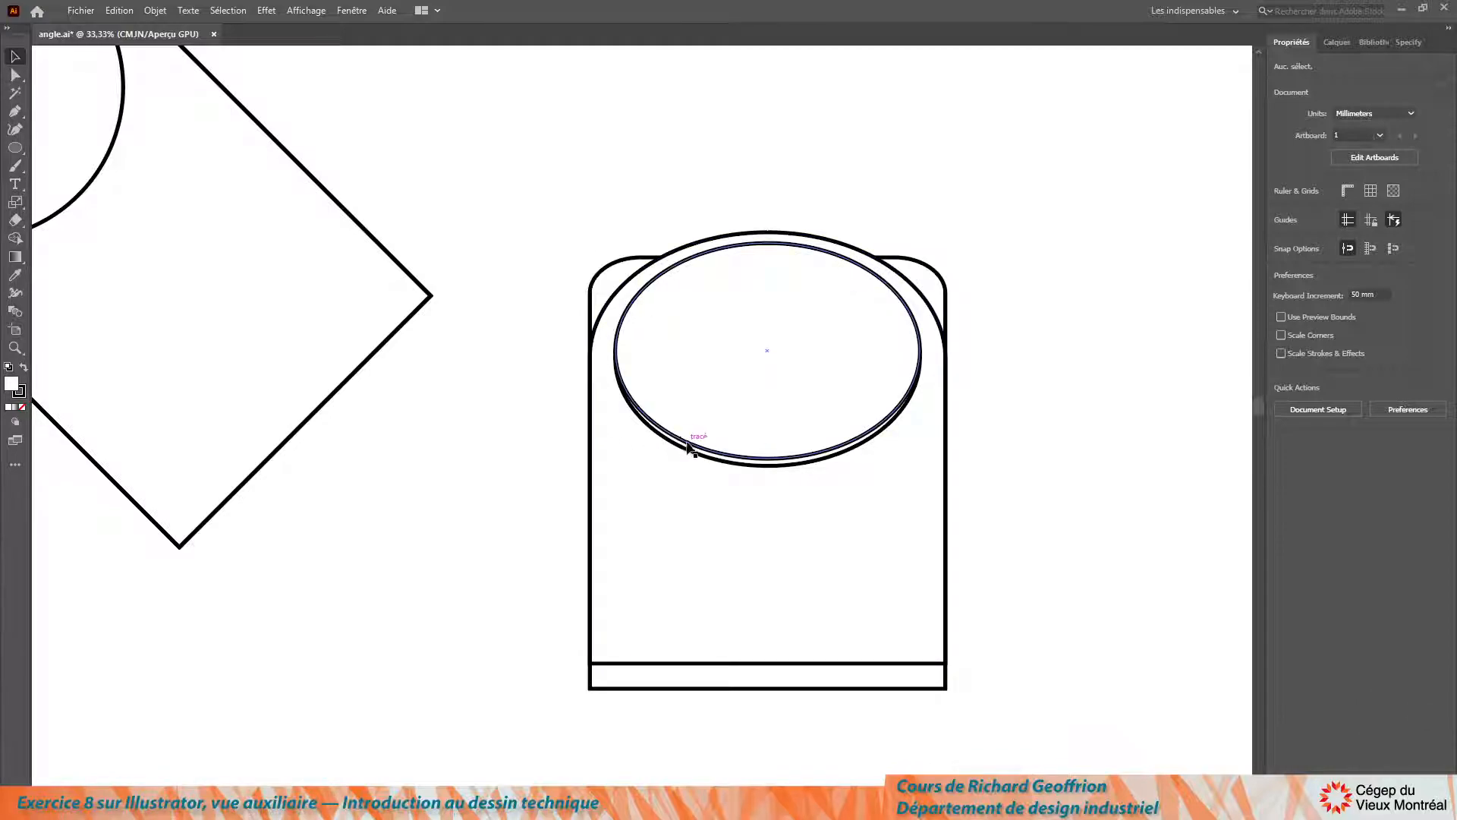
click(598, 319)
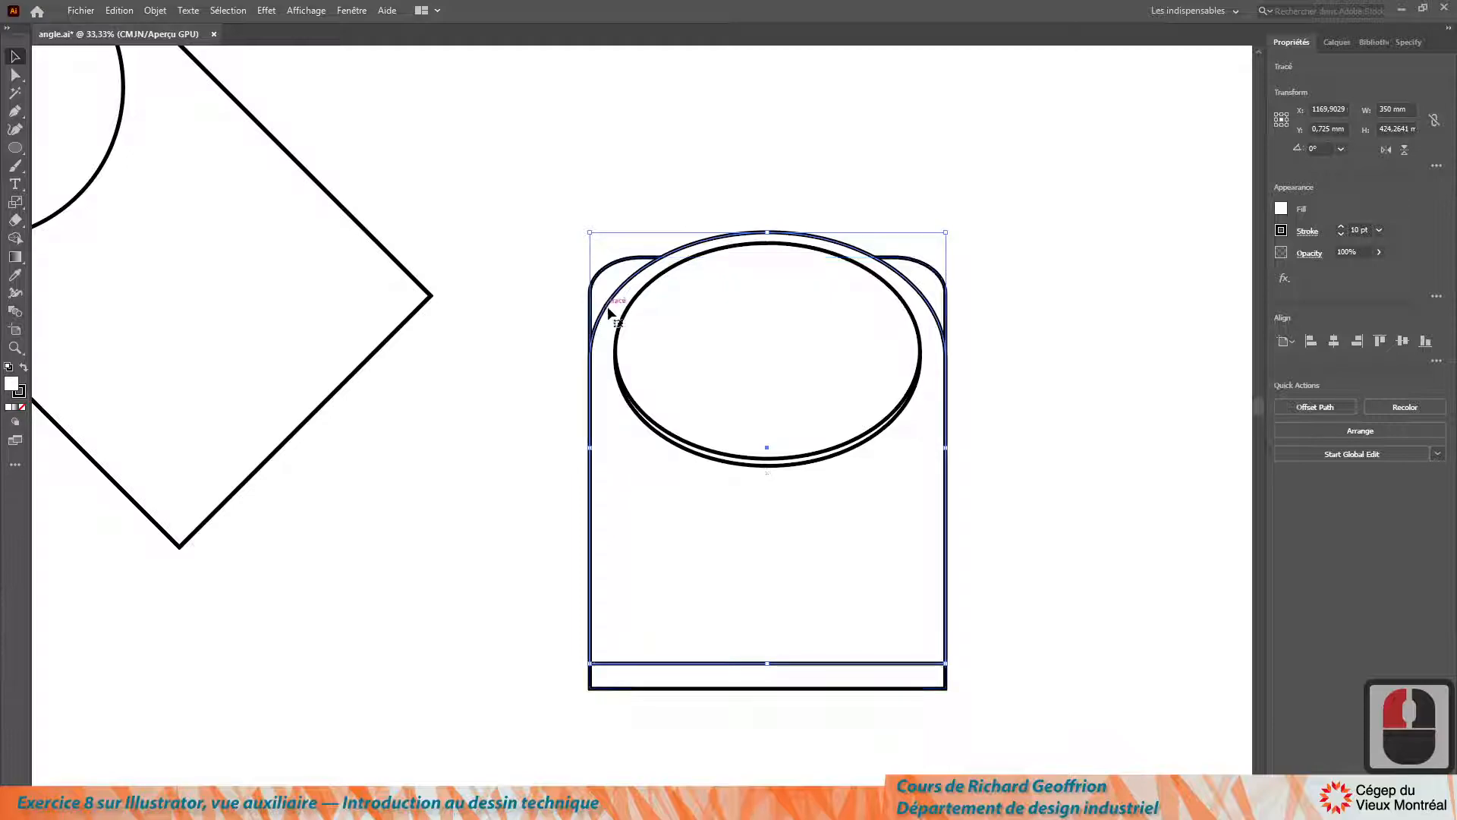
right_click(608, 307)
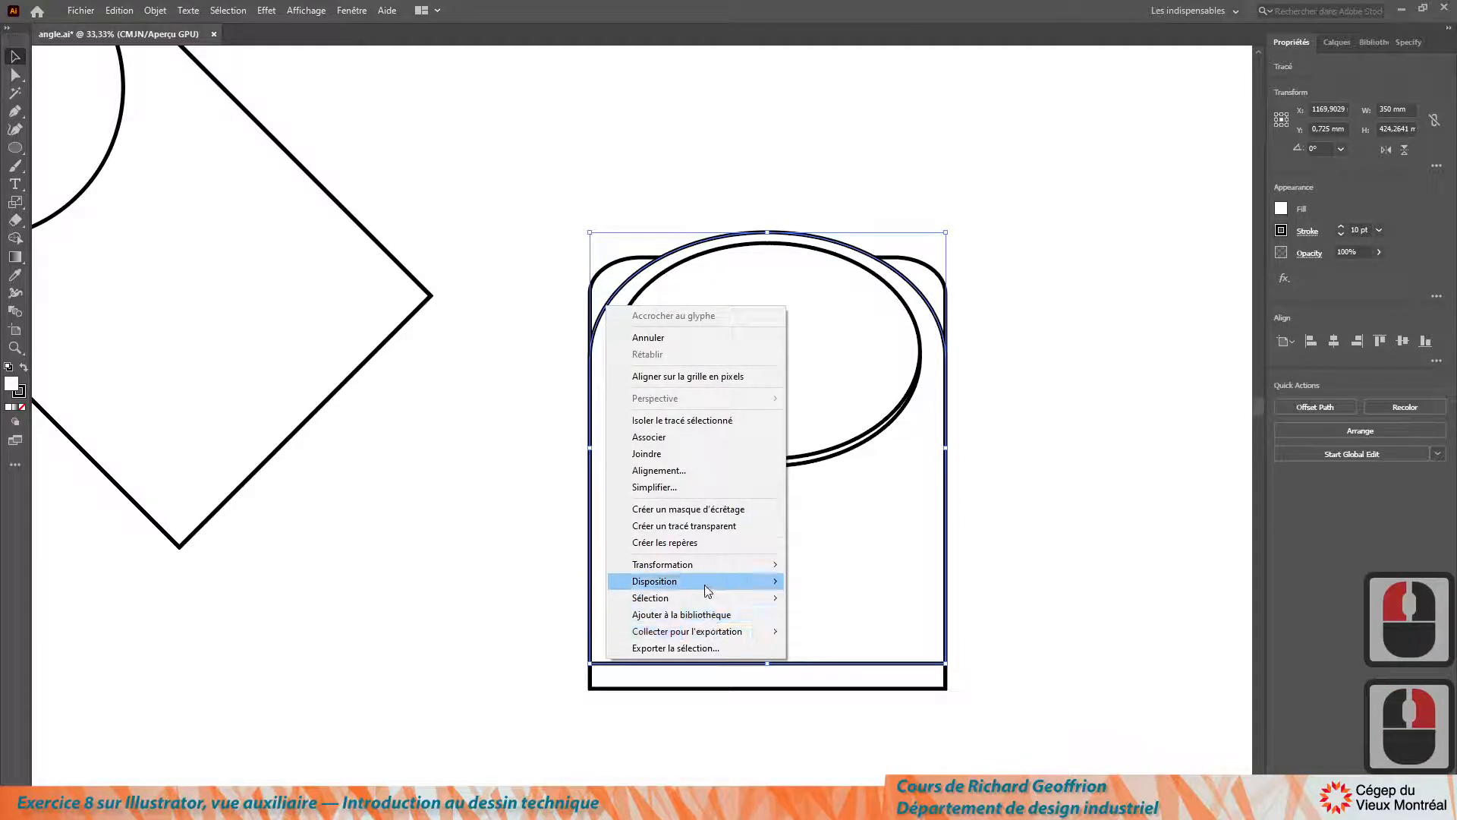
mouse_move(692, 584)
click(823, 632)
click(455, 505)
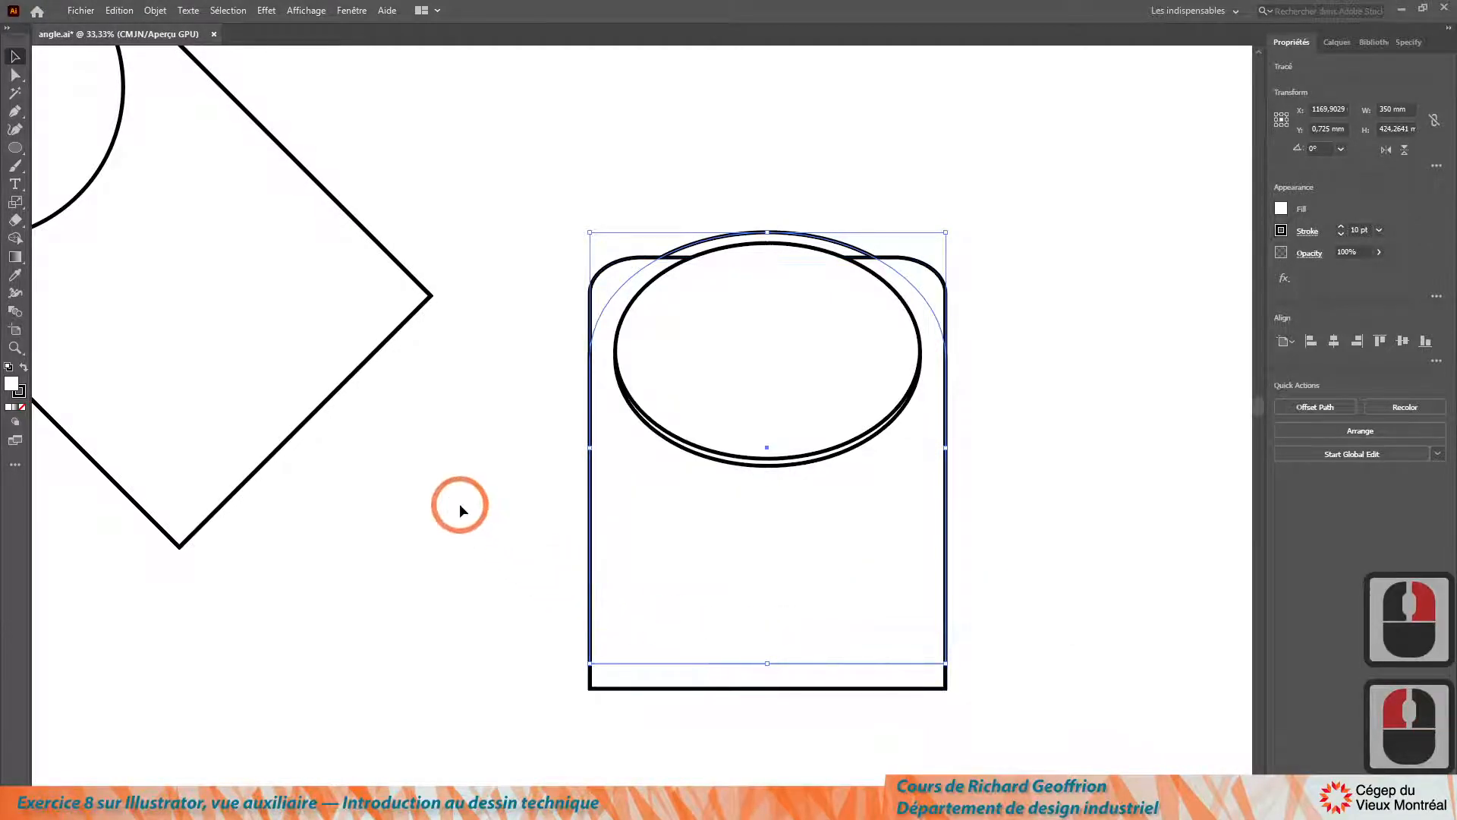
- Send the upper ellipse of the foreshortened front view to the back of the stacking order
click(740, 454)
click(876, 278)
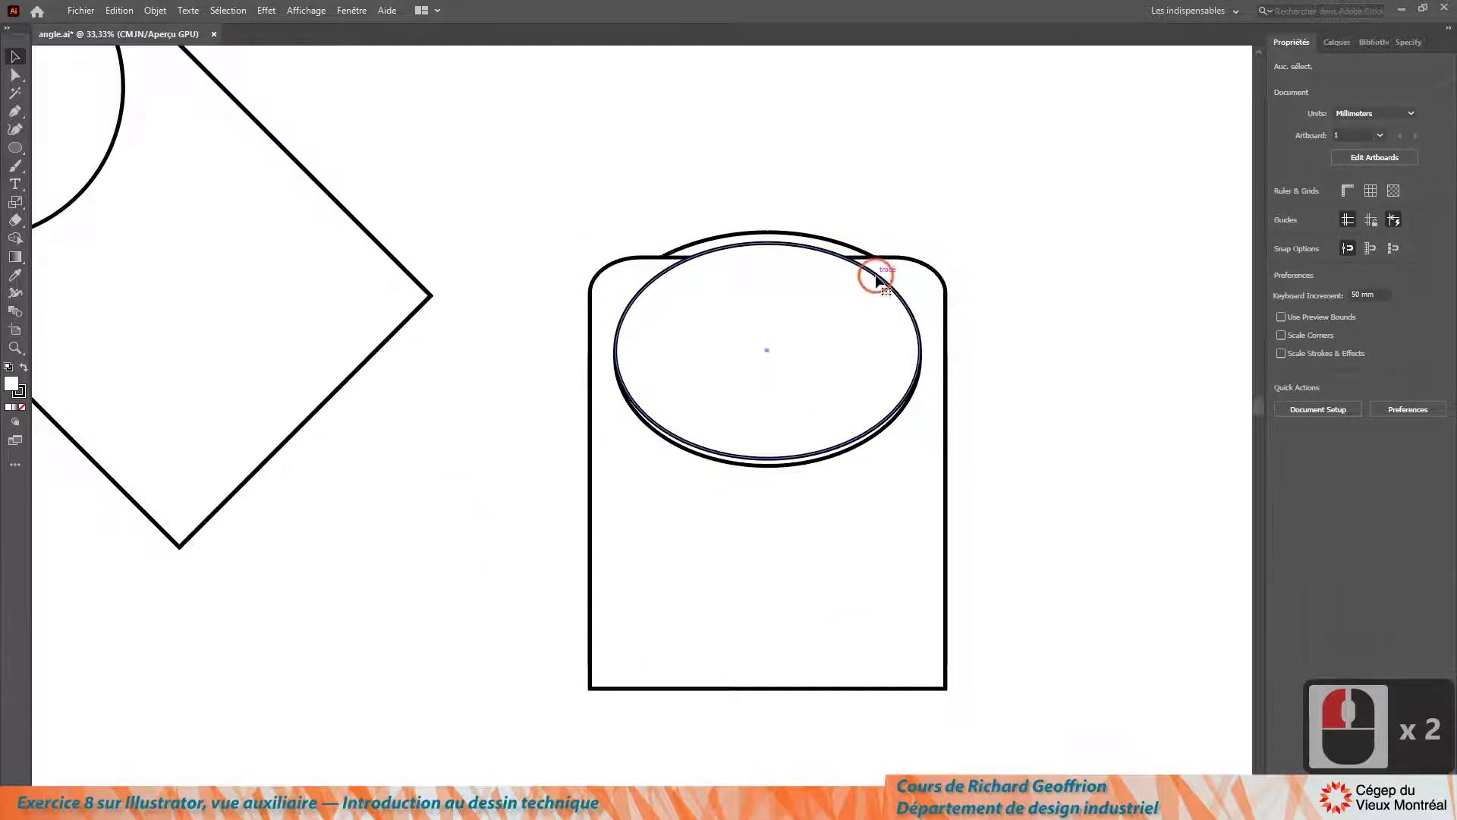
right_click(876, 277)
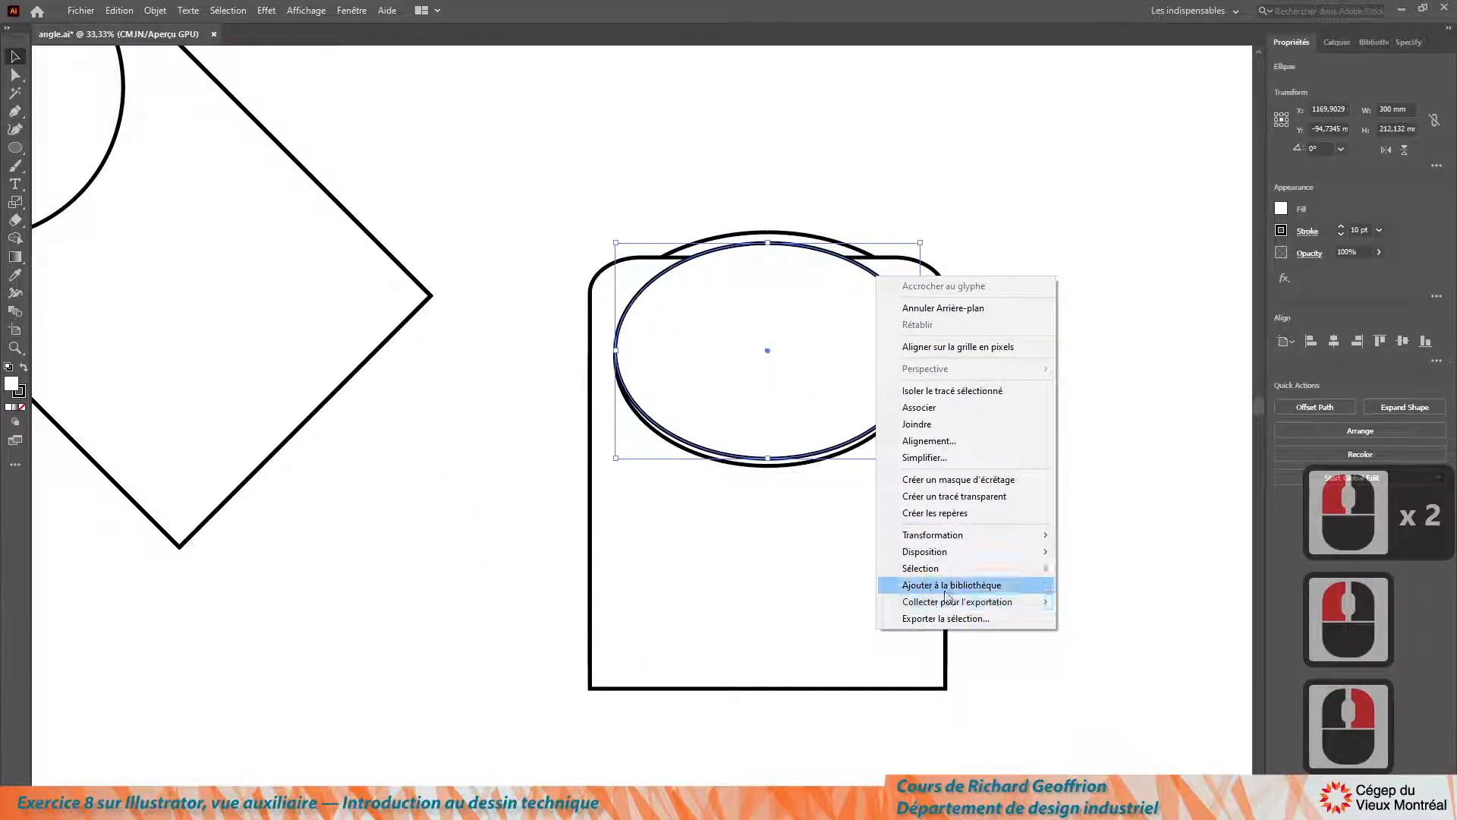
mouse_move(941, 552)
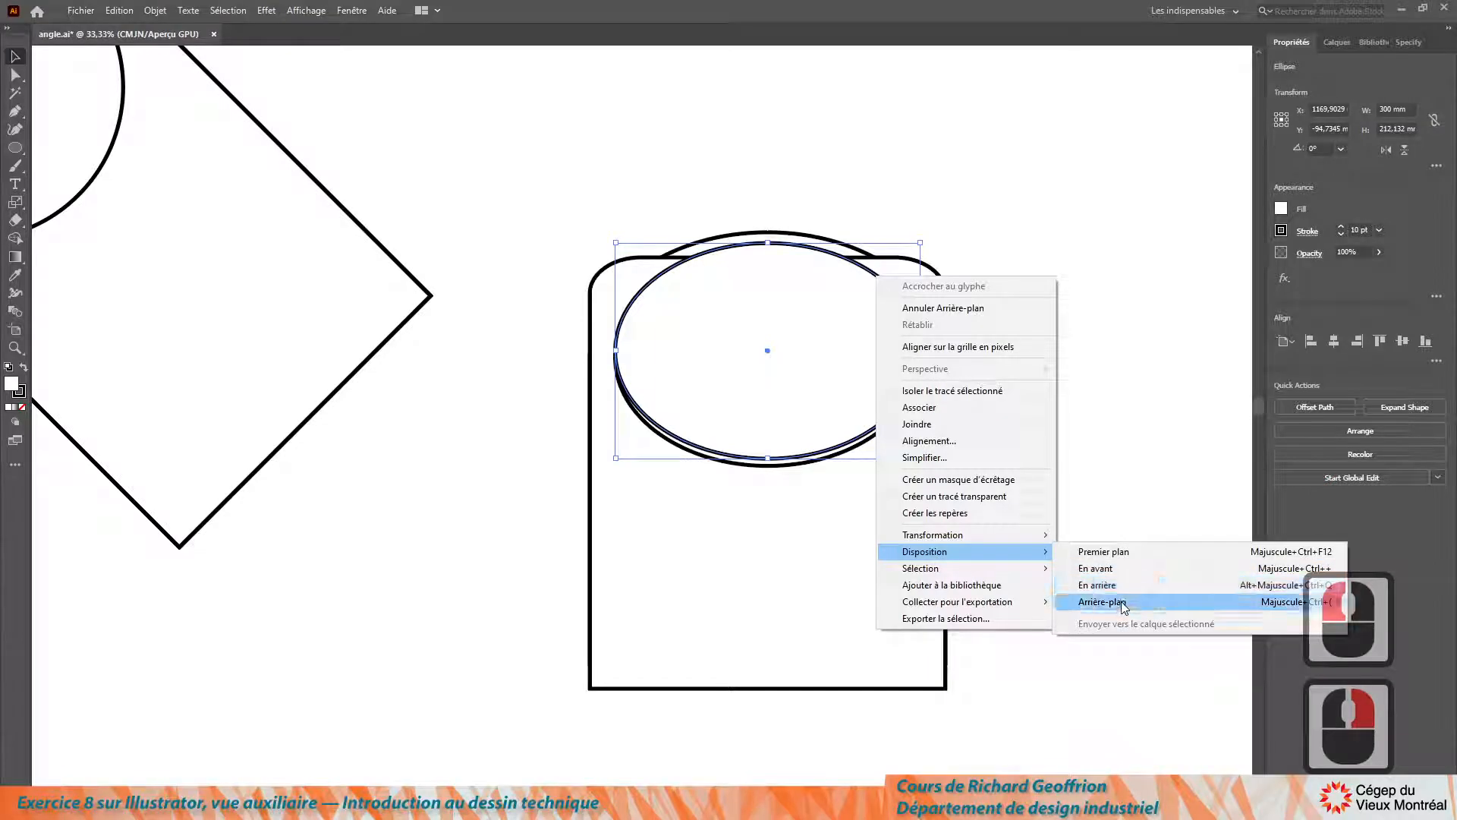
click(1102, 605)
click(389, 624)
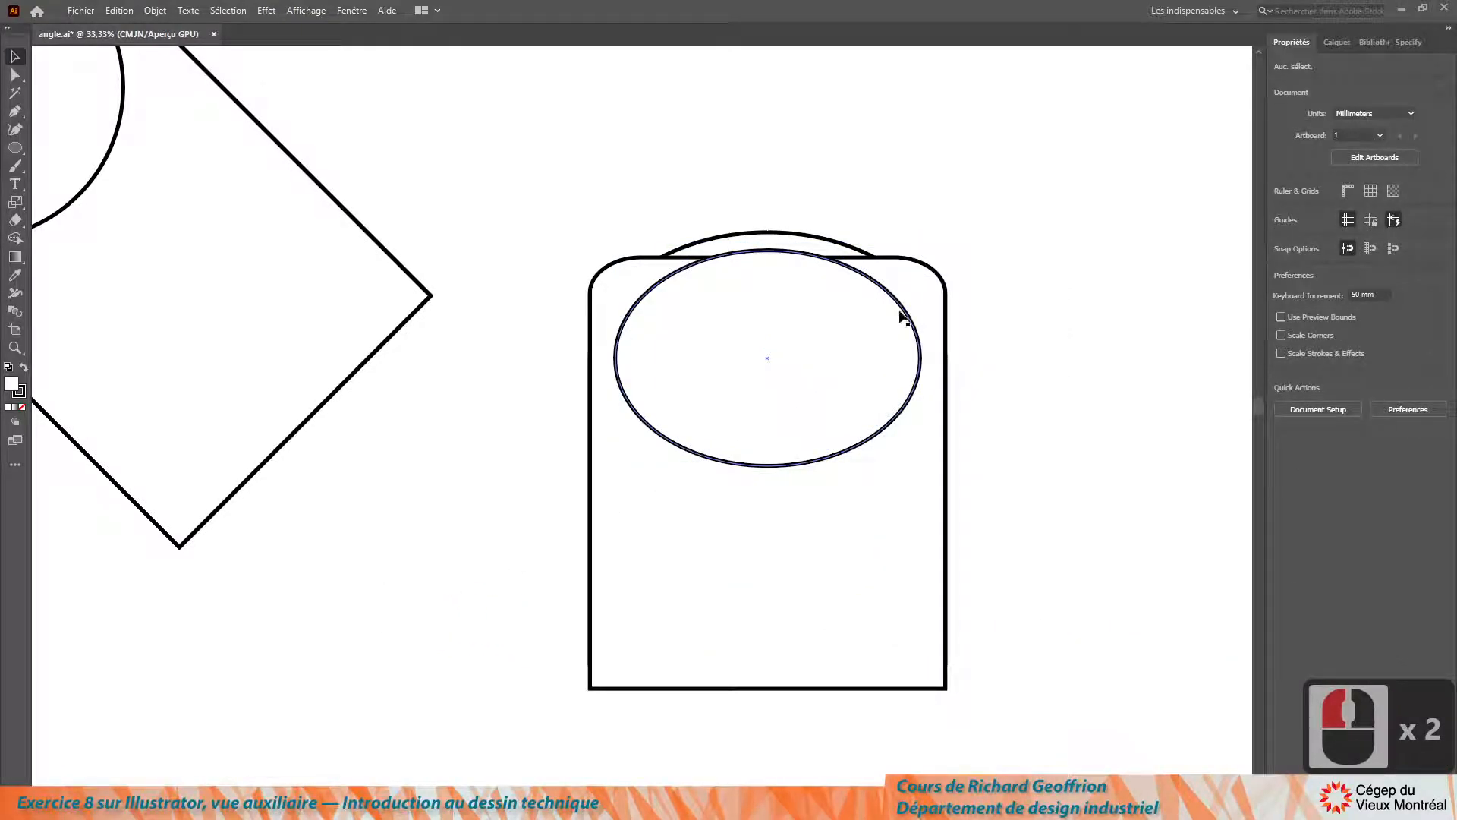
- Send the rounded-corner outline to the back, behind the arch-topped outline
click(946, 315)
right_click(945, 314)
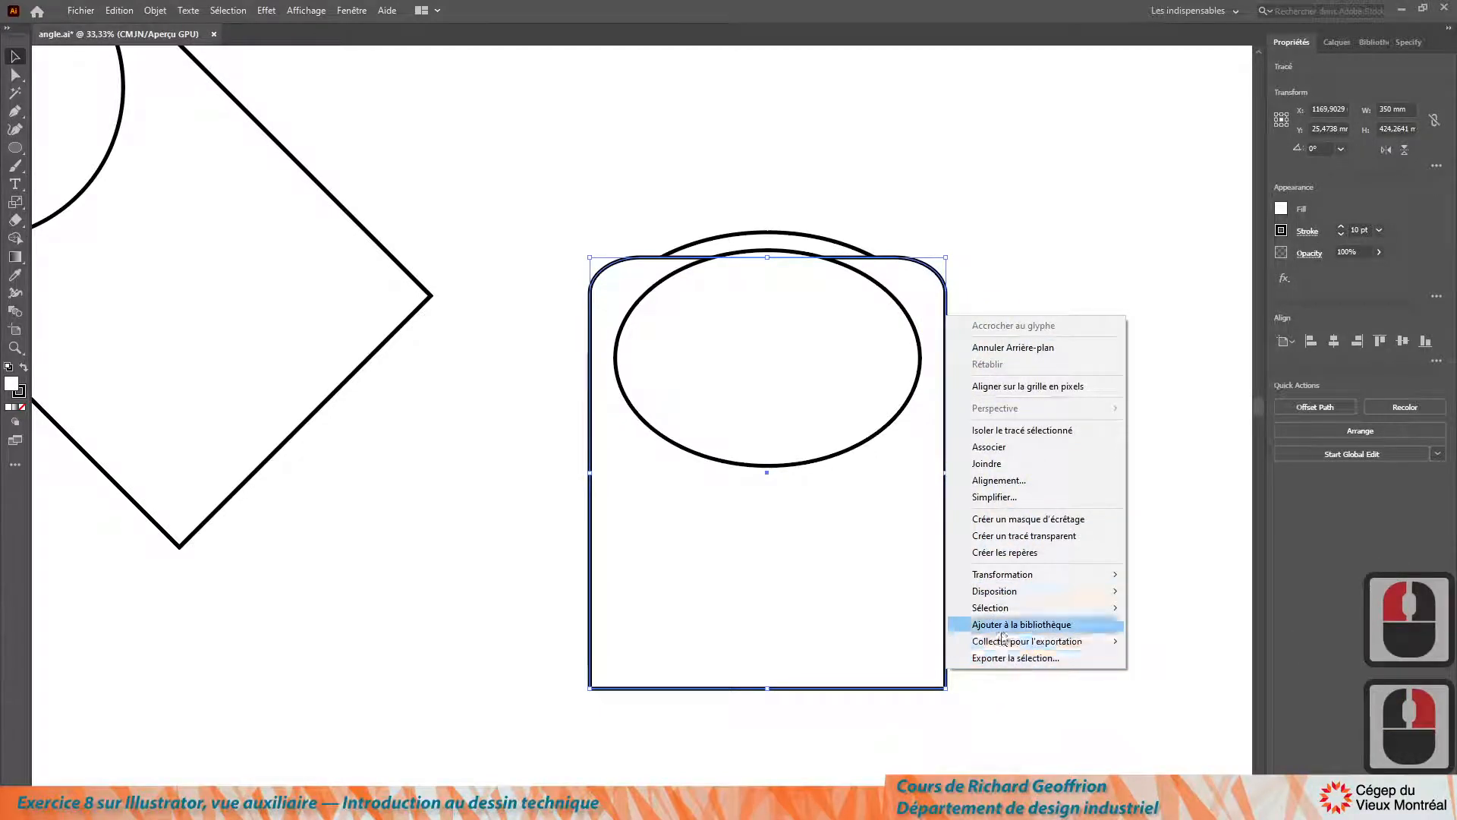
mouse_move(1002, 593)
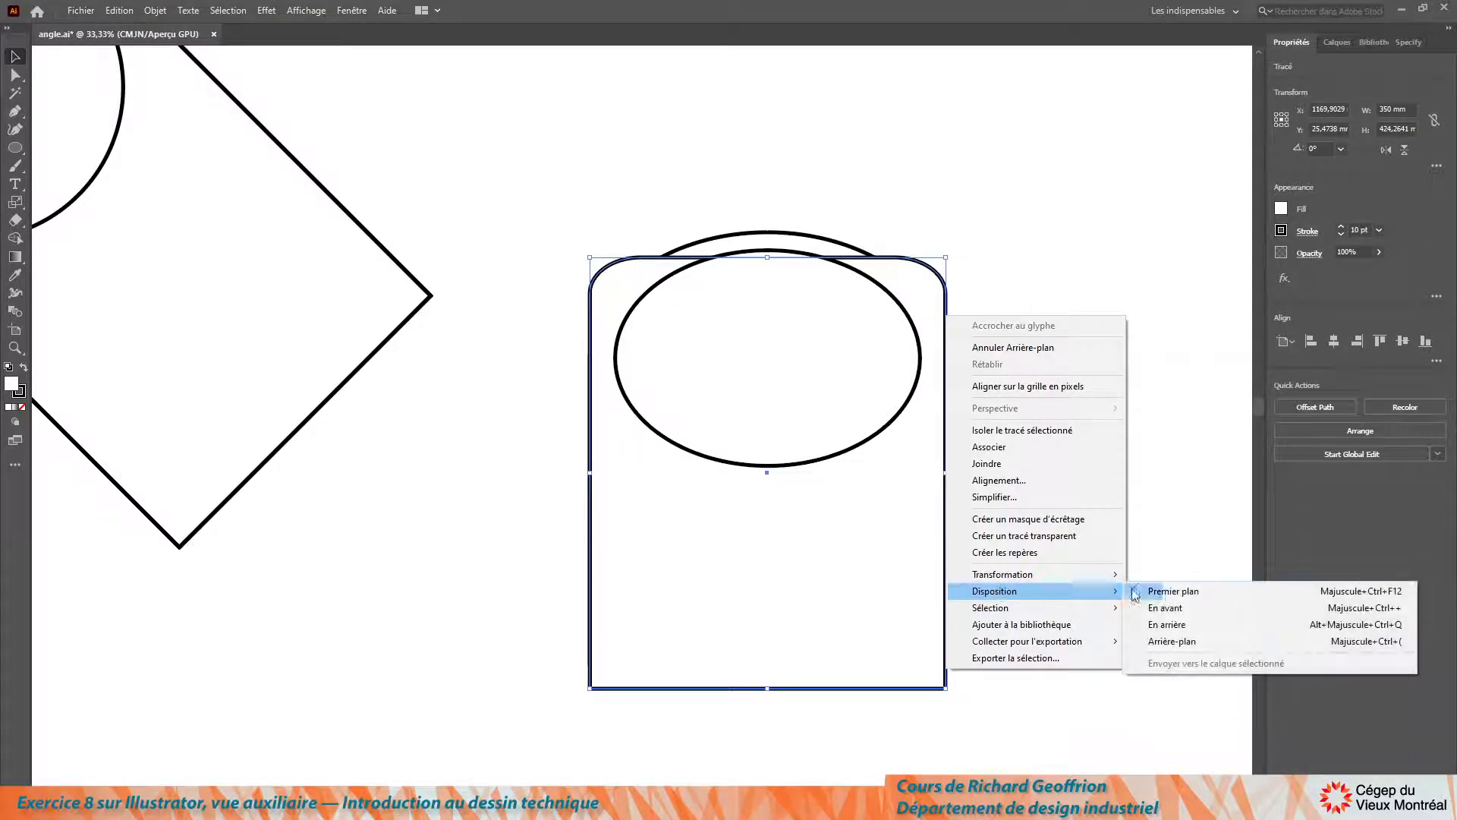
click(1178, 641)
double_click(1075, 353)
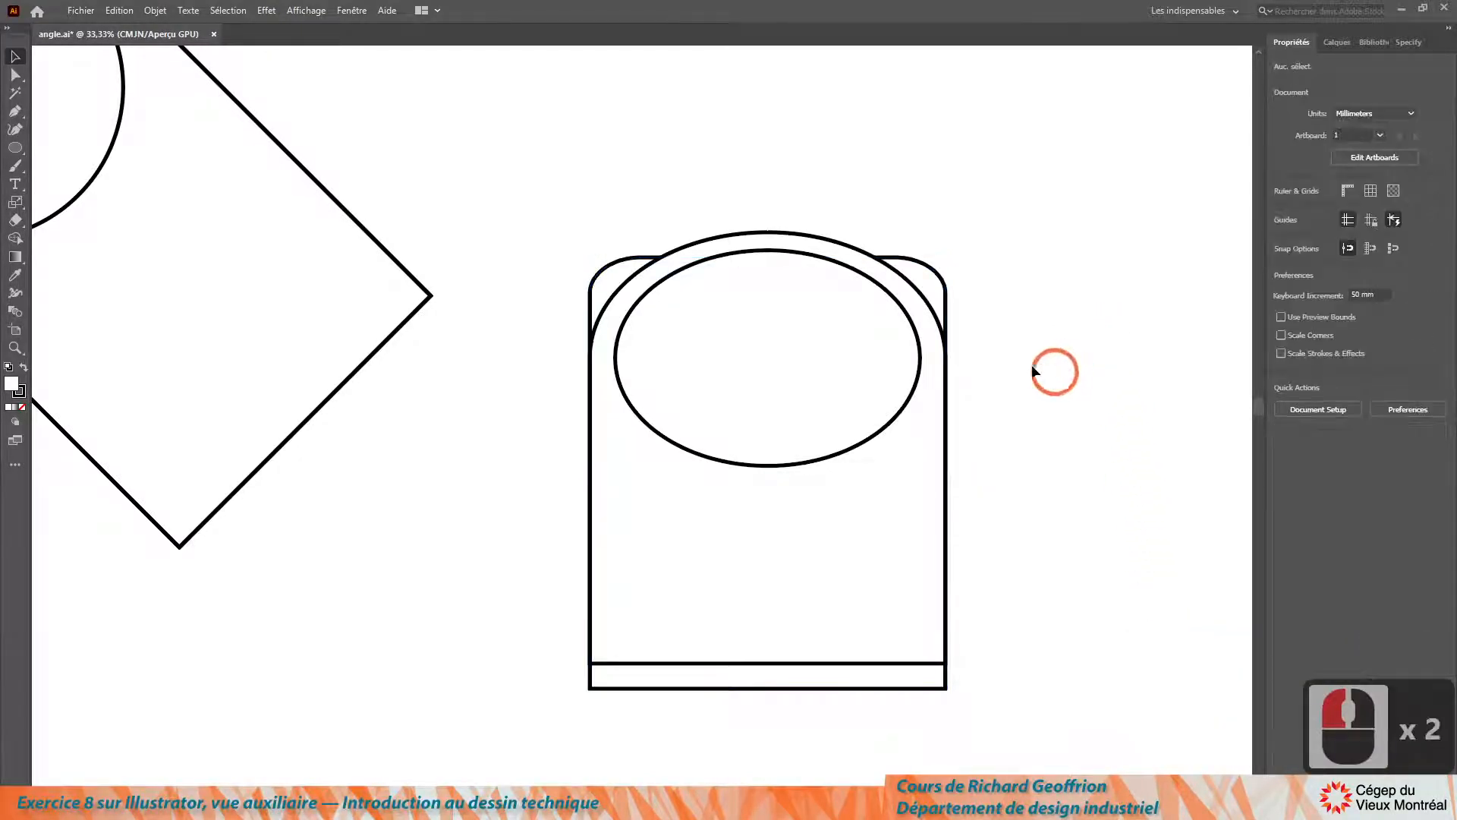
- Hide the arch-topped and rounded-corner outlines to expose both ellipses
click(741, 253)
click(742, 187)
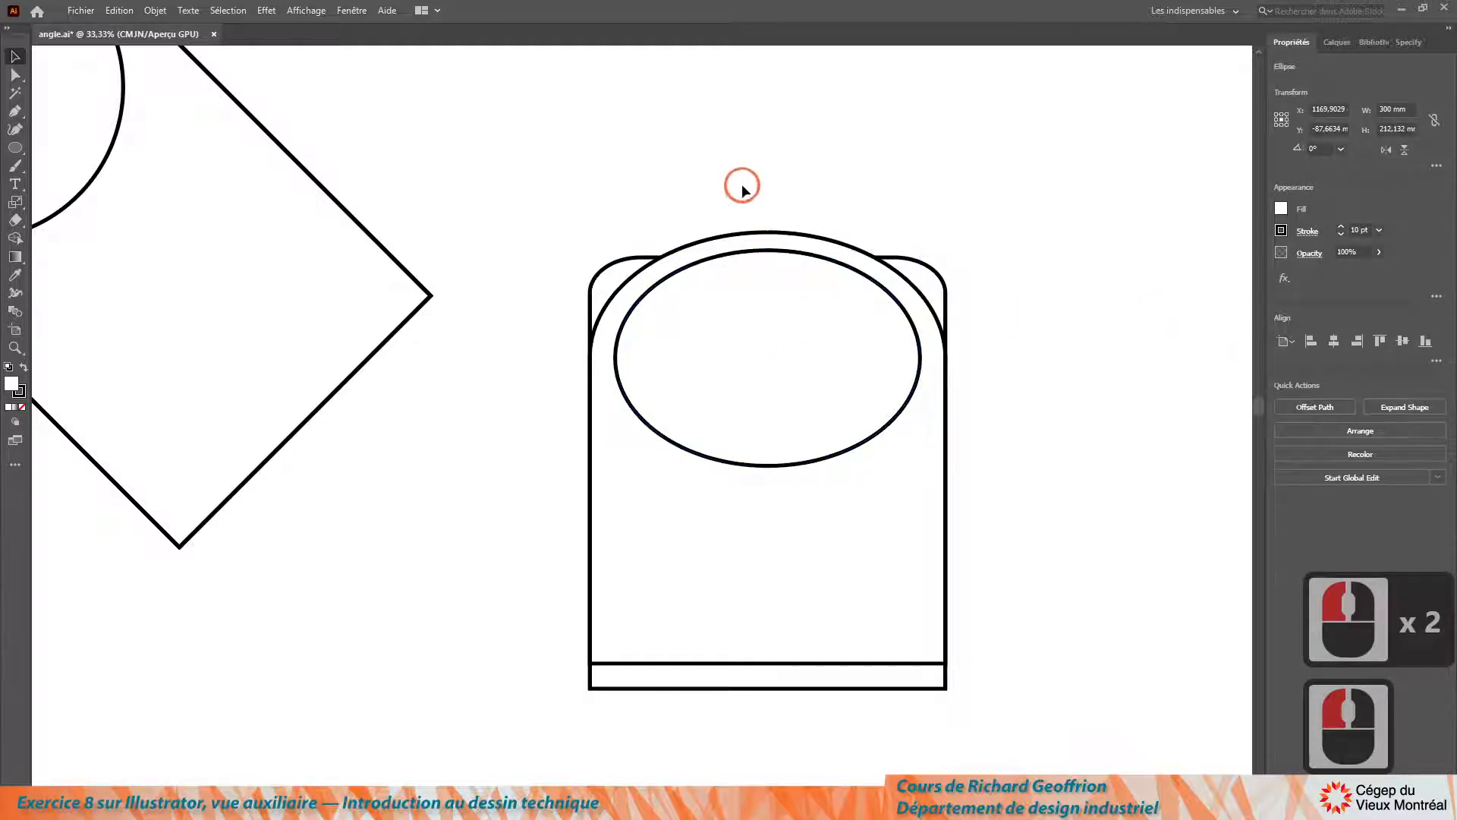
drag(504, 608, 1032, 727)
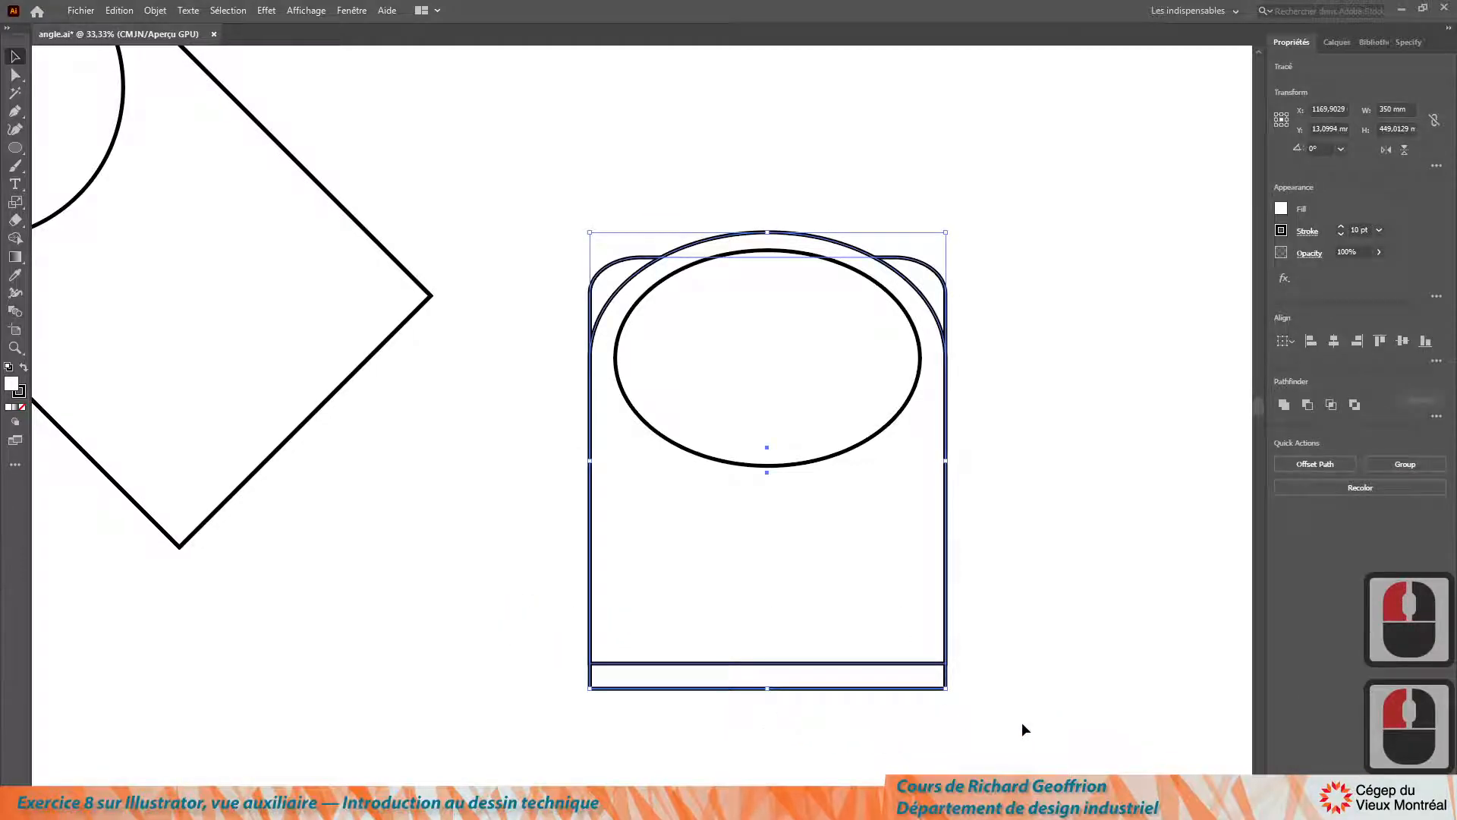
key(ctrl+3)
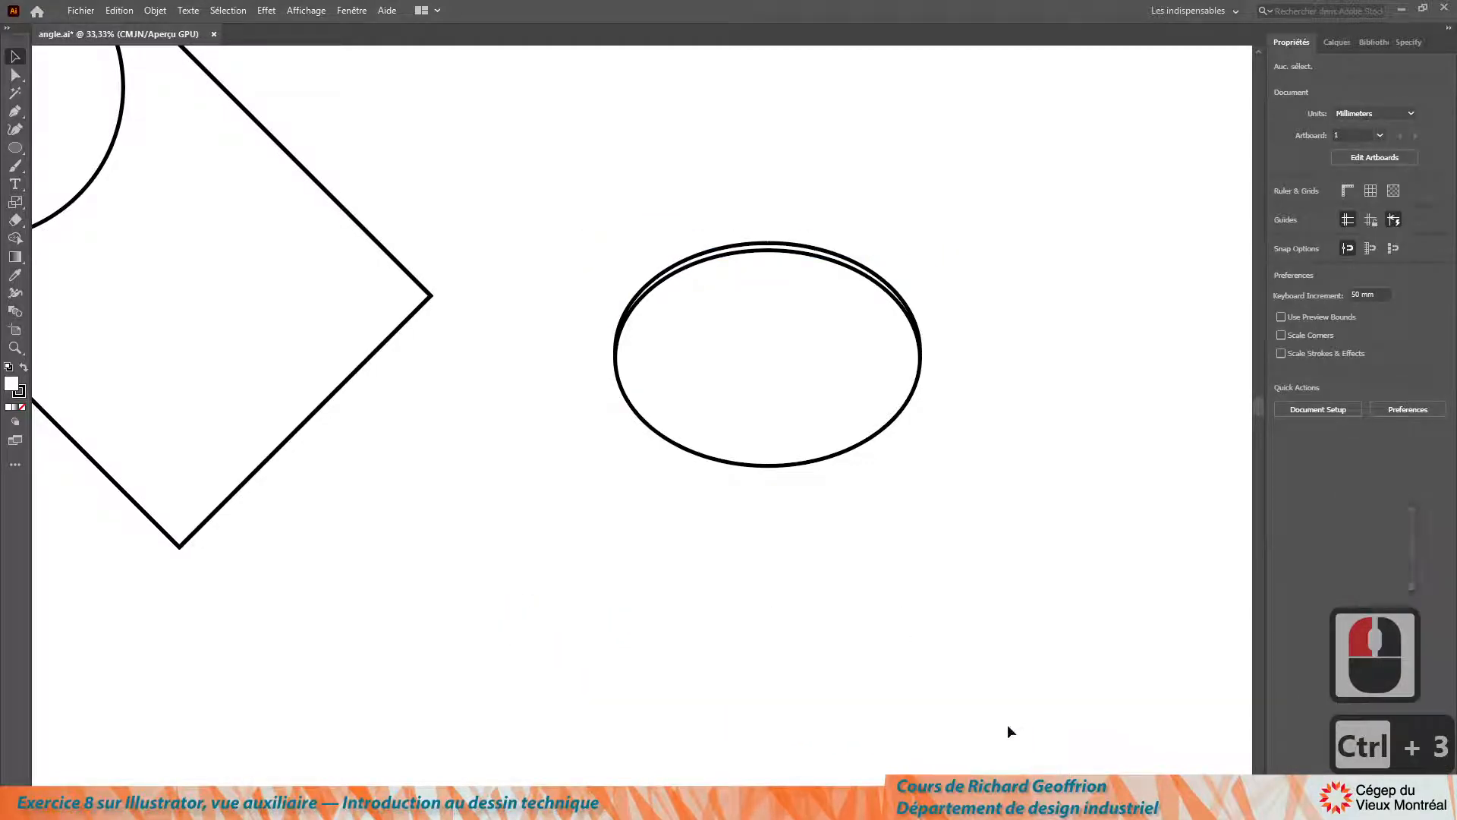
- Bring the upper ellipse to the front, and show the hidden outlines again
click(800, 244)
click(801, 247)
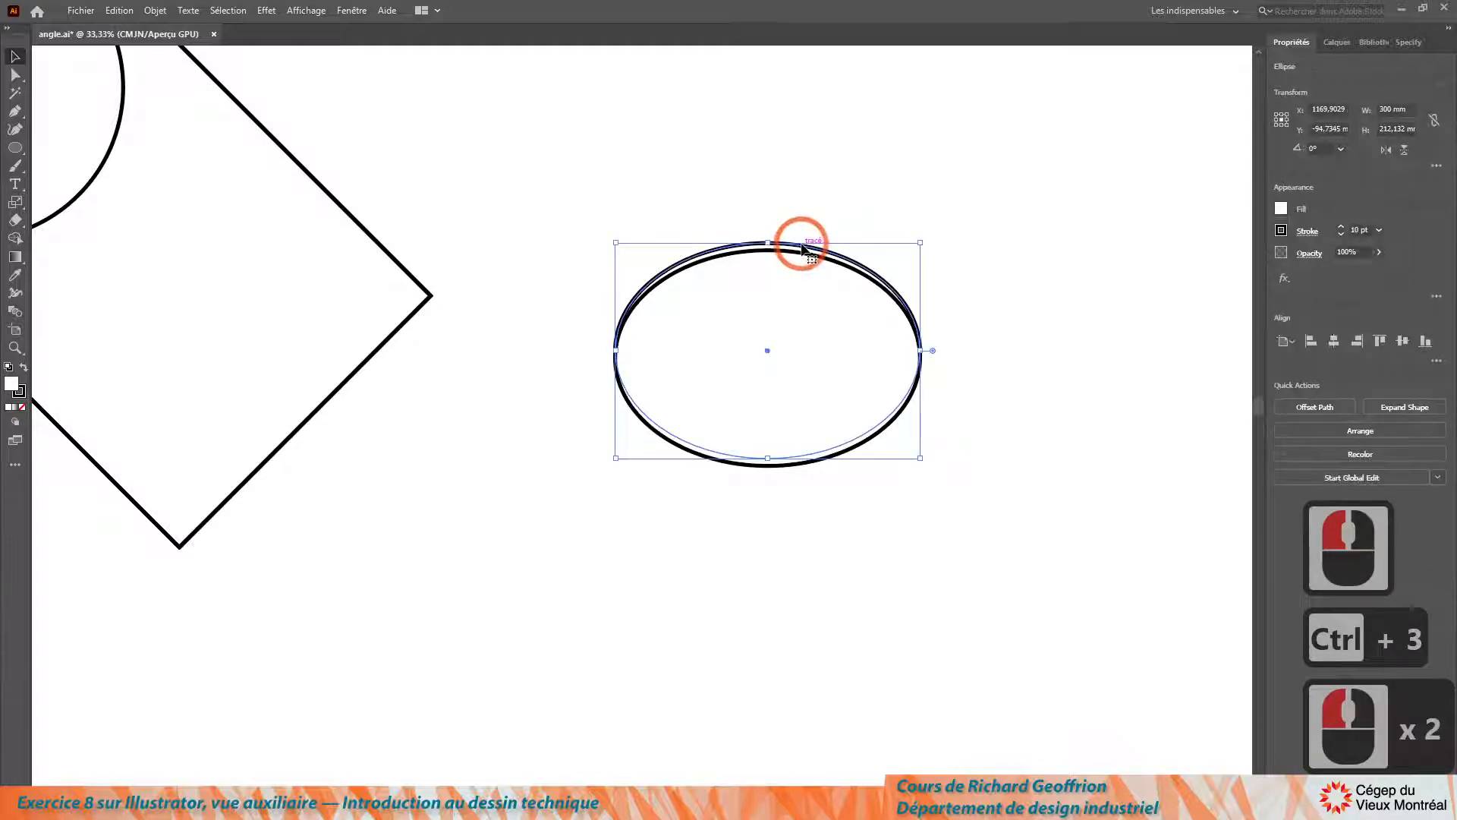
right_click(801, 248)
mouse_move(868, 529)
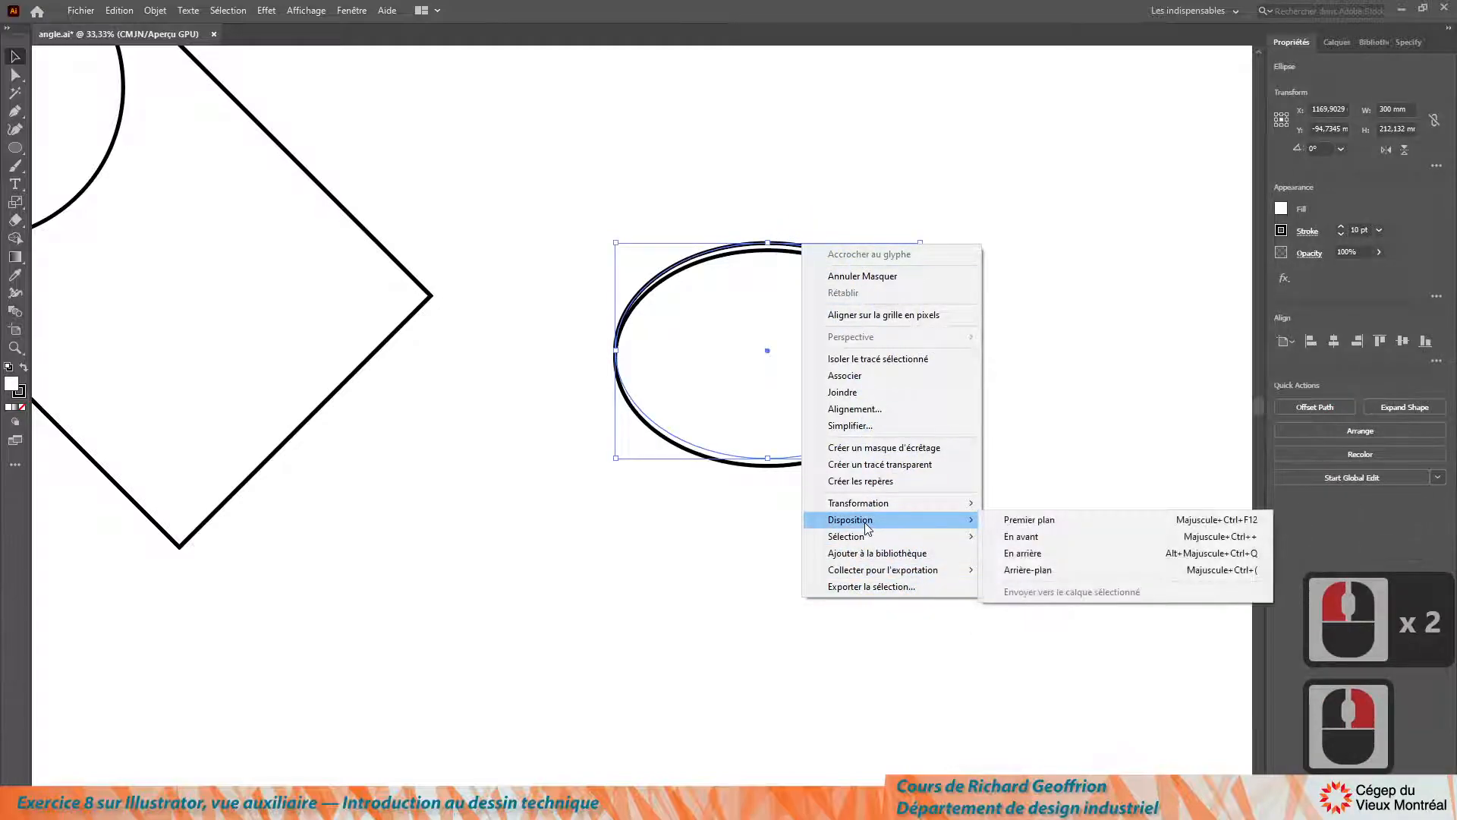
click(1036, 518)
click(1013, 409)
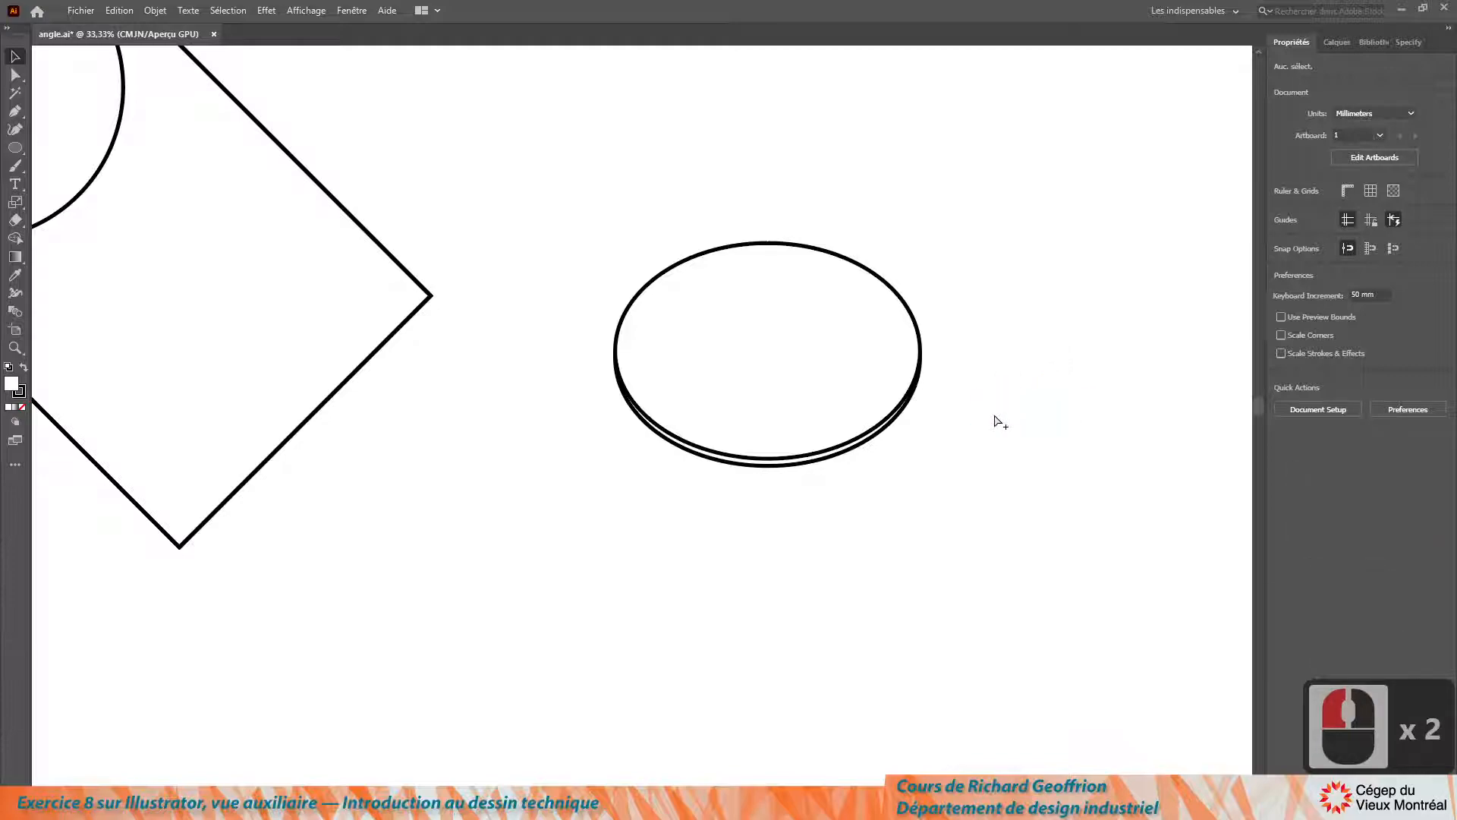
key(ctrl+alt+3)
click(989, 295)
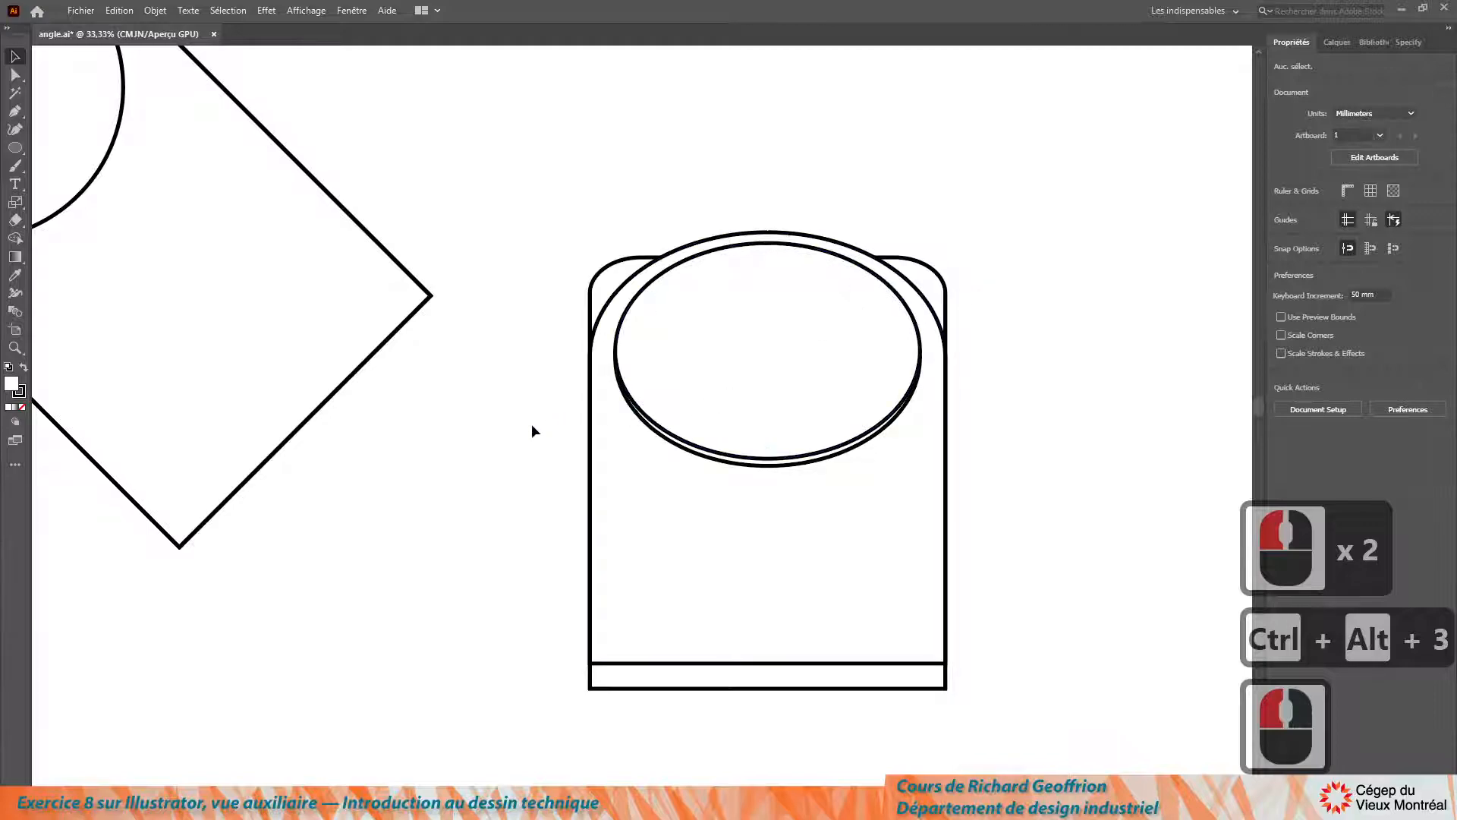
- Raise the rounded-corner outline's two bottom corner points about 25 mm to meet the arch-topped outline's bottom edge
alt+scroll(542, 429, up, 3)
alt+scroll(539, 455, down, 6)
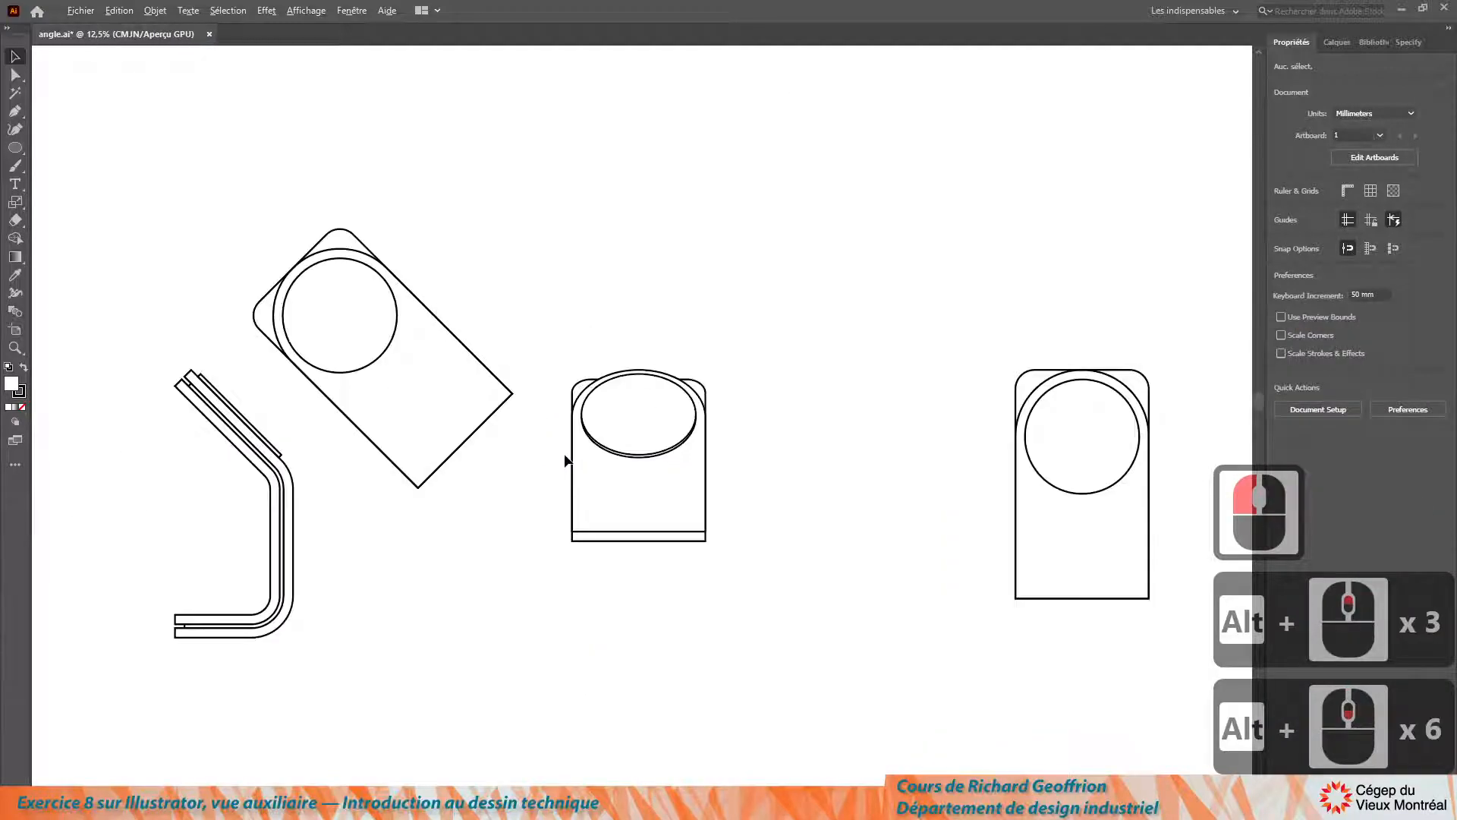
alt+scroll(566, 461, up, 1)
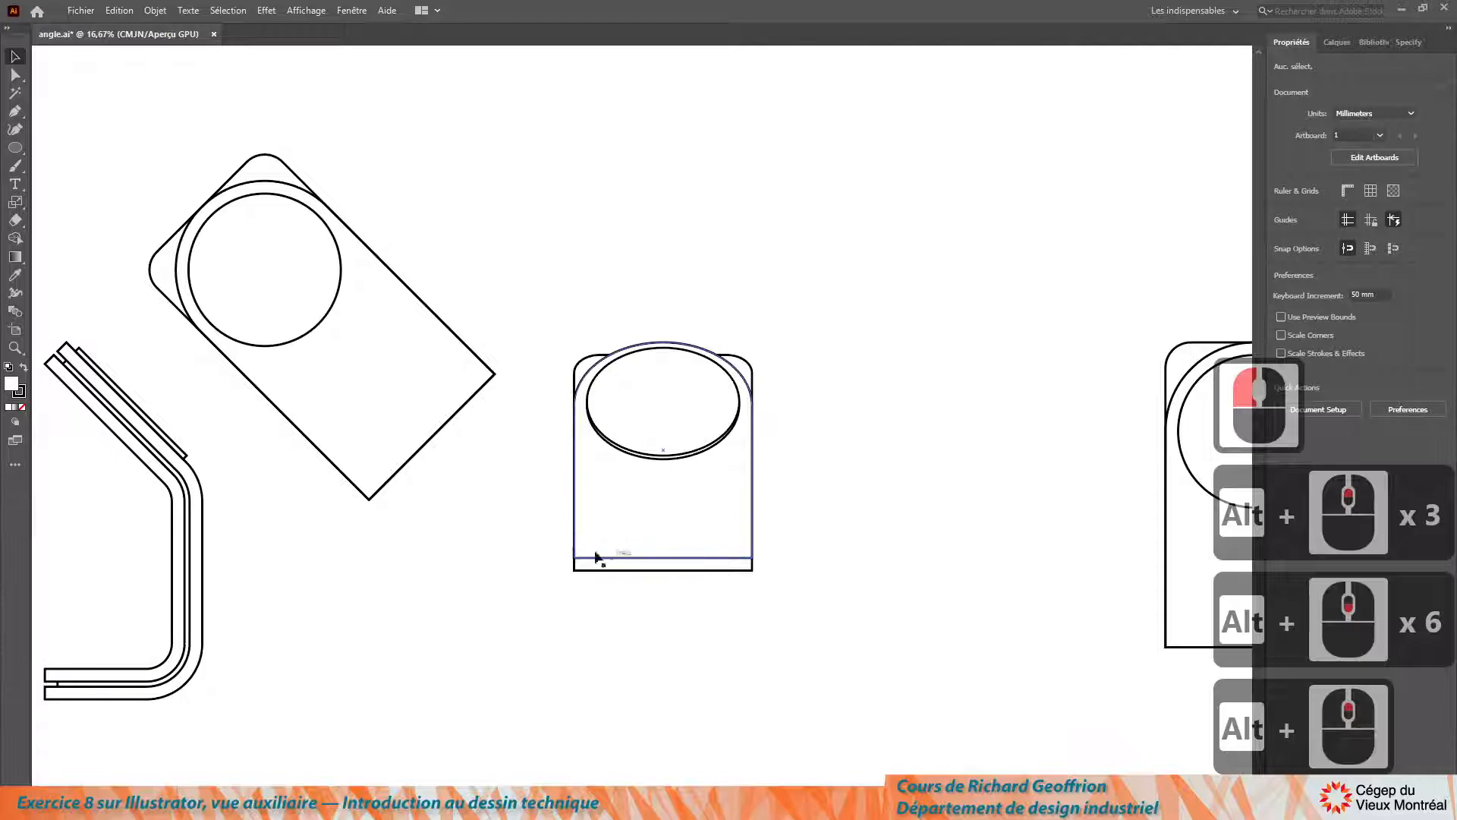
click(727, 602)
drag(547, 566, 819, 612)
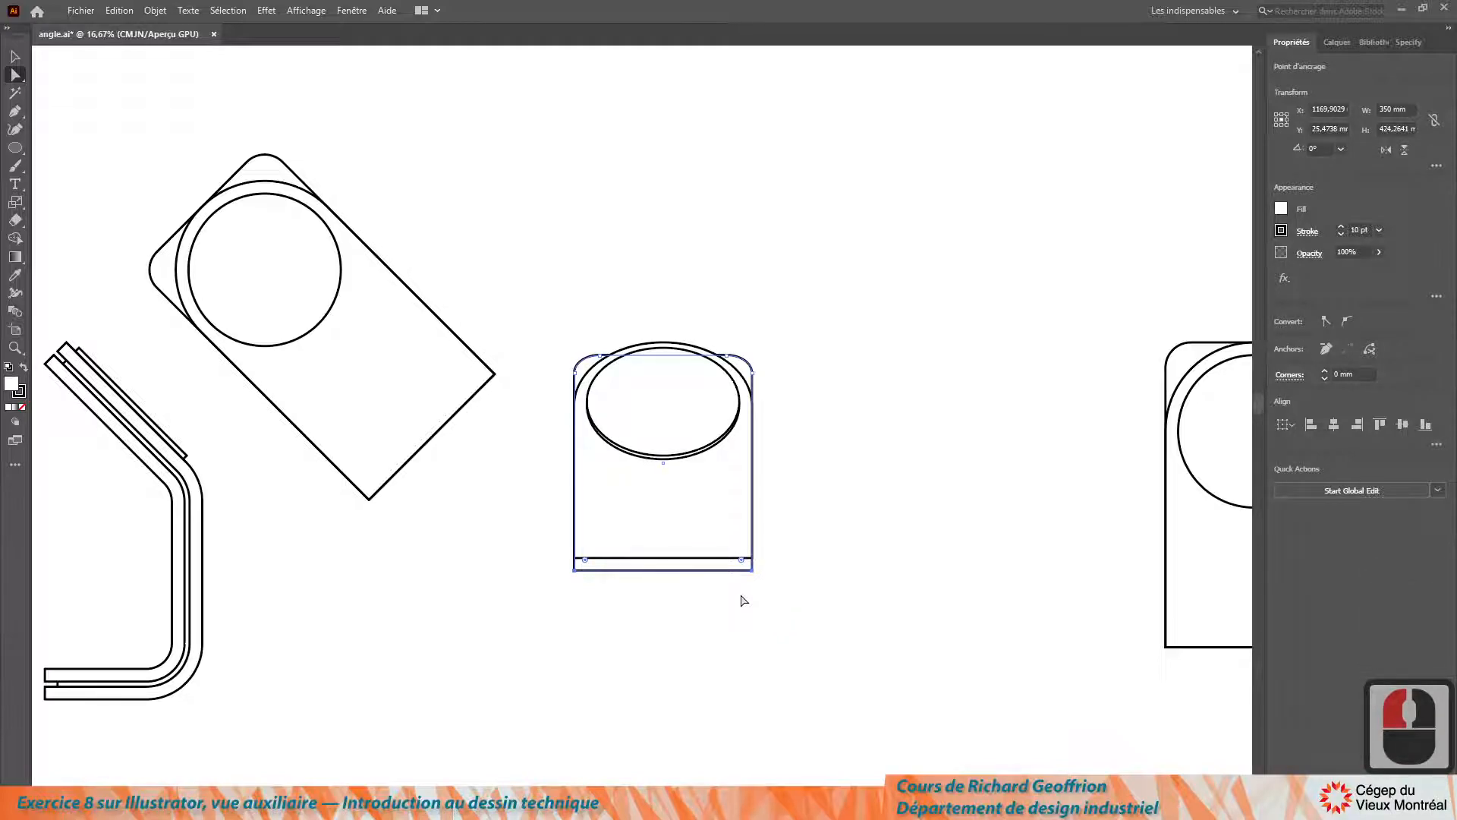
drag(752, 580, 754, 560)
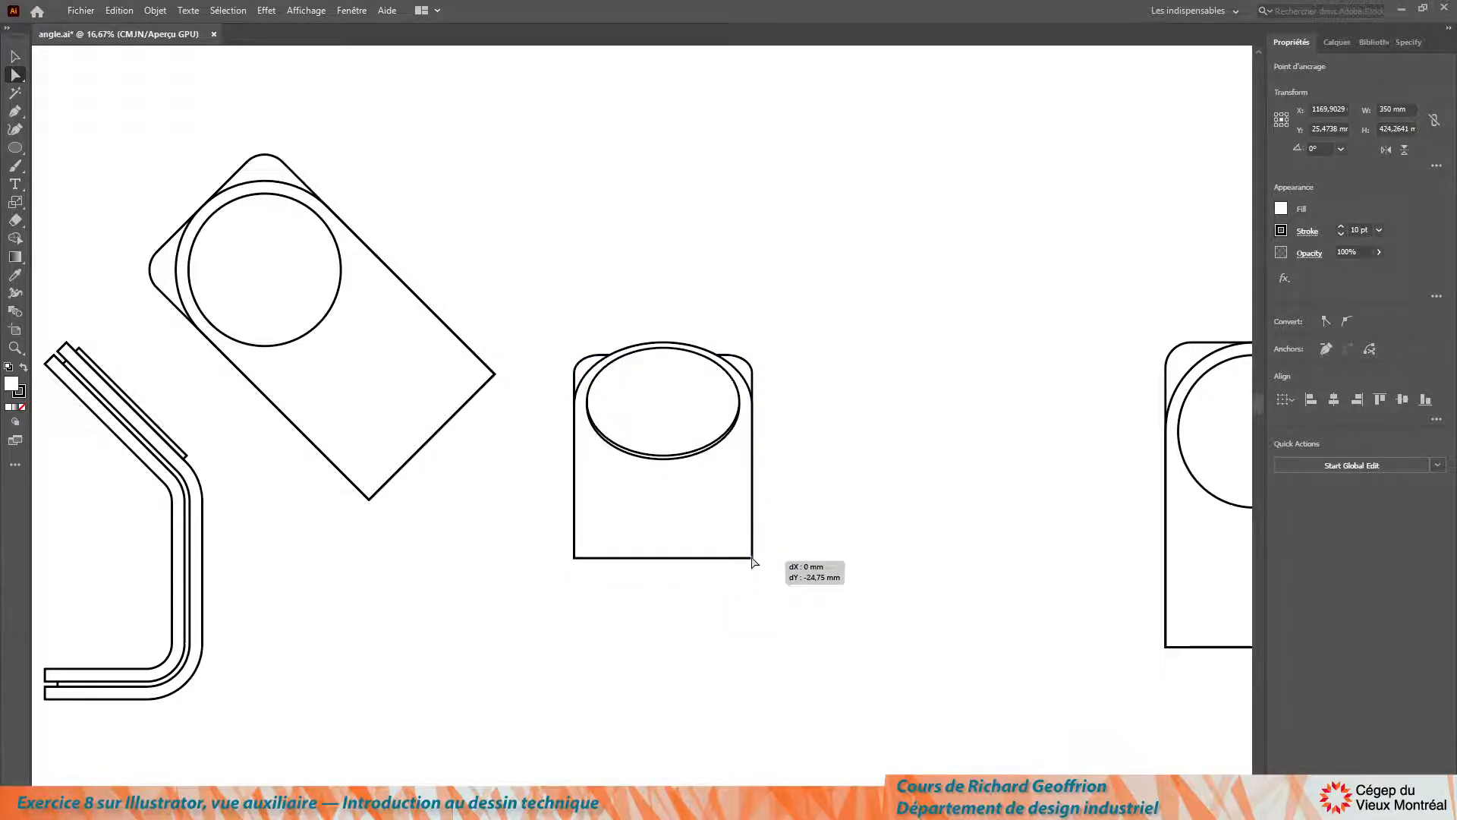
drag(754, 564, 758, 562)
click(775, 645)
- Lower the bottom corner points of both plate outlines together about 278 mm to align with the side profile's lowest edge
drag(501, 527, 839, 613)
scroll(838, 617, up, 3)
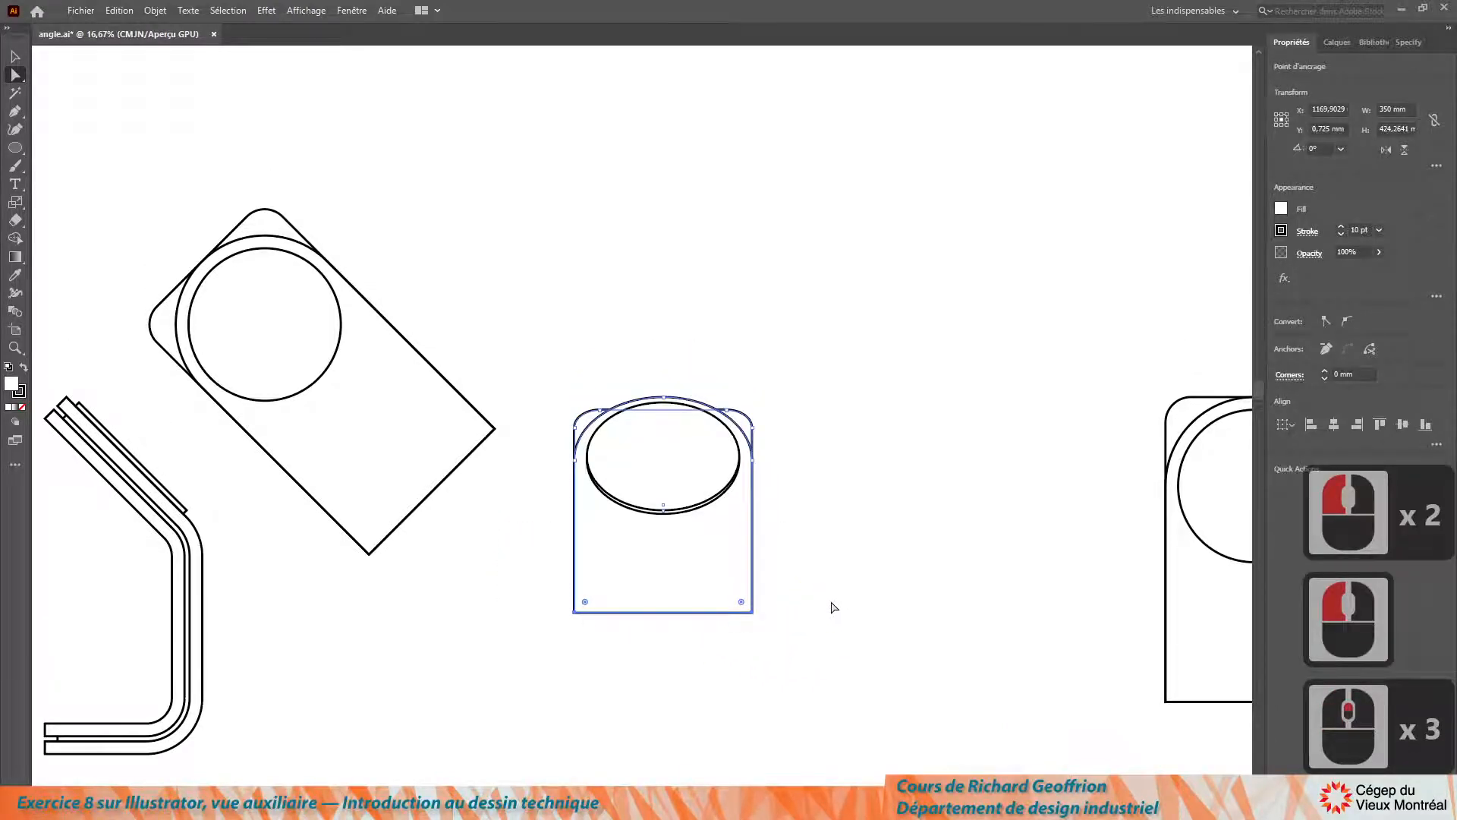
drag(691, 619, 680, 752)
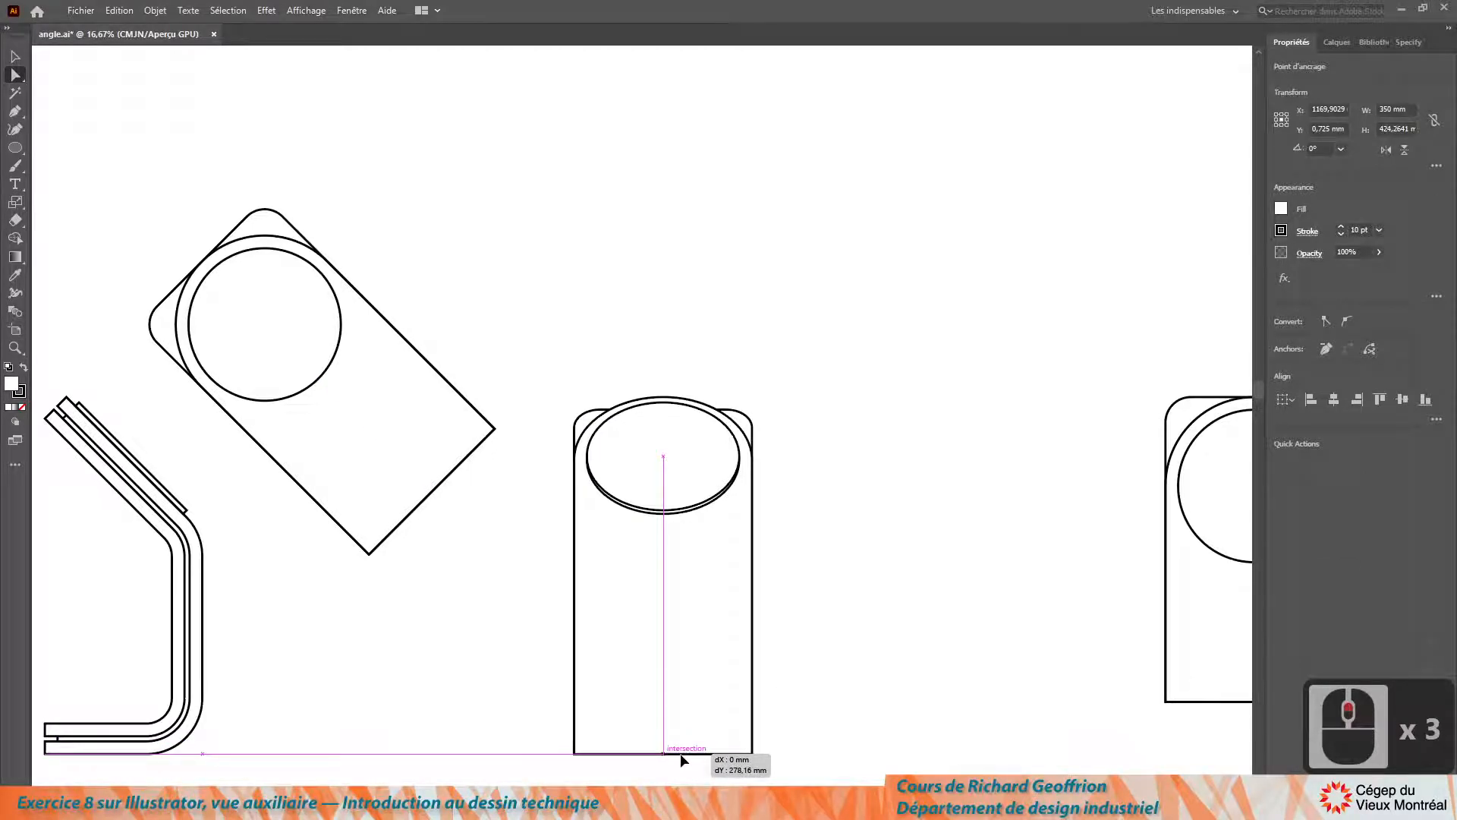
drag(680, 754, 679, 754)
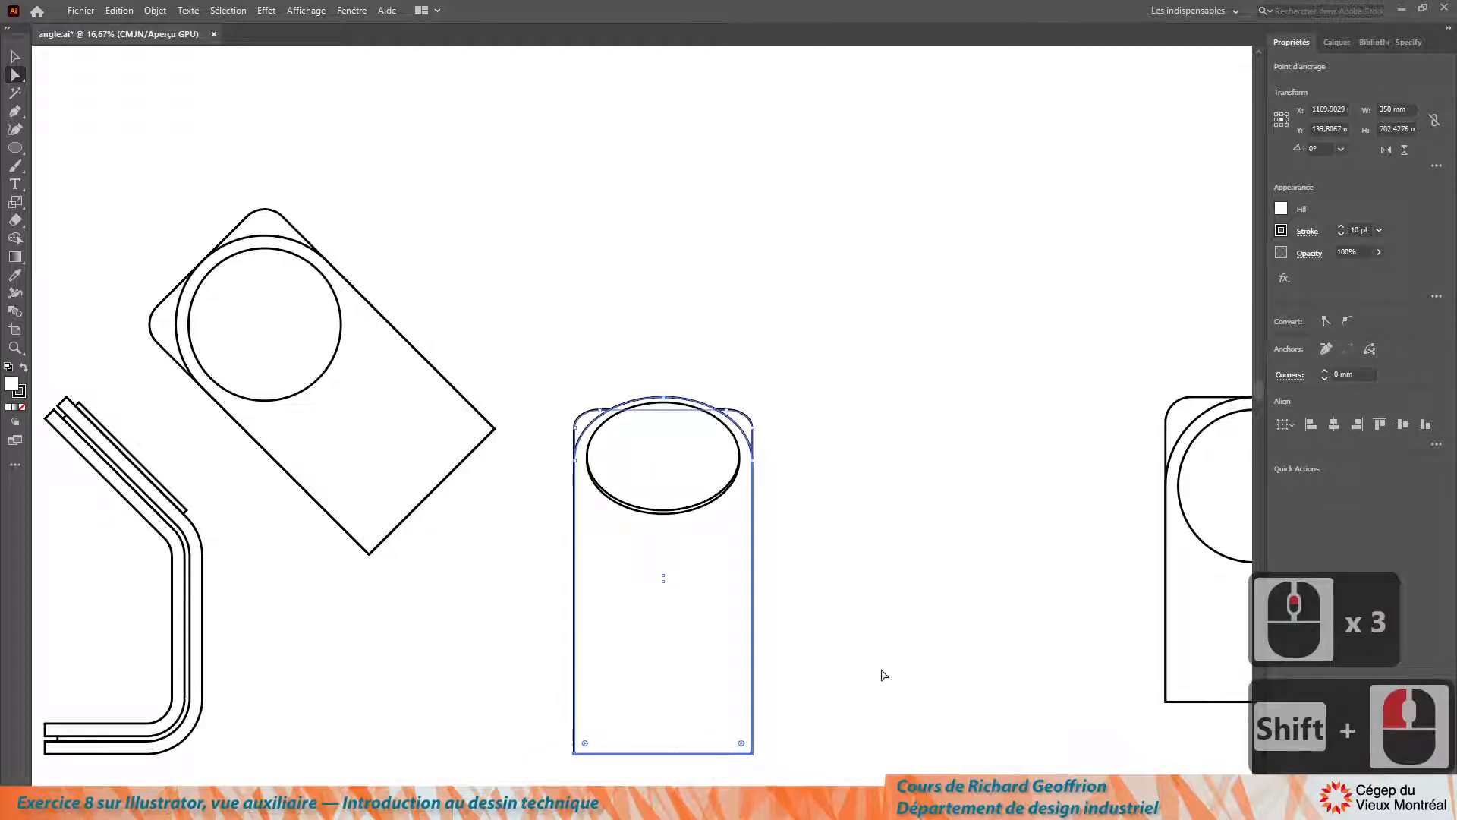
click(865, 664)
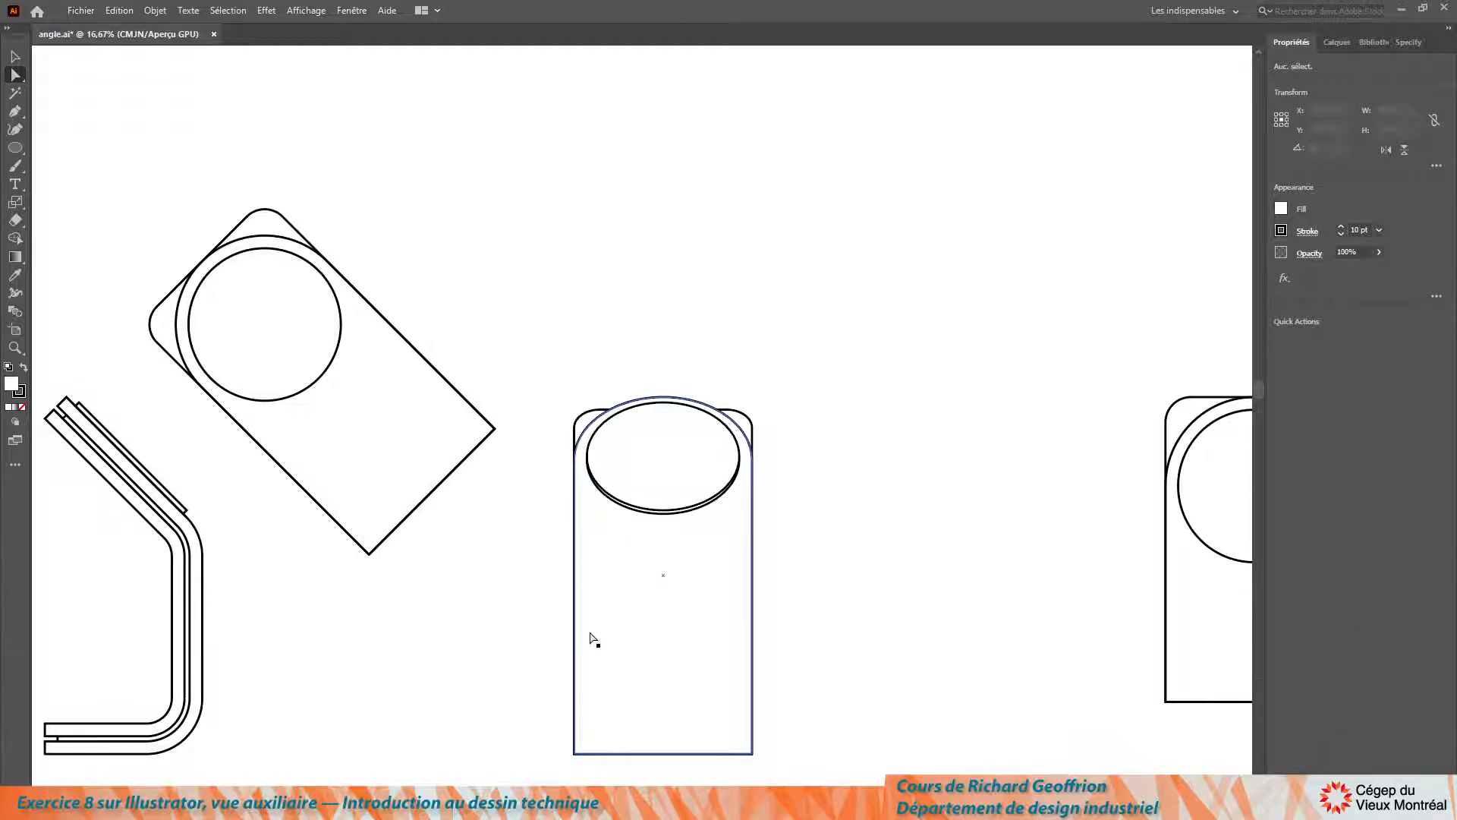
click(16, 56)
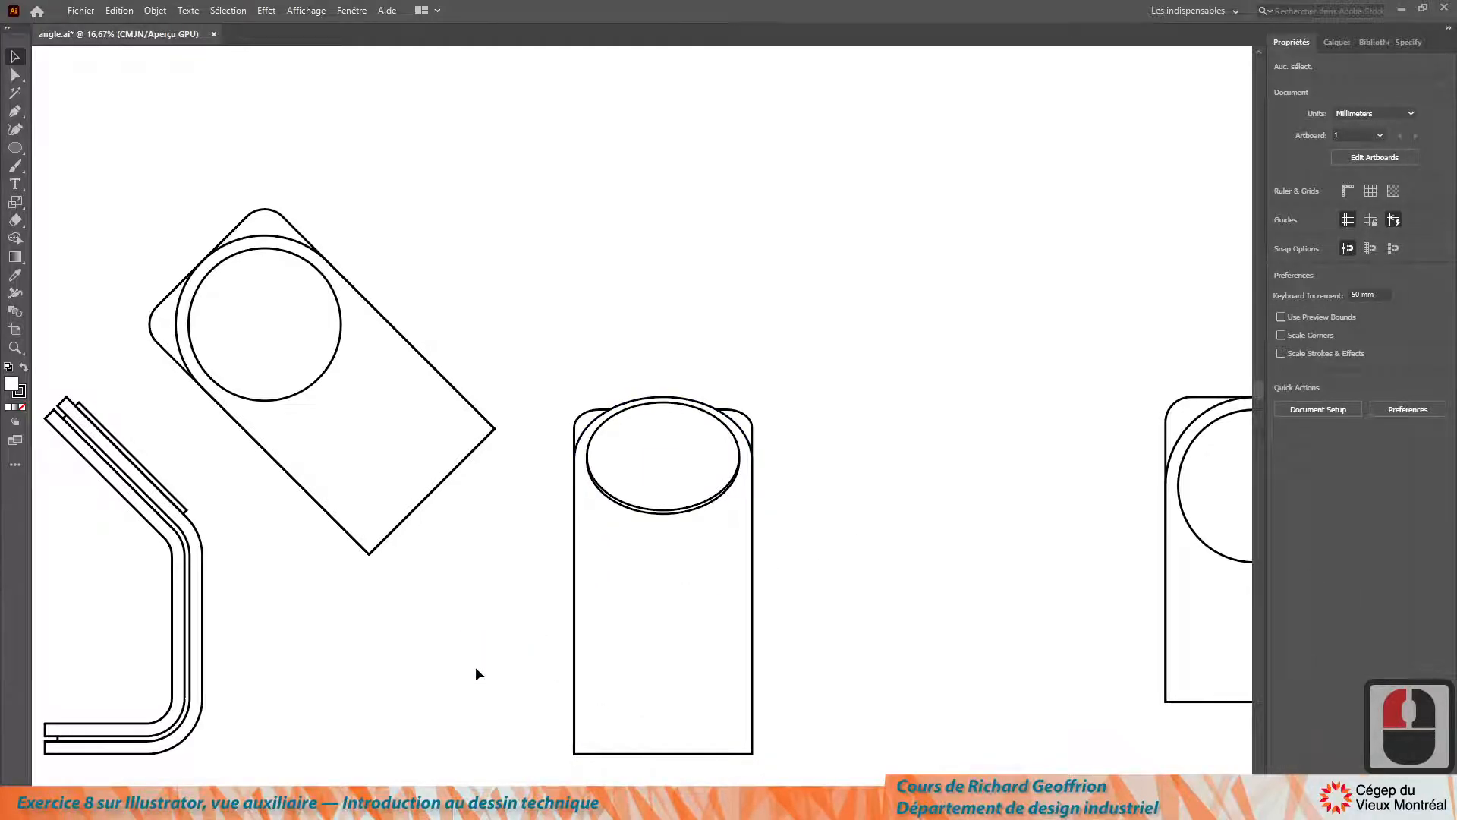
scroll(407, 604, right, 2)
scroll(406, 602, left, 7)
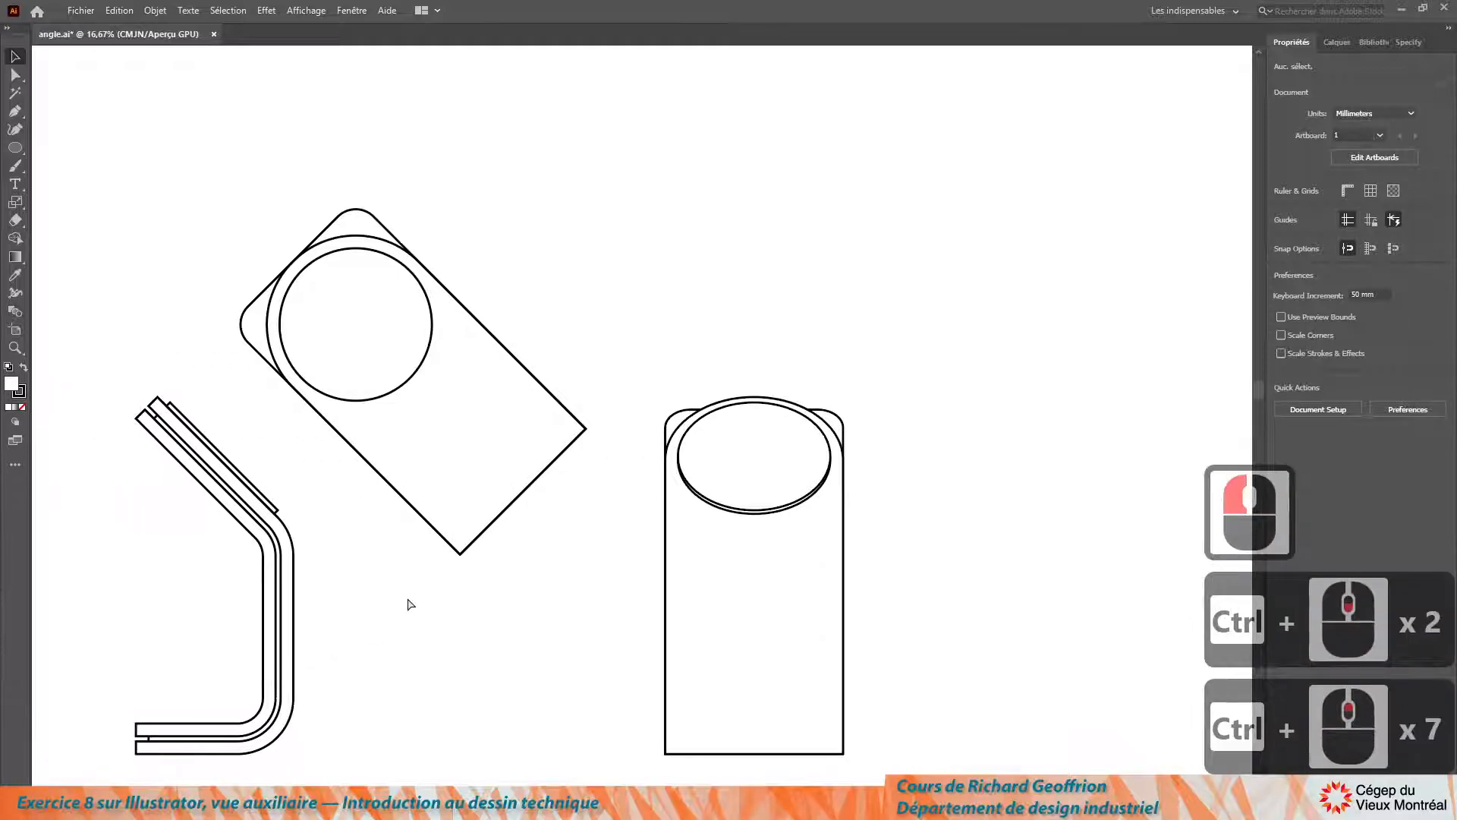
scroll(416, 600, down, 2)
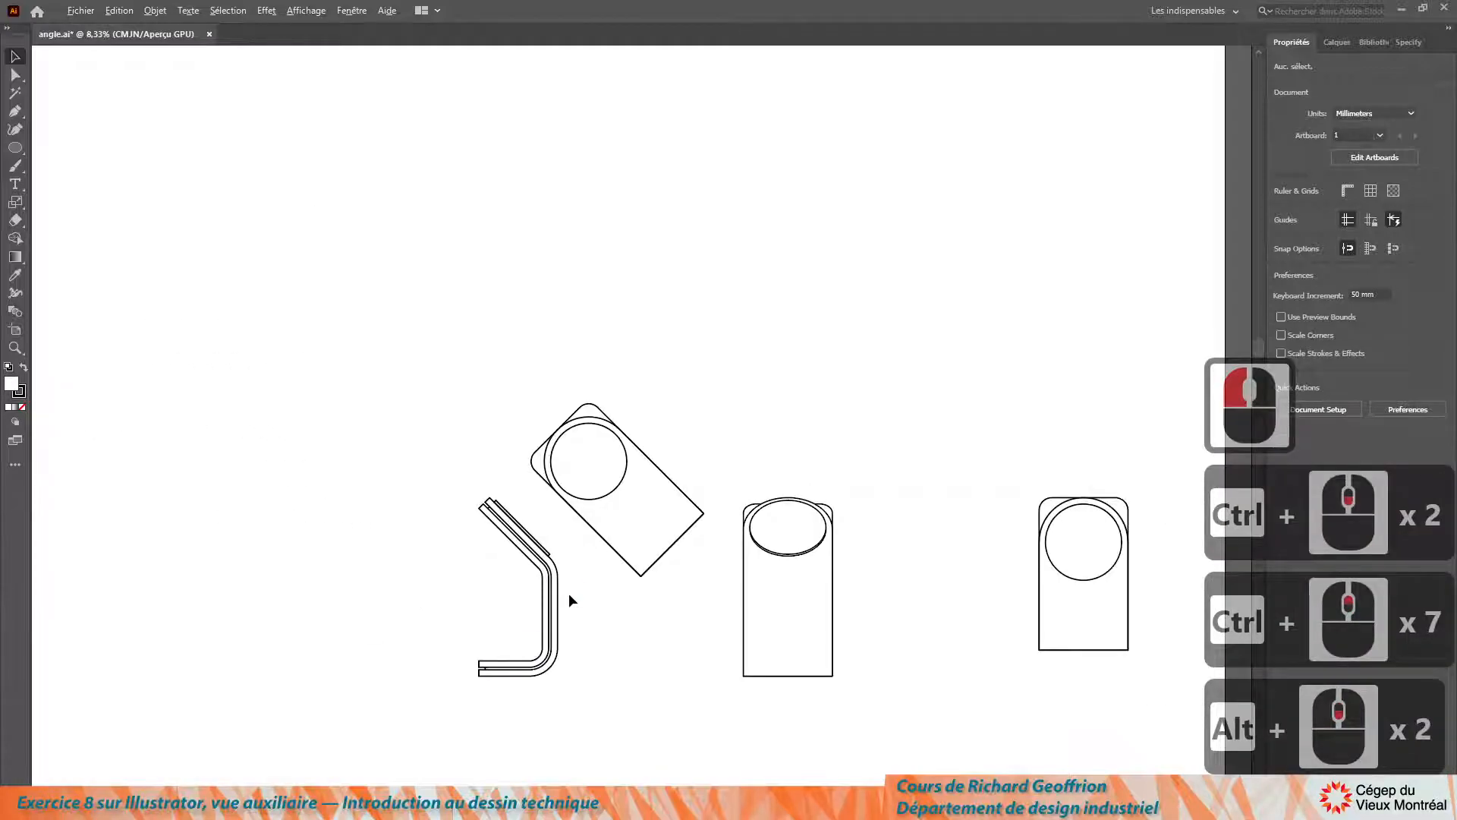
scroll(556, 623, down, 6)
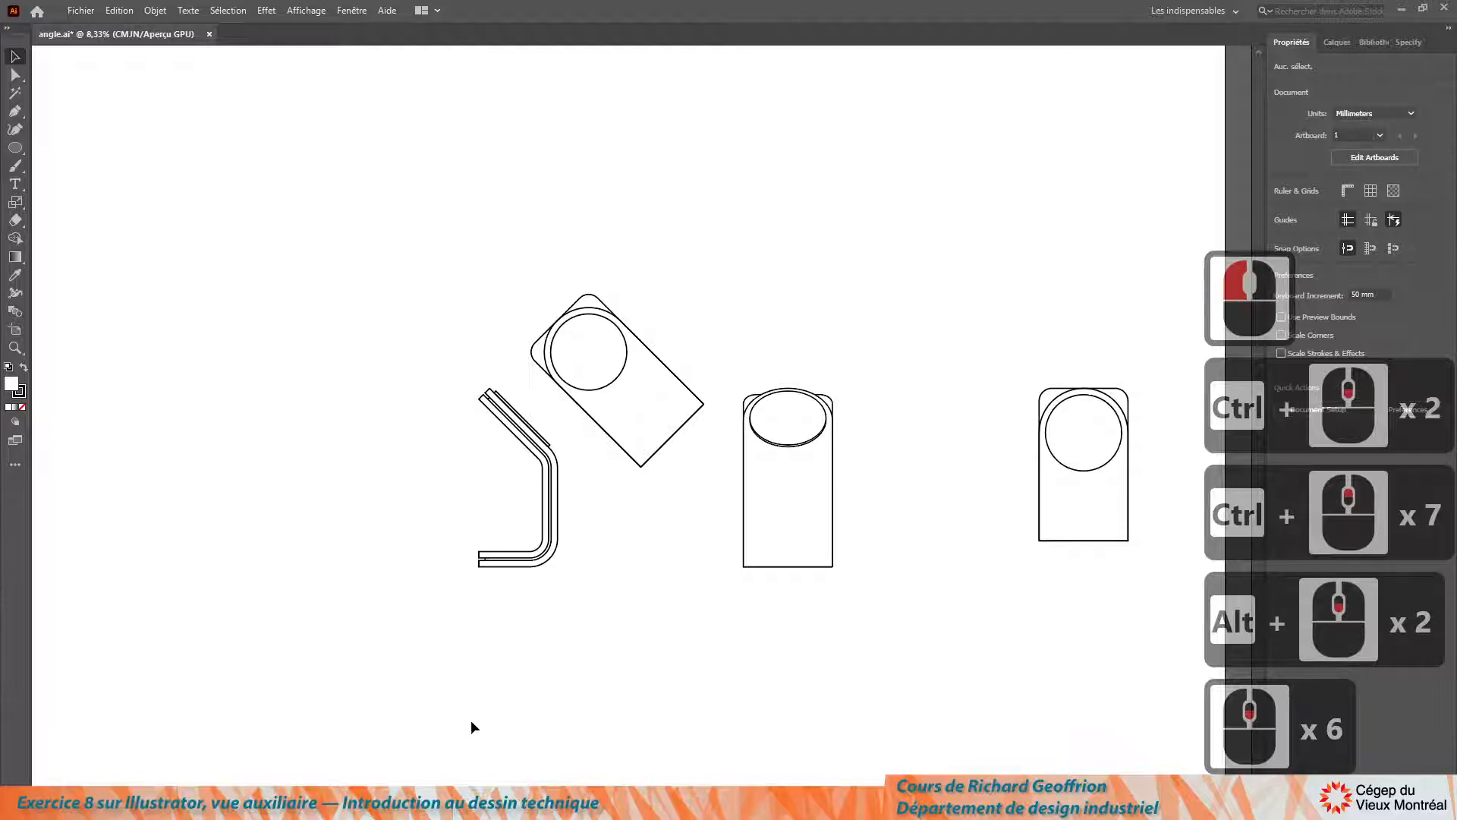